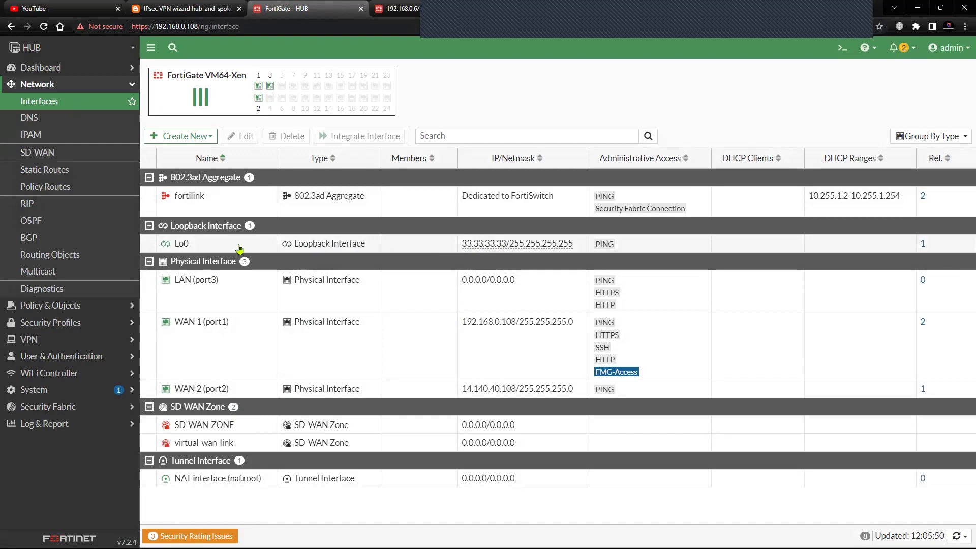
- Log in to the Spoke1 FortiGate at 192.168.0.6 and postpone the file system check and setup prompts
left_click(397, 9)
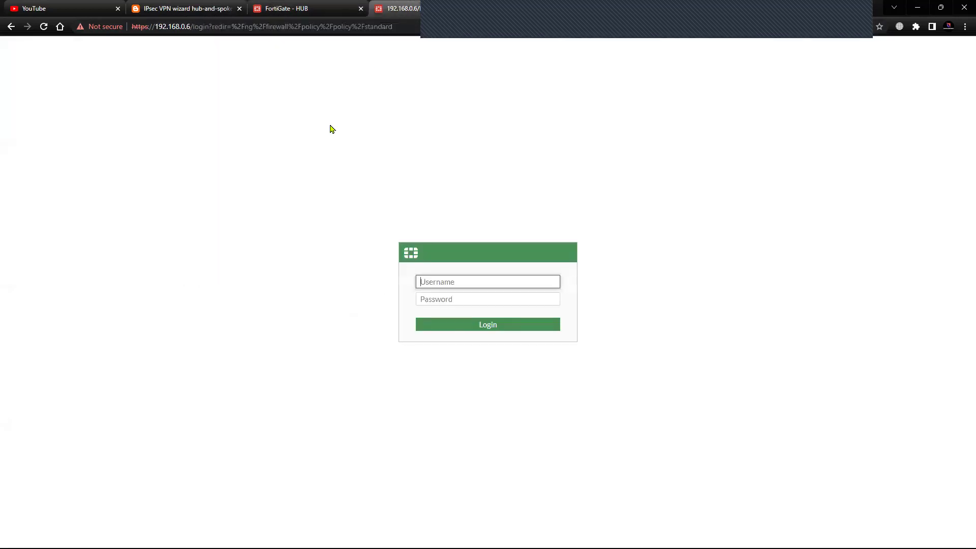
type("admin")
key("Tab")
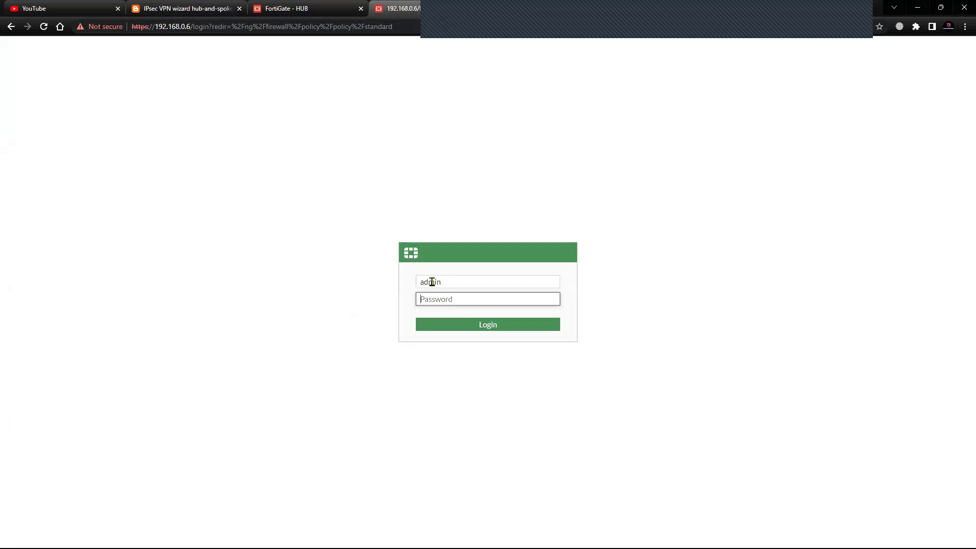
type("•••")
left_click(487, 326)
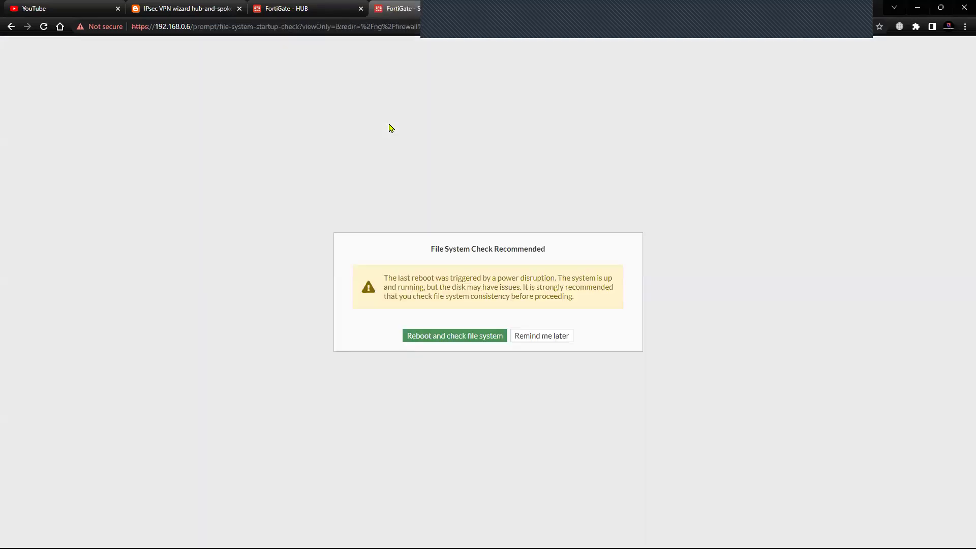
left_click(528, 337)
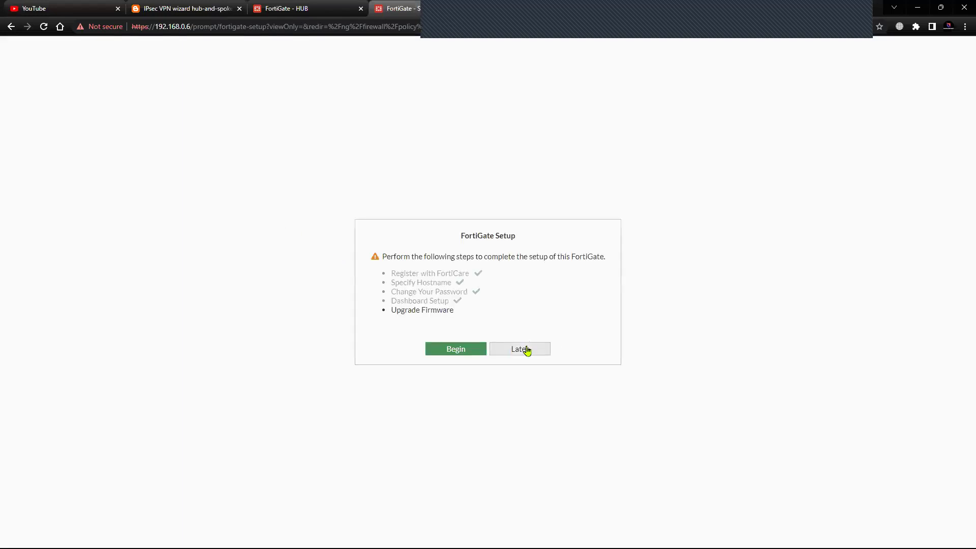
left_click(526, 349)
- Show Spoke1's Network > Interfaces list with Lo0 at 11.11.11.11 and port1 at 192.168.0.6
left_click(326, 11)
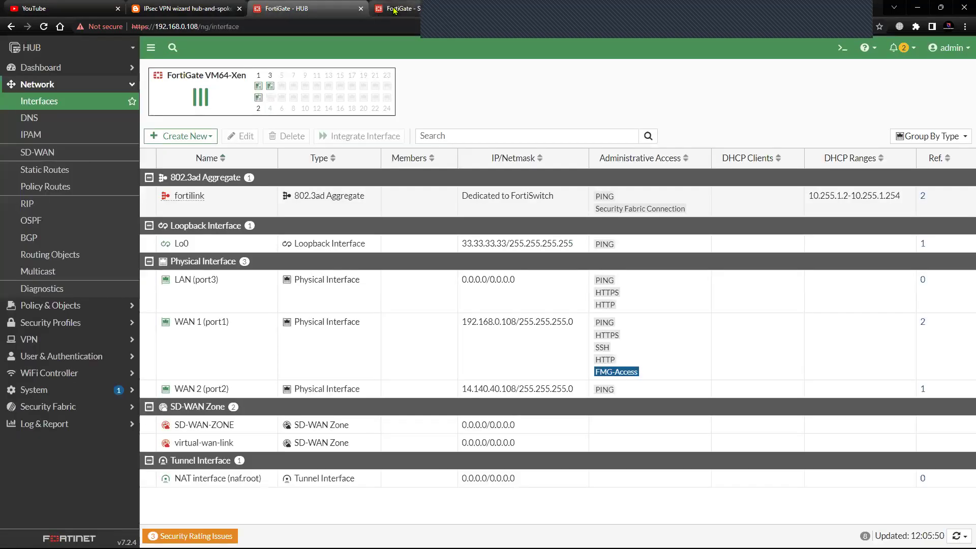
left_click(394, 10)
left_click(351, 8)
left_click(405, 11)
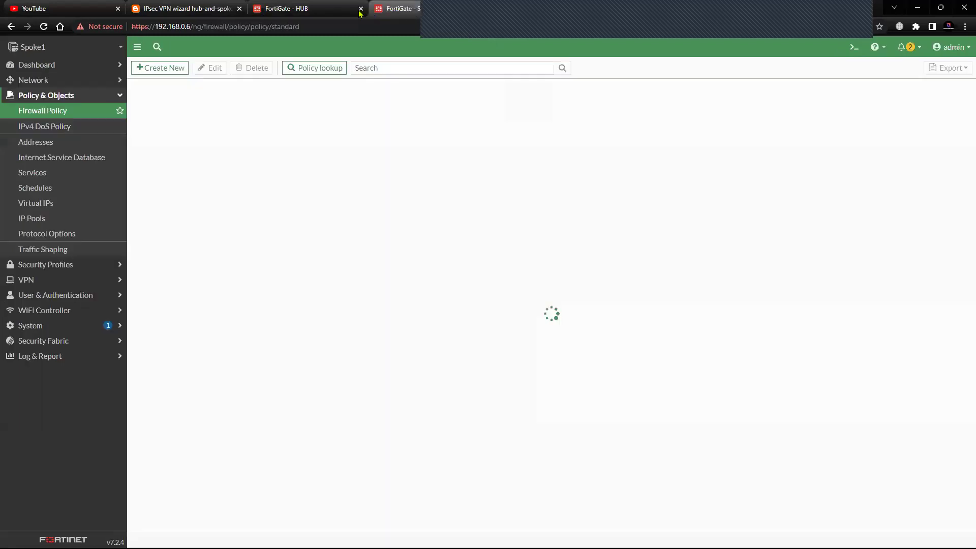
left_click(71, 81)
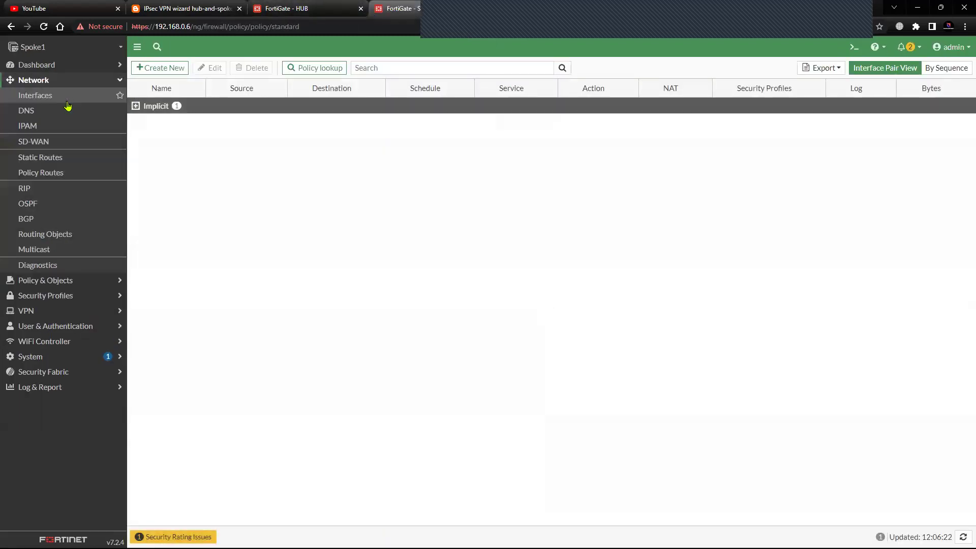
left_click(67, 103)
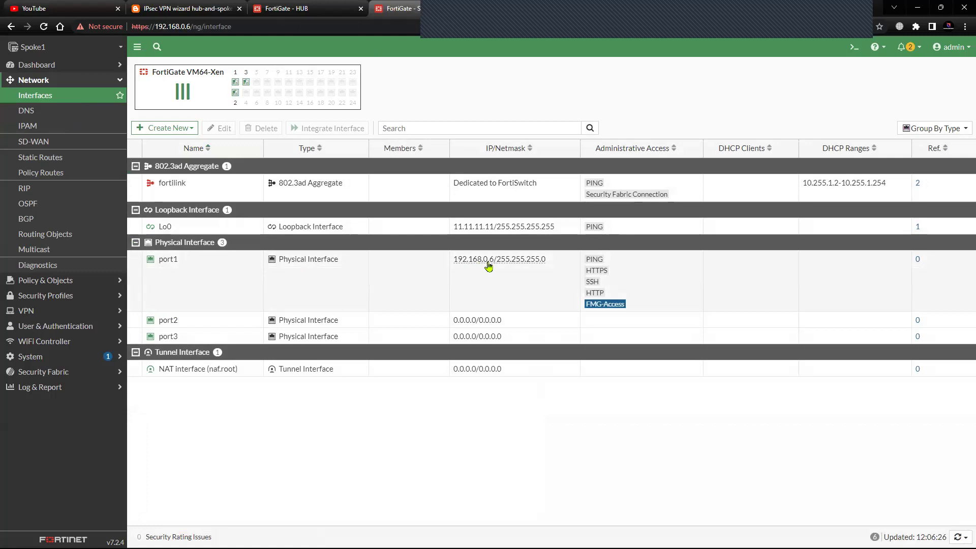
mouse_move(496, 266)
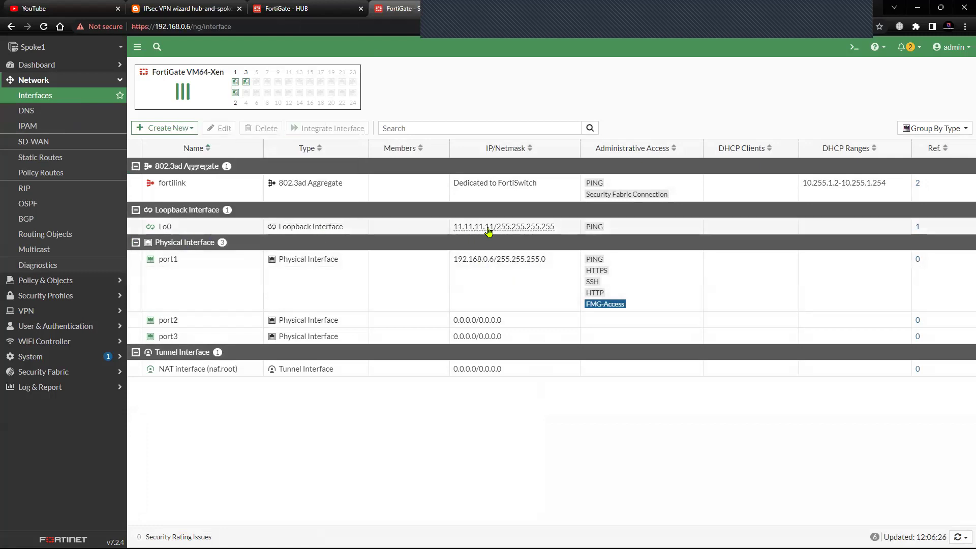
mouse_move(538, 228)
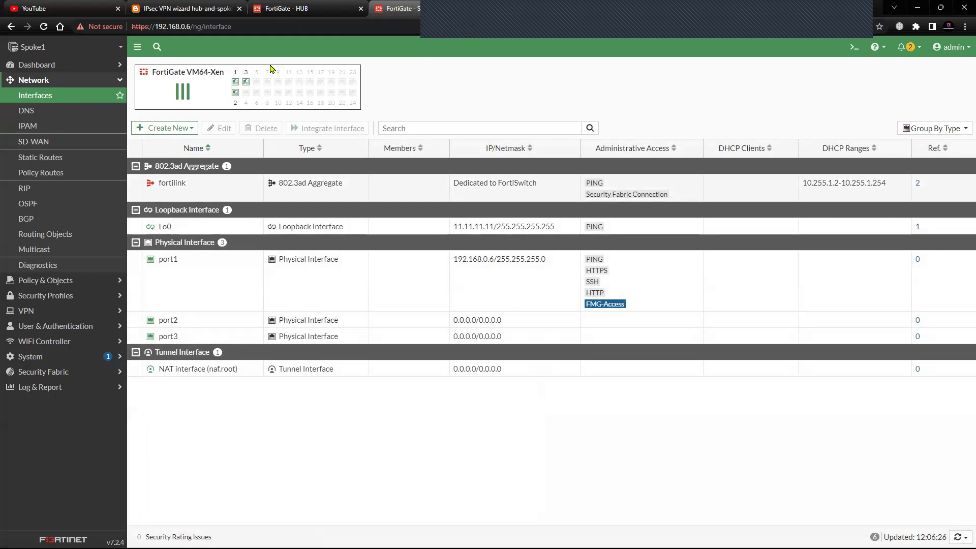
- Log in to the Spoke2 FortiGate at 192.168.0.7 and postpone the file system check and setup prompts
left_click(538, 15)
type("admin")
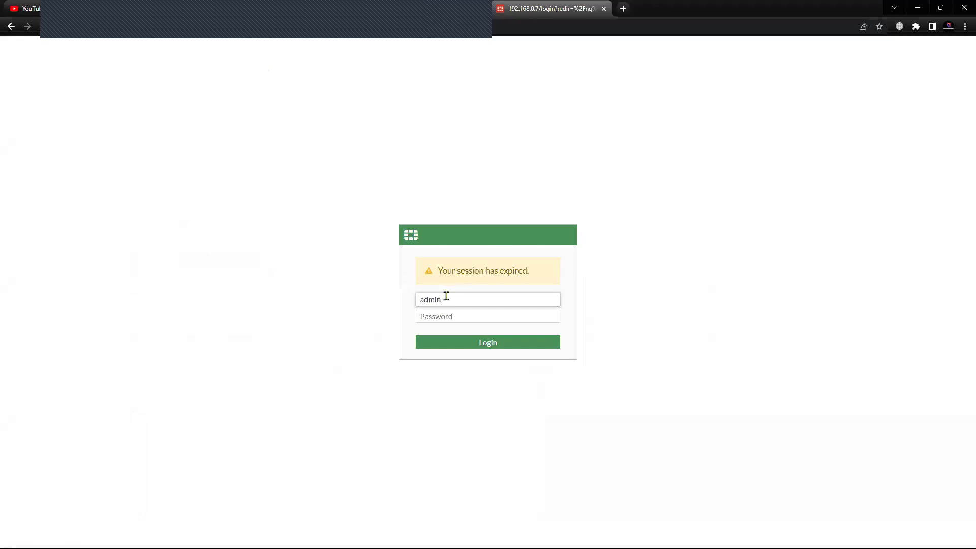
key("Tab")
type("•")
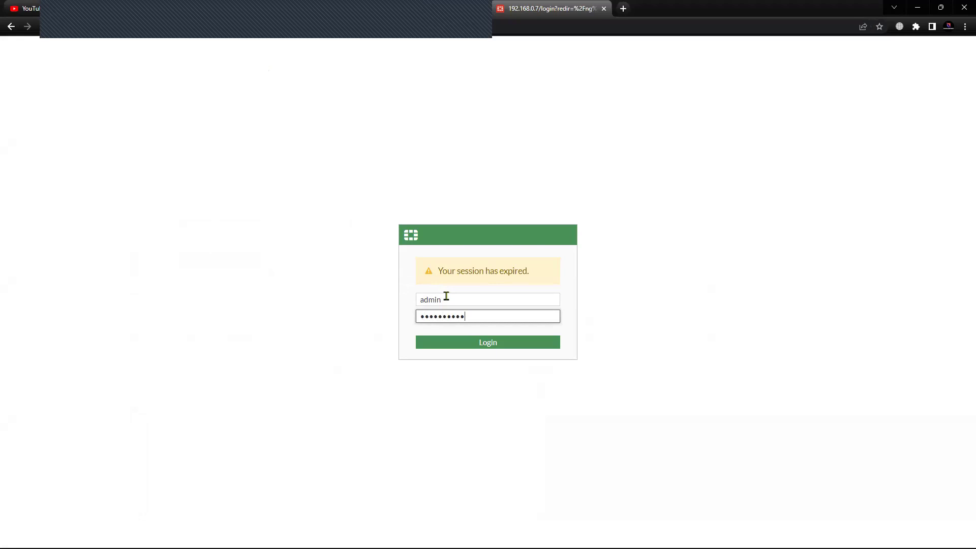
left_click(440, 343)
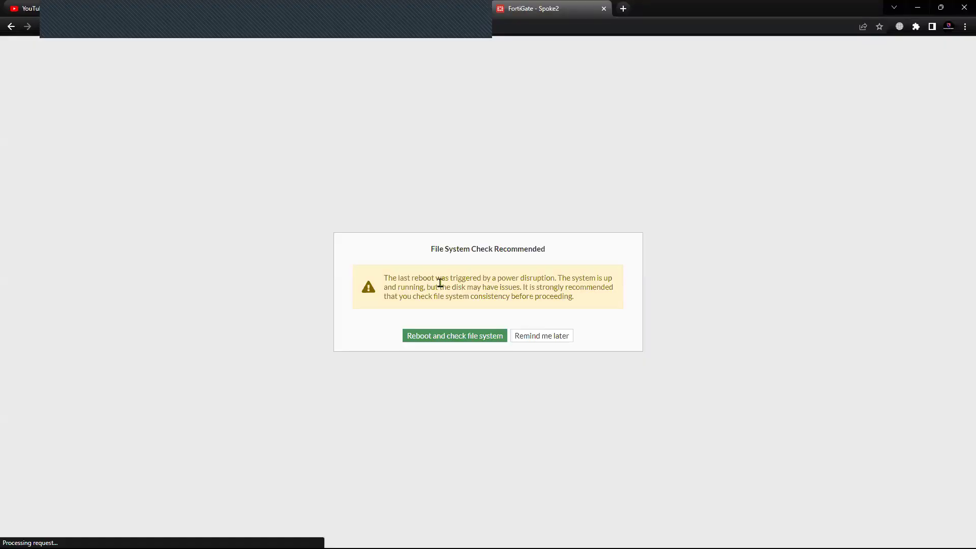
left_click(542, 337)
left_click(519, 351)
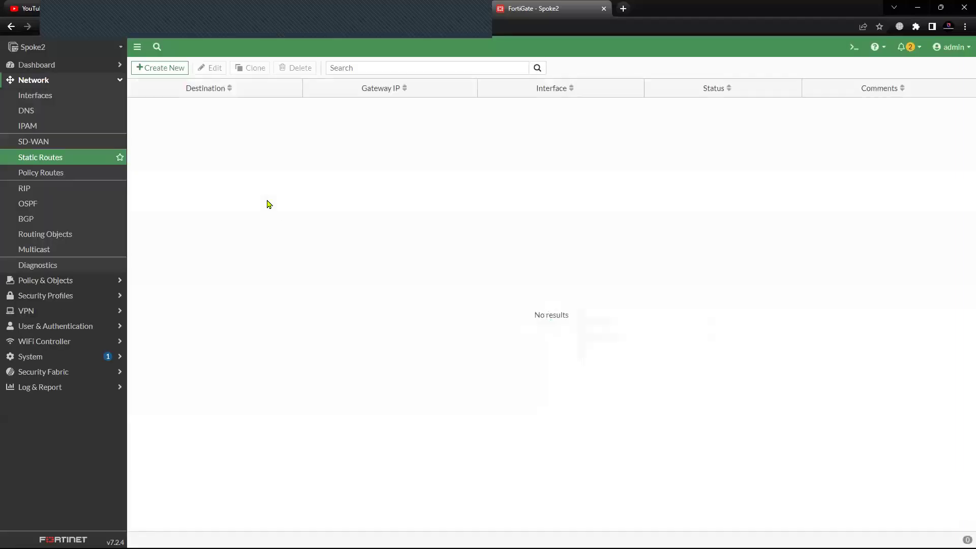
- Review Spoke2's interfaces (Lo 22.22.22.22, port1 192.168.0.7), then view the blog's topology diagram
left_click(49, 99)
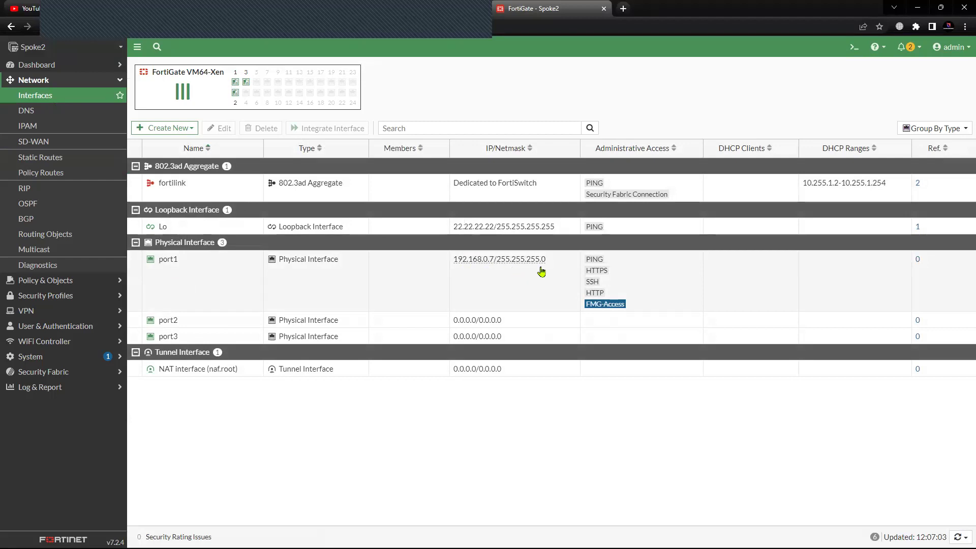
mouse_move(473, 233)
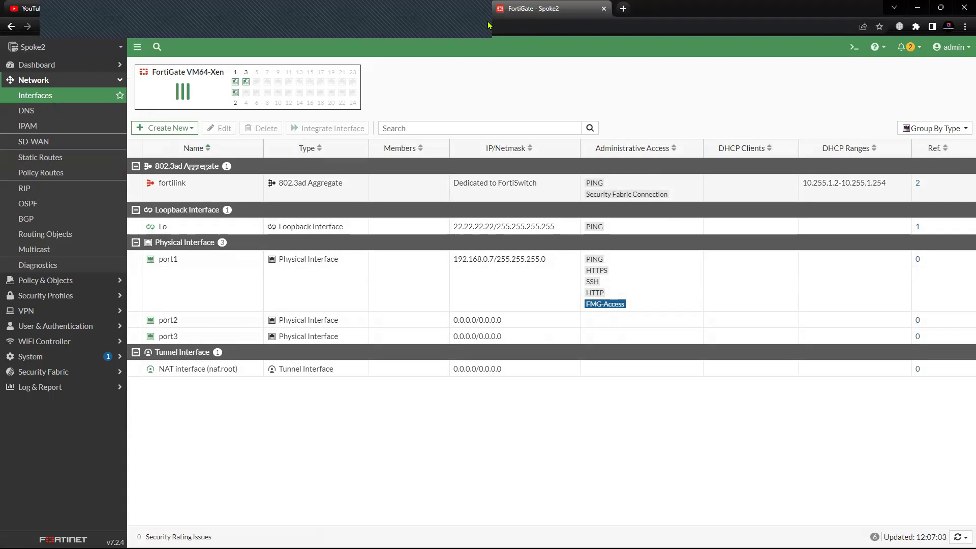
left_click(189, 10)
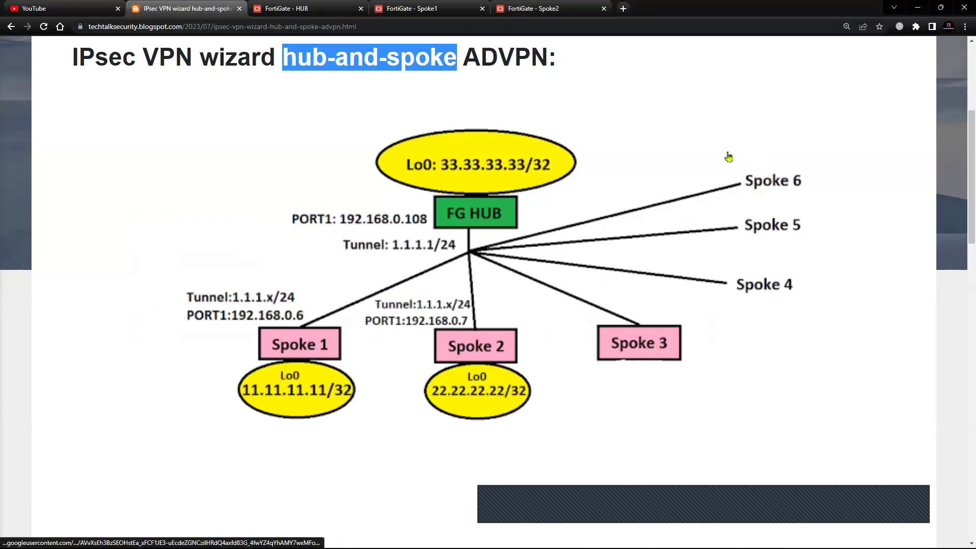
- On the HUB FortiGate, launch the IPsec Wizard from the VPN menu
left_click(489, 87)
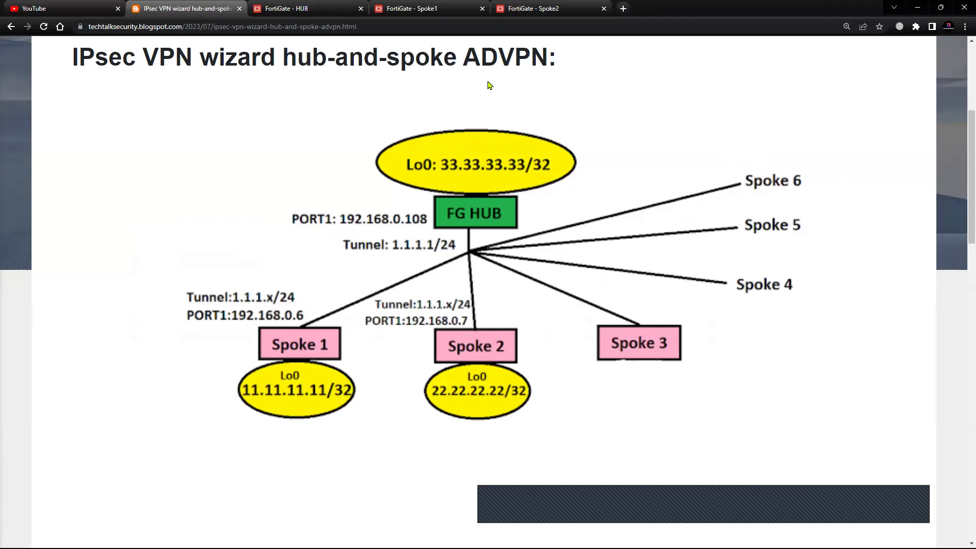
left_click(311, 11)
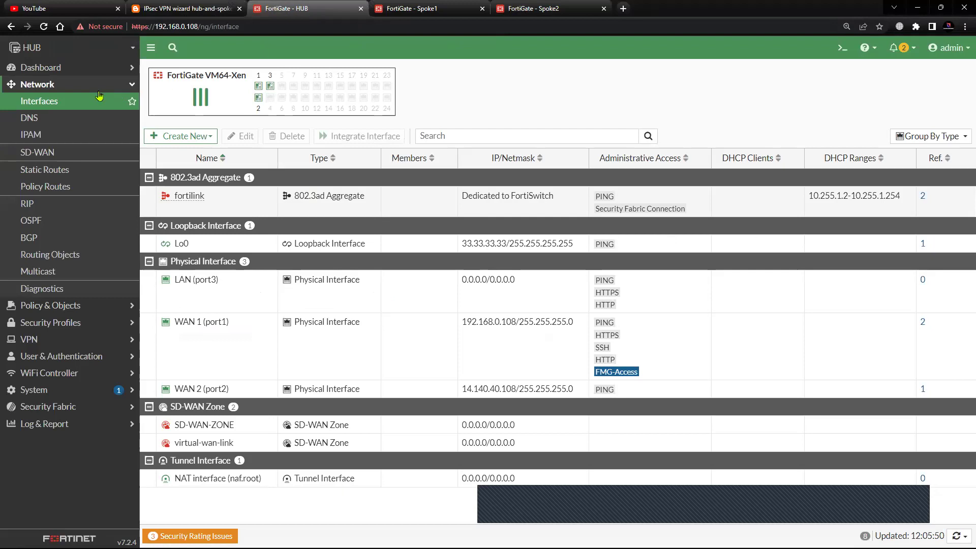
left_click(83, 86)
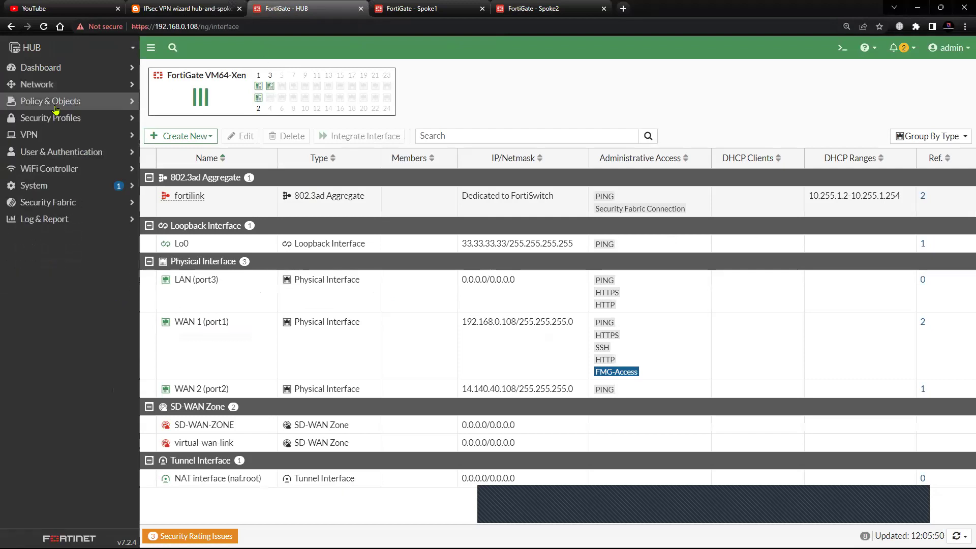
left_click(49, 136)
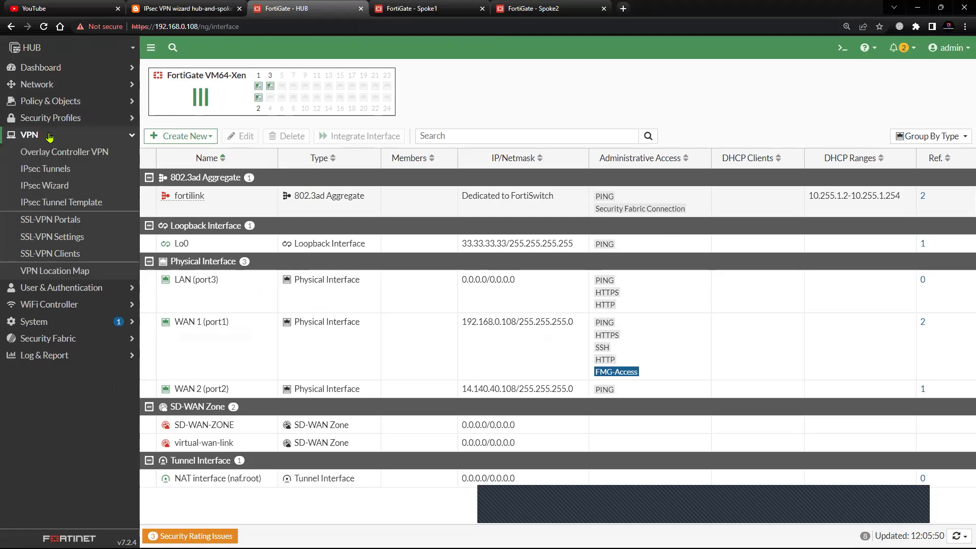
left_click(60, 193)
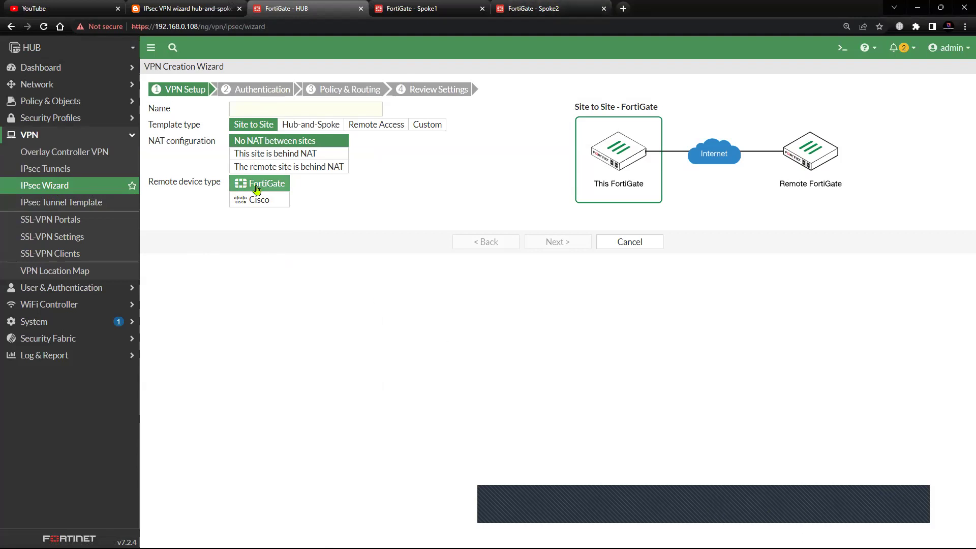
- Name the VPN HUB, choose the Hub-and-Spoke template with the Hub role, and continue
left_click(257, 109)
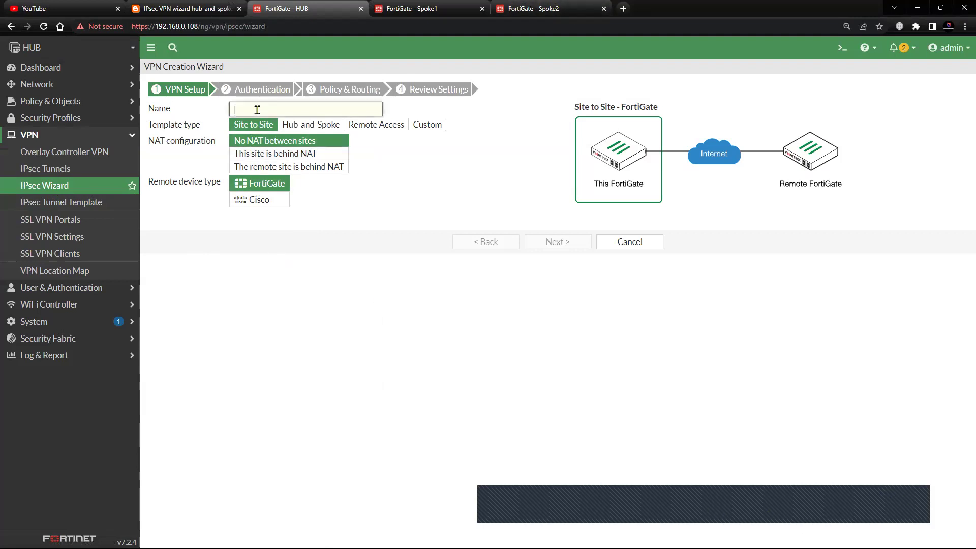
type("HUB")
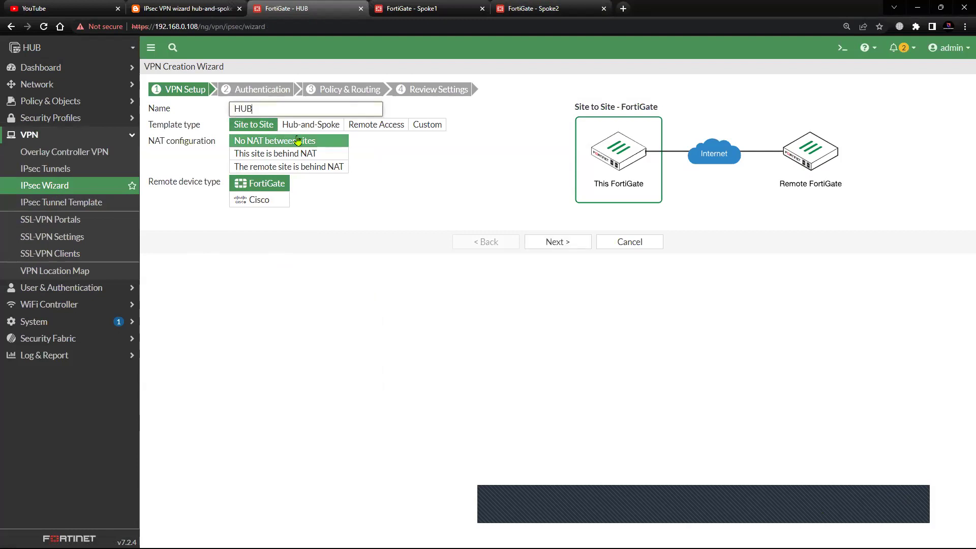
left_click(312, 127)
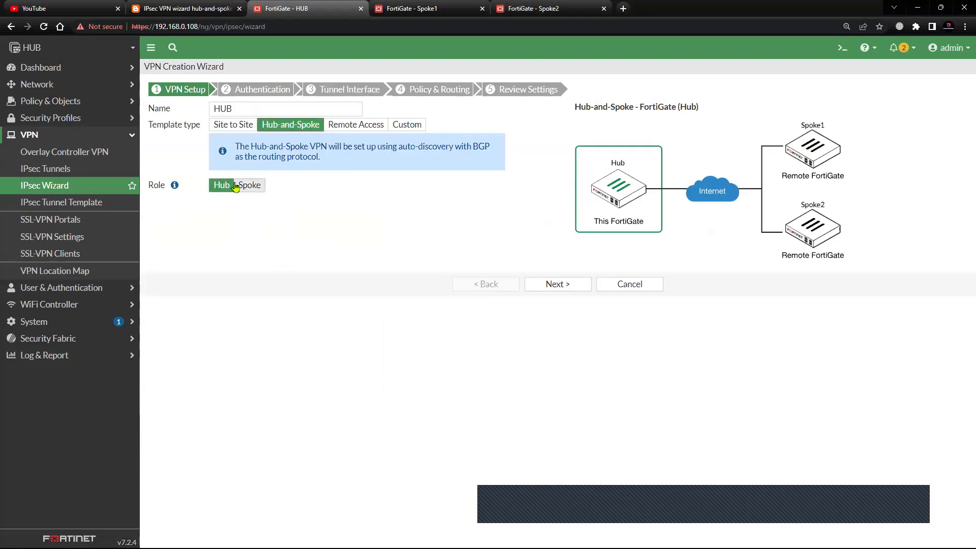
left_click_drag(237, 147, 330, 171)
left_click(254, 203)
left_click(220, 187)
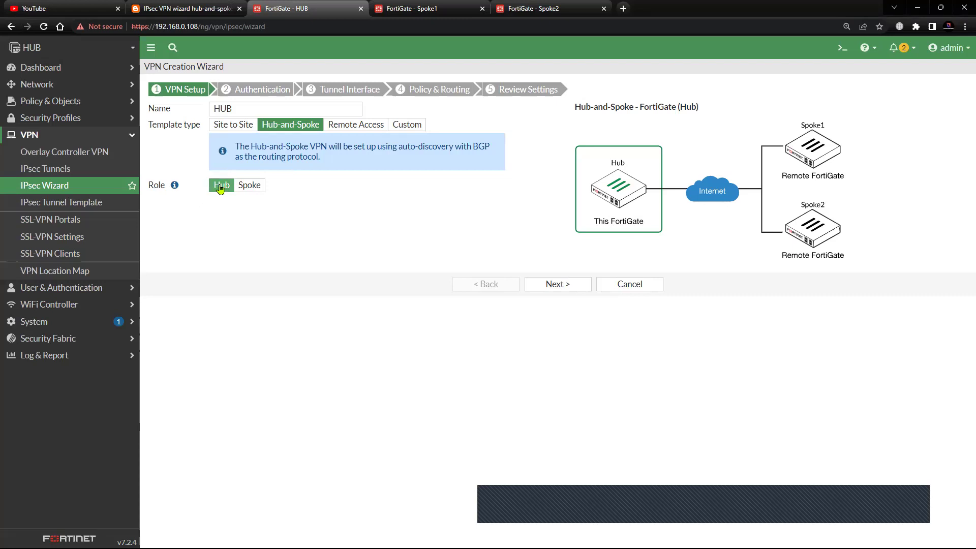
mouse_move(175, 189)
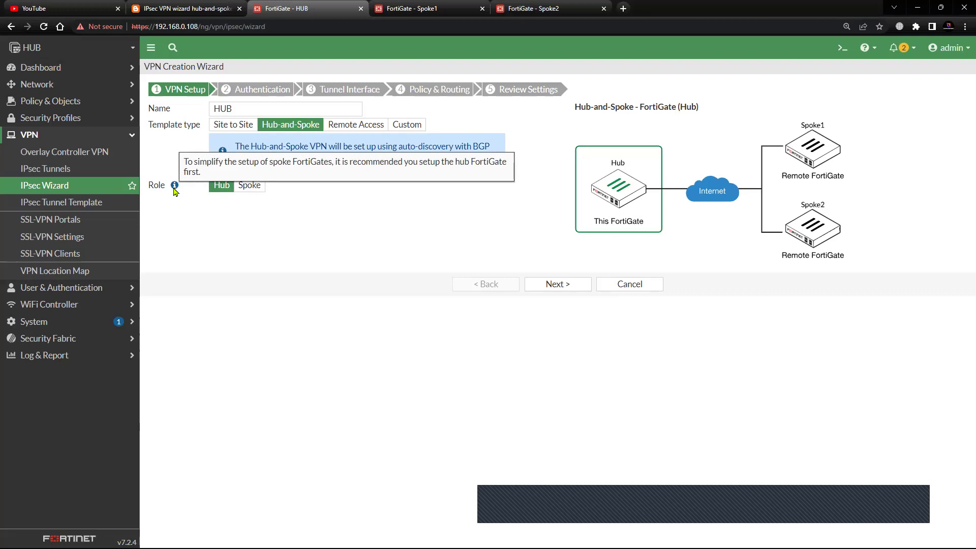
left_click_drag(240, 109, 203, 109)
left_click(242, 209)
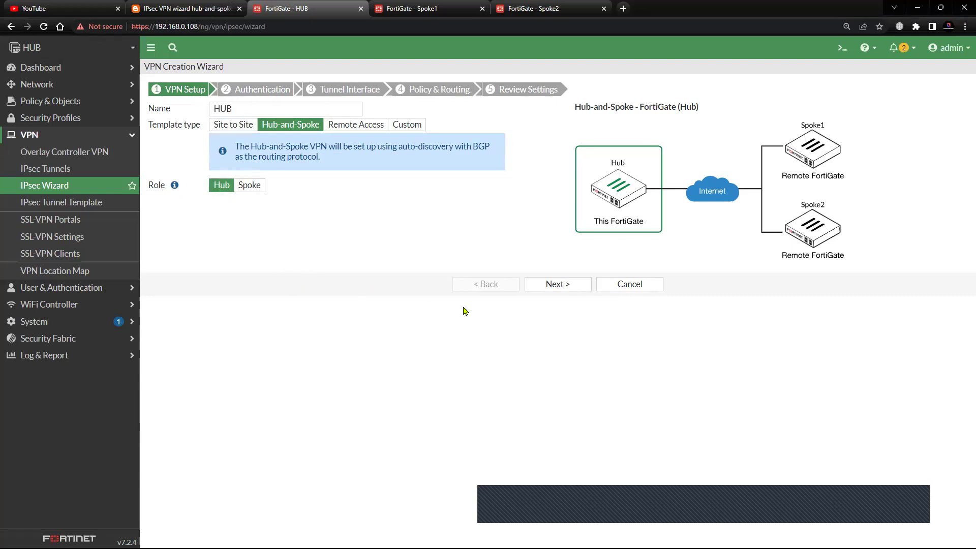
left_click(555, 285)
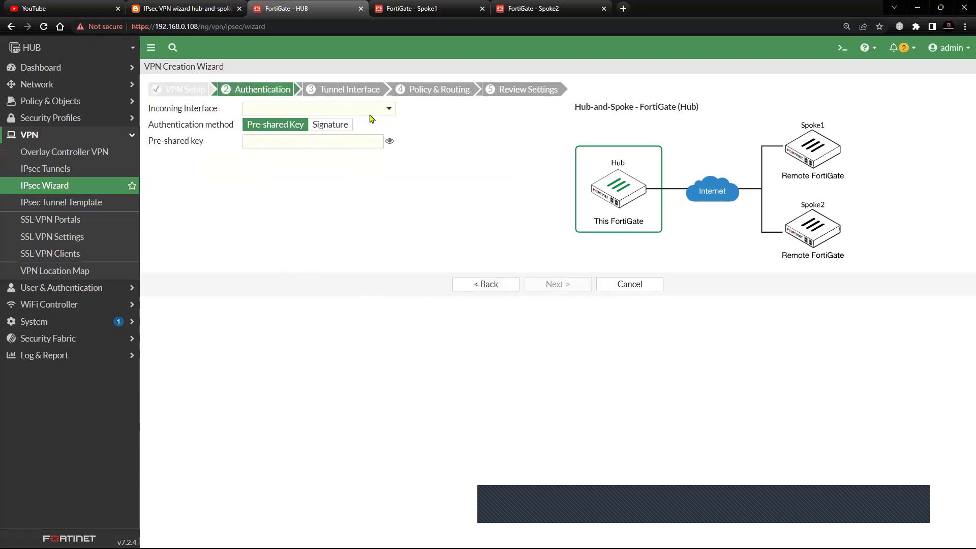
- Select WAN 1 (port1) as the incoming interface
left_click(183, 9)
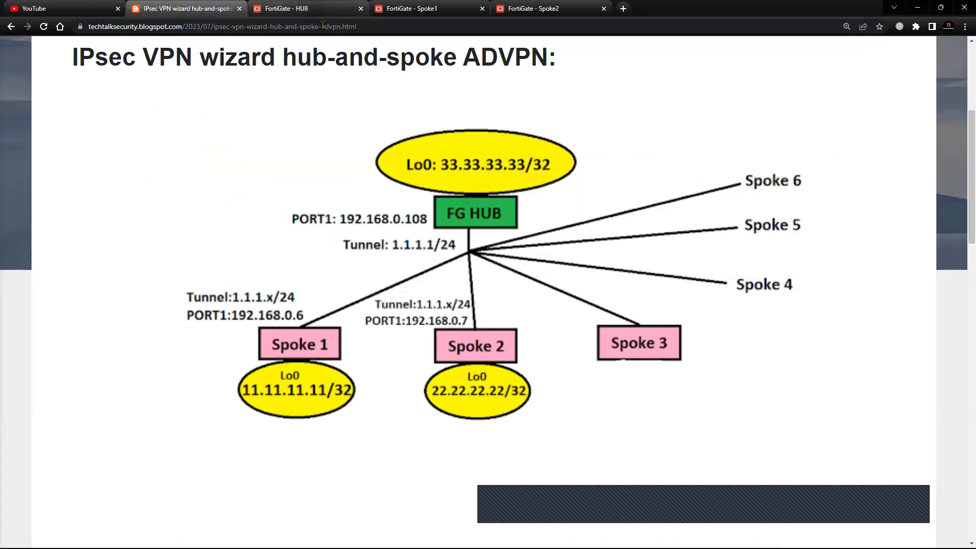
left_click(305, 10)
left_click(362, 110)
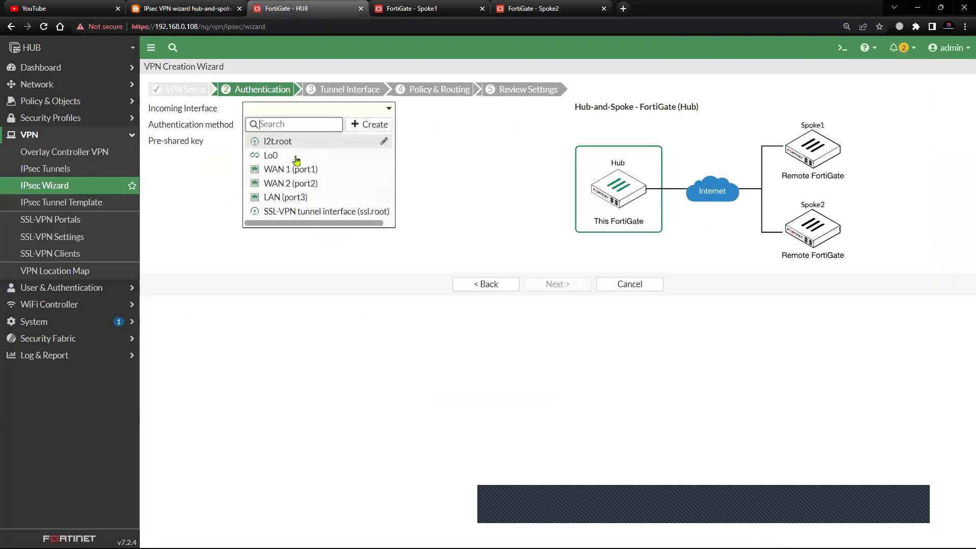
left_click(308, 169)
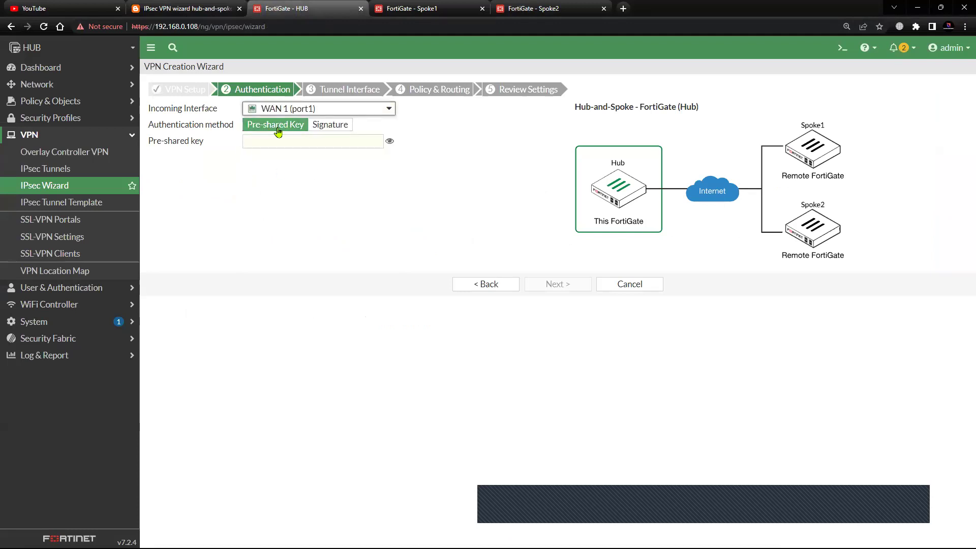
- Keep Pre-shared Key authentication and enter the pre-shared key
left_click_drag(149, 127, 231, 129)
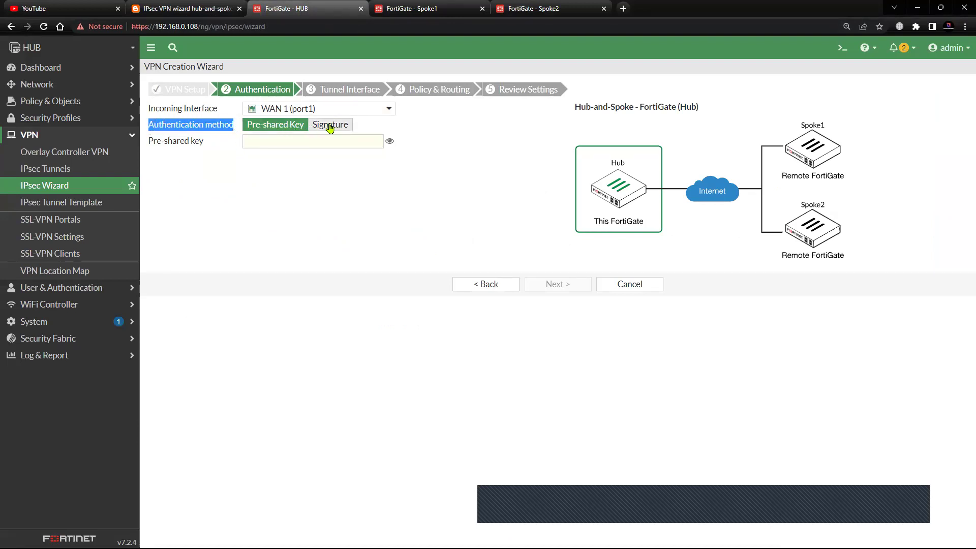
left_click(349, 128)
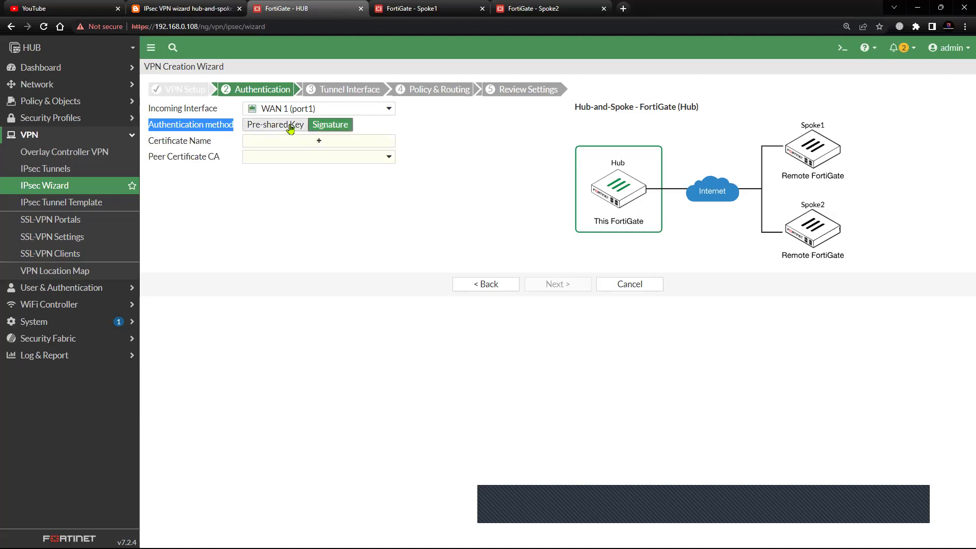
left_click(291, 129)
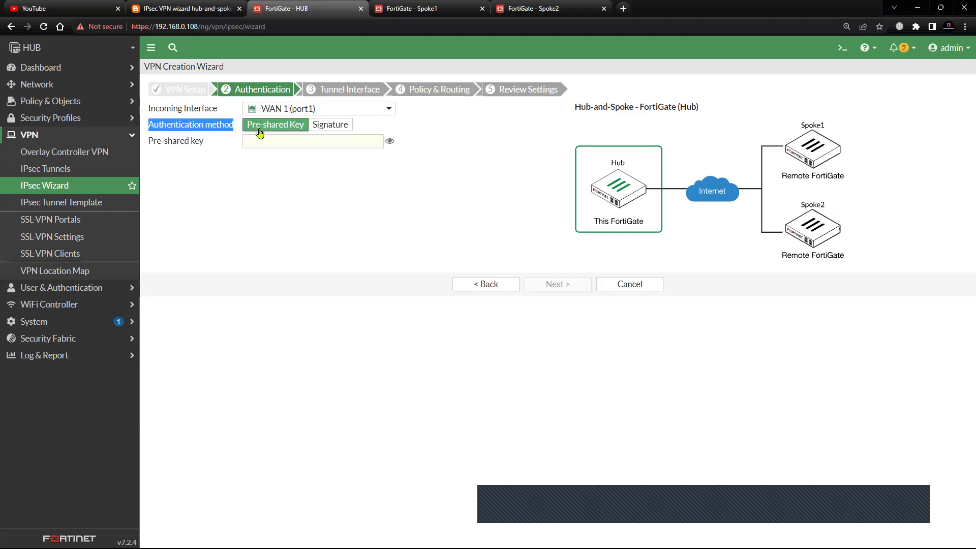
left_click(347, 128)
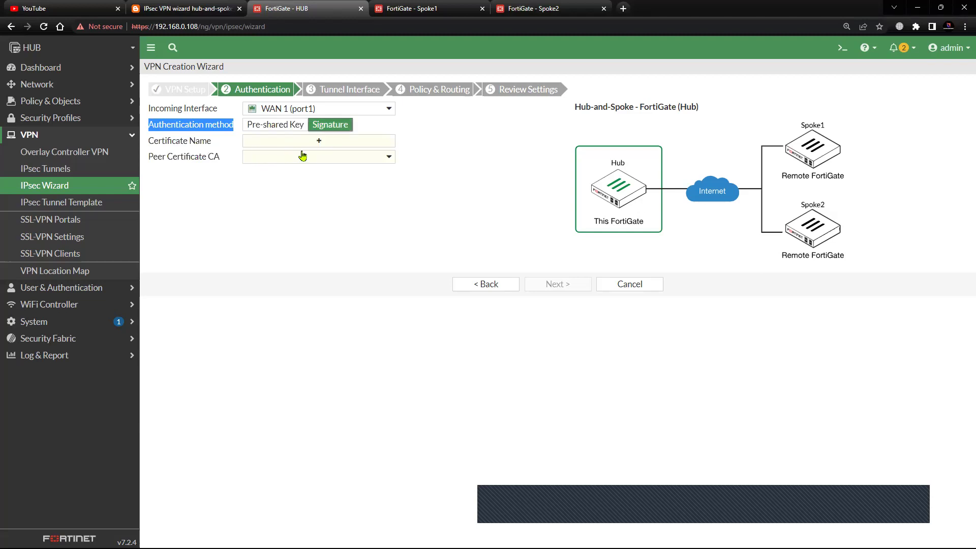
left_click(277, 126)
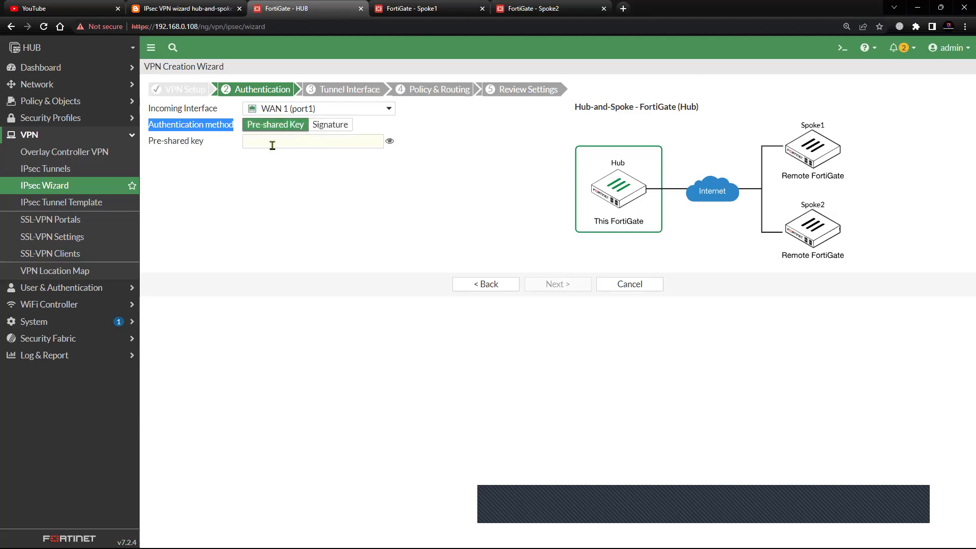
left_click(281, 144)
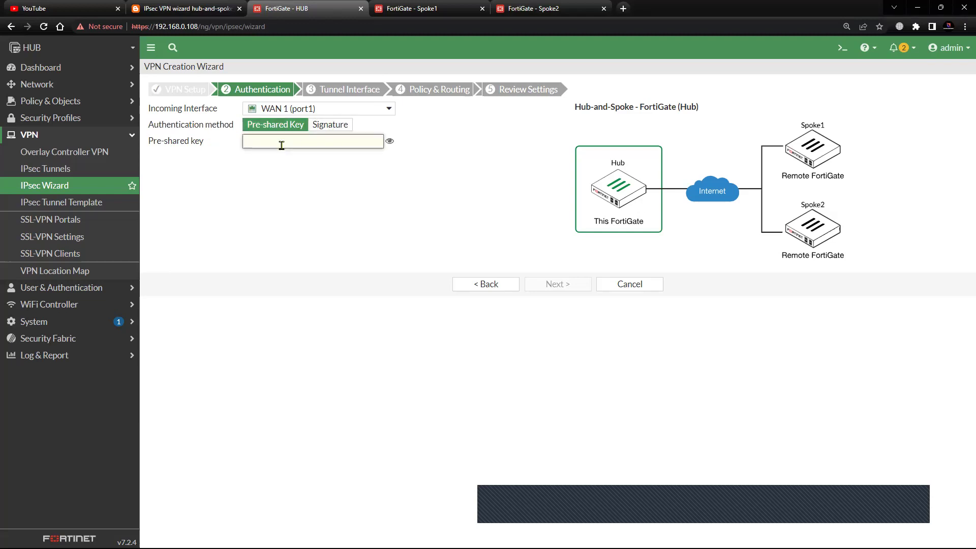
type("fortinet")
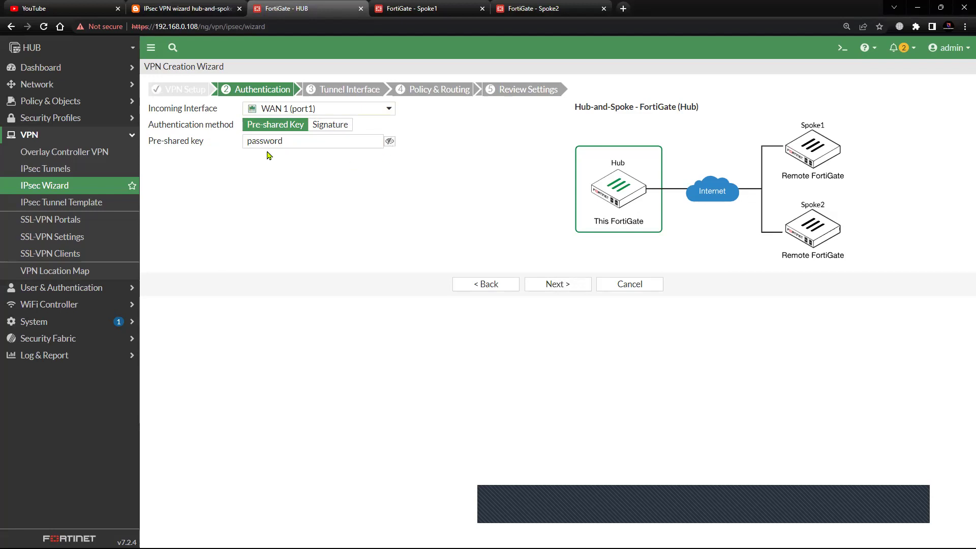
left_click(389, 142)
- On the Tunnel Interface step, set the Tunnel IP to 1.1.1.1
left_click(553, 284)
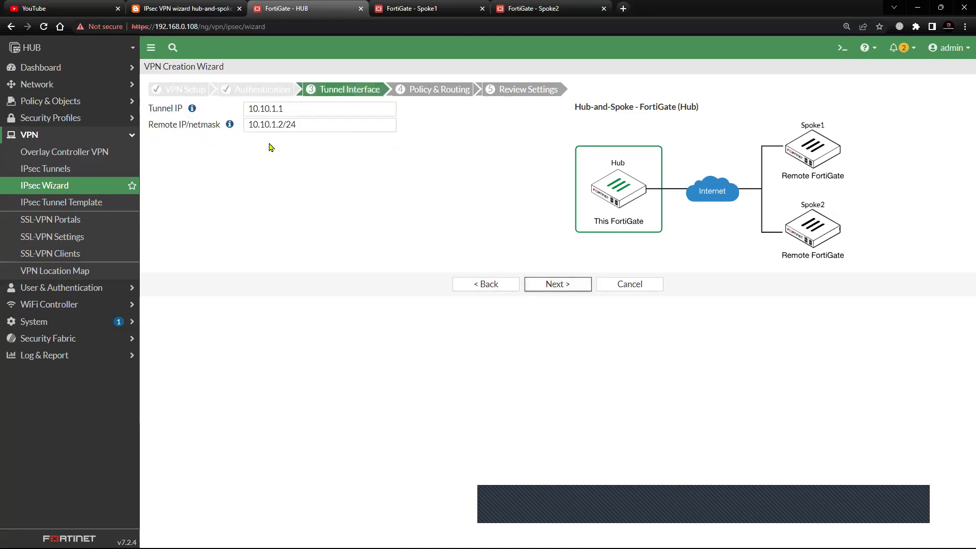
left_click_drag(300, 110, 214, 113)
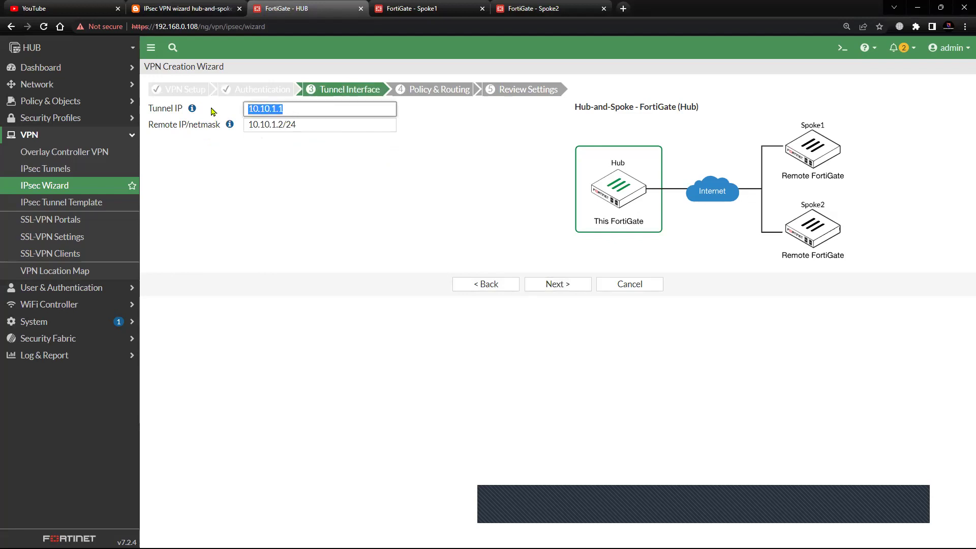
left_click(171, 10)
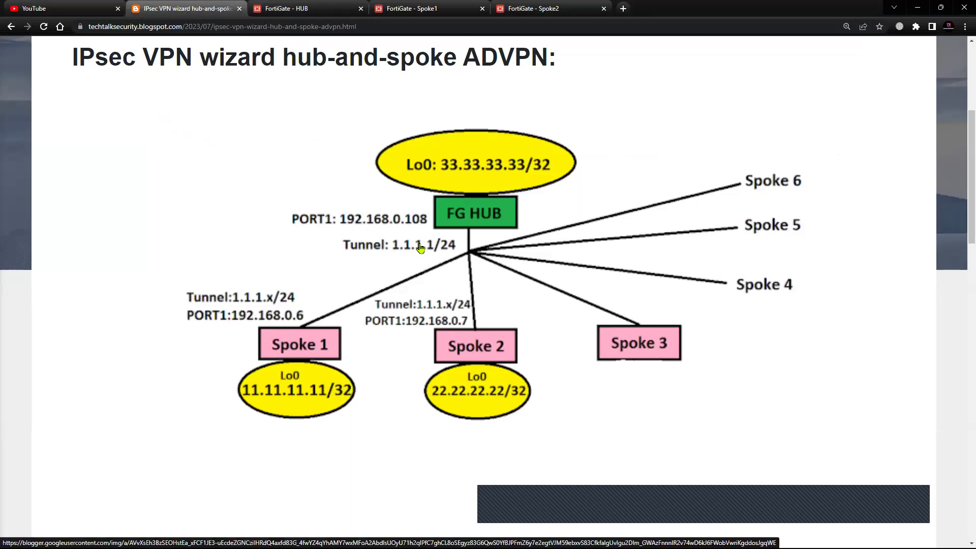
left_click(298, 15)
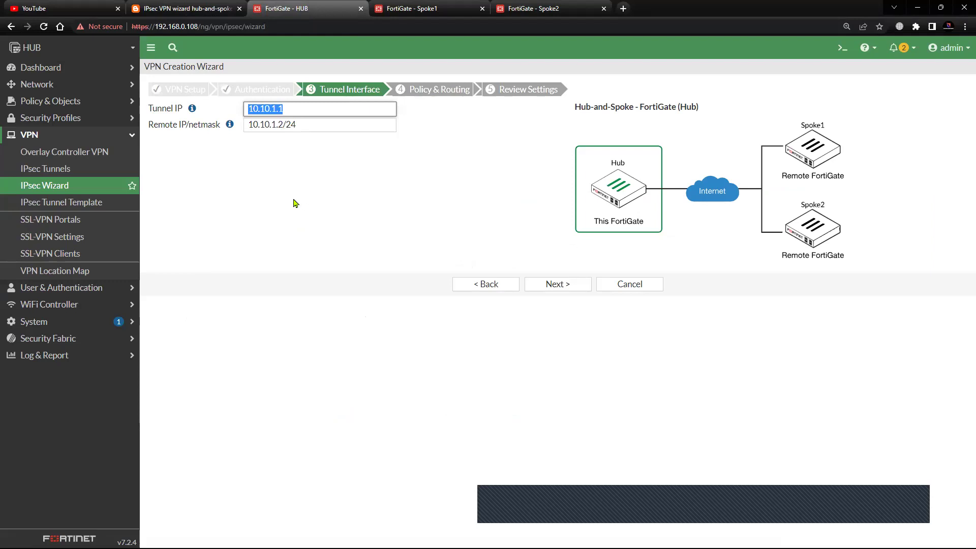
type("1.1.1.1")
left_click(294, 203)
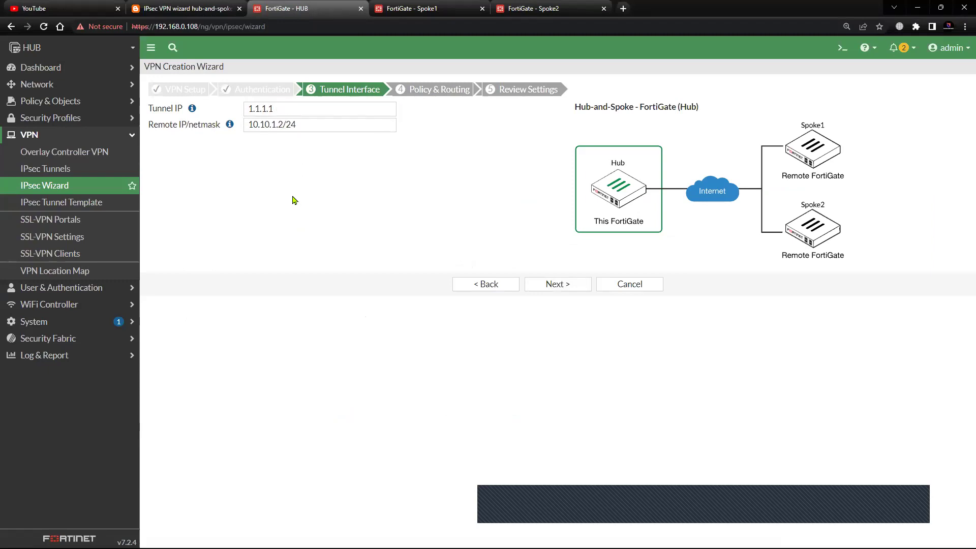
- Set the Remote IP/netmask to 1.1.1.2/24 and check it against the blog diagram
left_click_drag(281, 126, 246, 126)
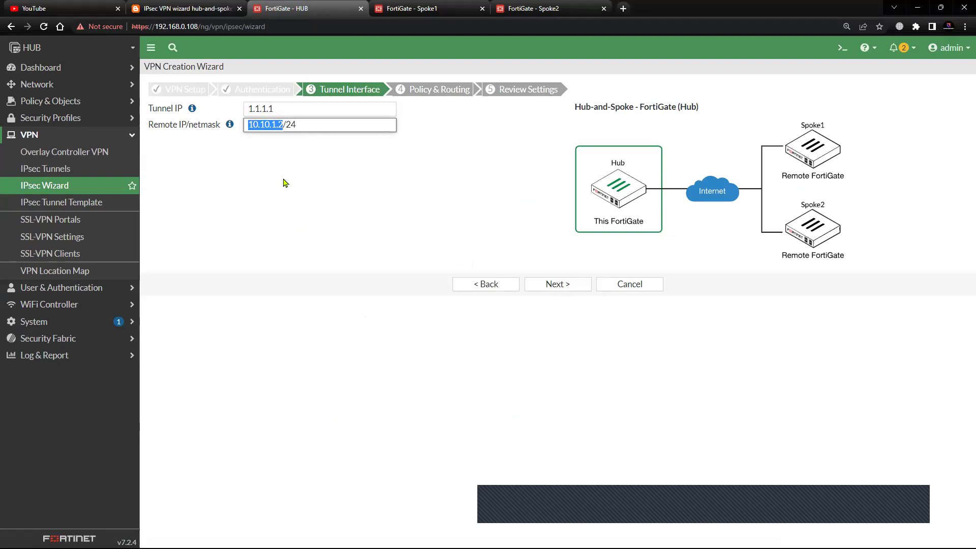
type("1.1.1")
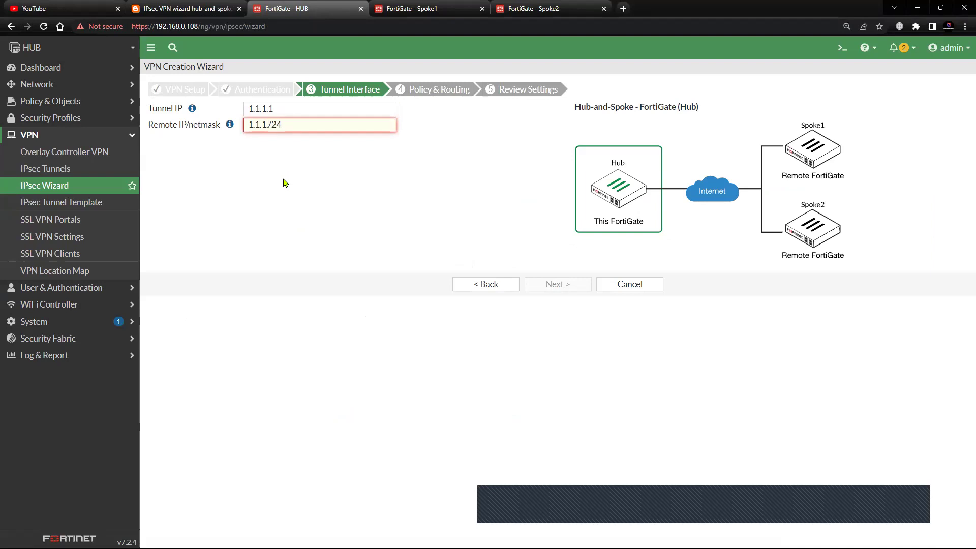
type(".0")
left_click(281, 152)
left_click(273, 143)
key("BackSpace")
type("2")
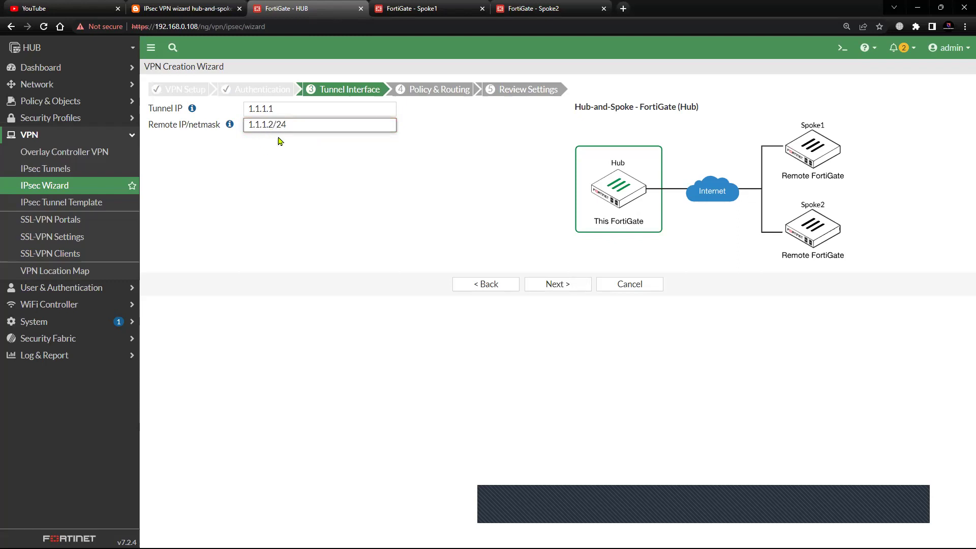
left_click_drag(302, 126, 244, 132)
left_click(278, 186)
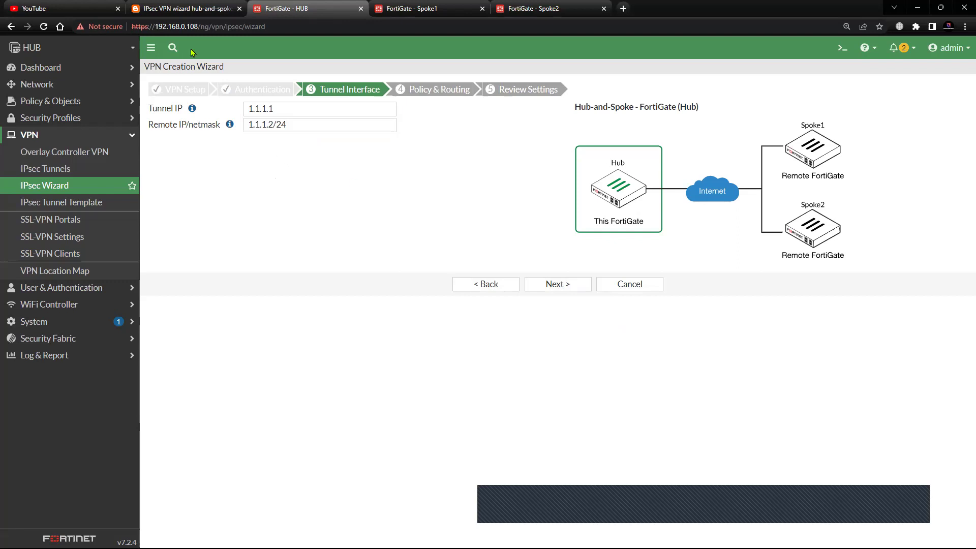
left_click(180, 8)
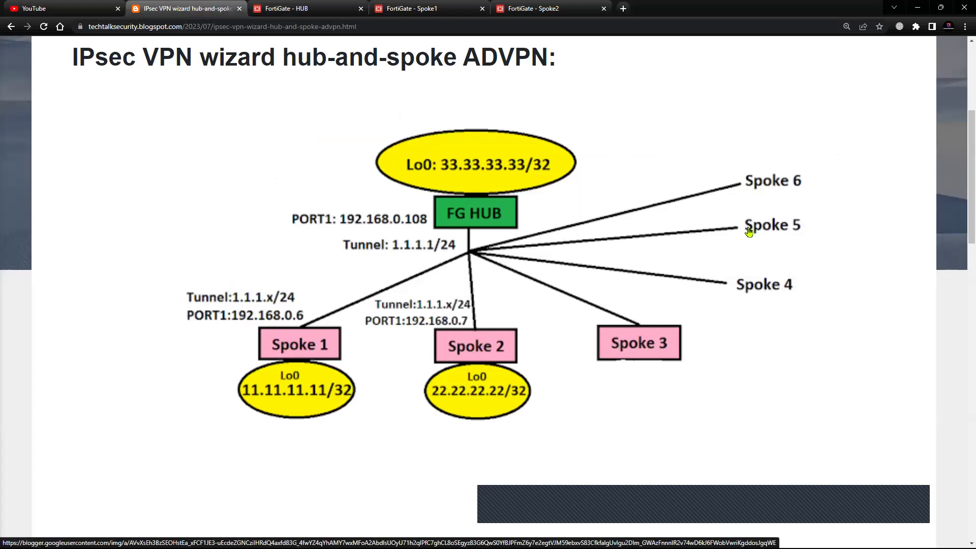
- Advance to Policy & Routing and review the Local AS 65400
left_click(287, 9)
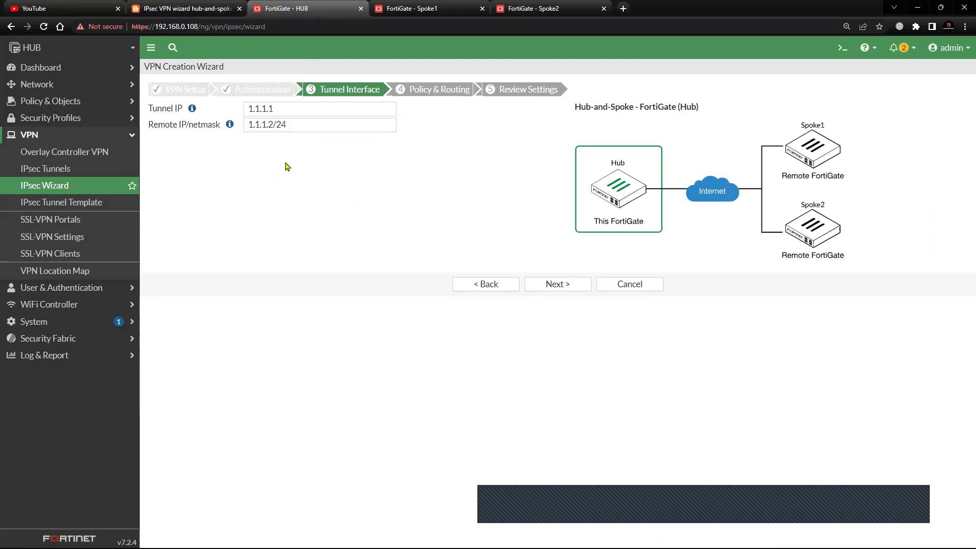
left_click(573, 286)
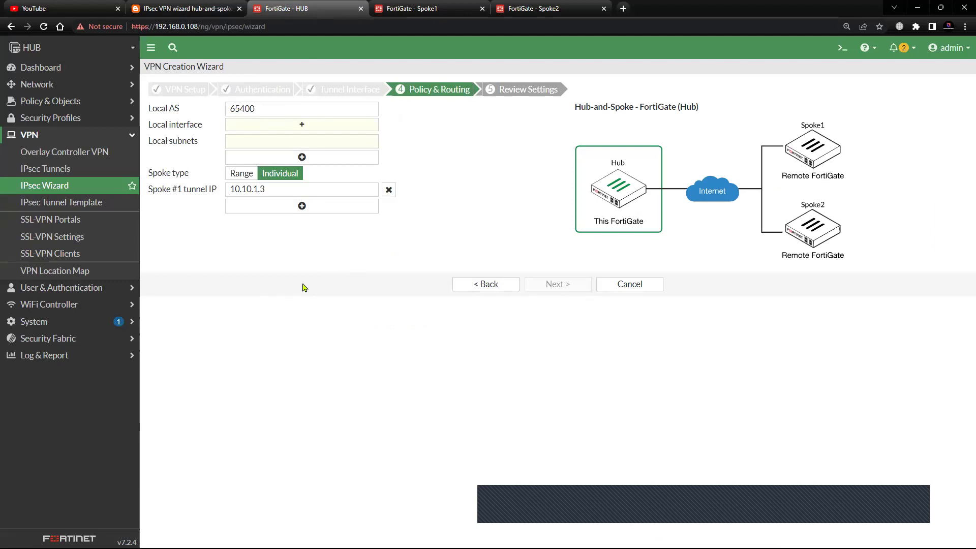
left_click_drag(182, 109, 144, 110)
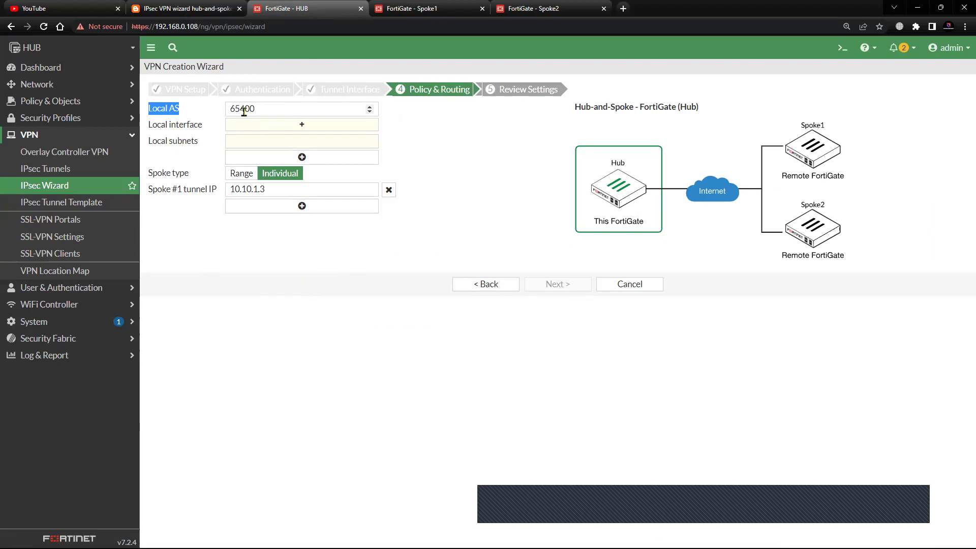
left_click_drag(258, 109, 216, 114)
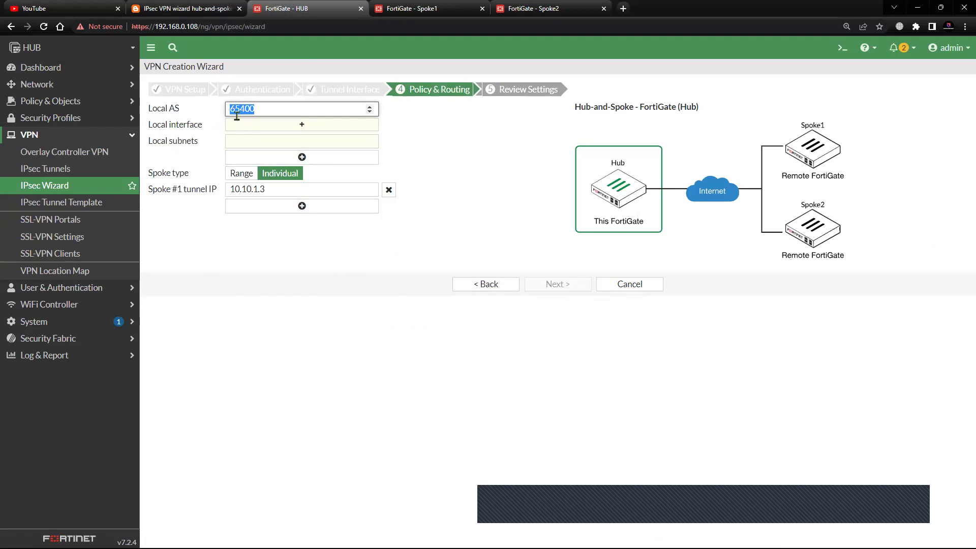
- Choose Lo0 as the local interface, giving the local subnet 33.33.33.33/32
left_click(312, 132)
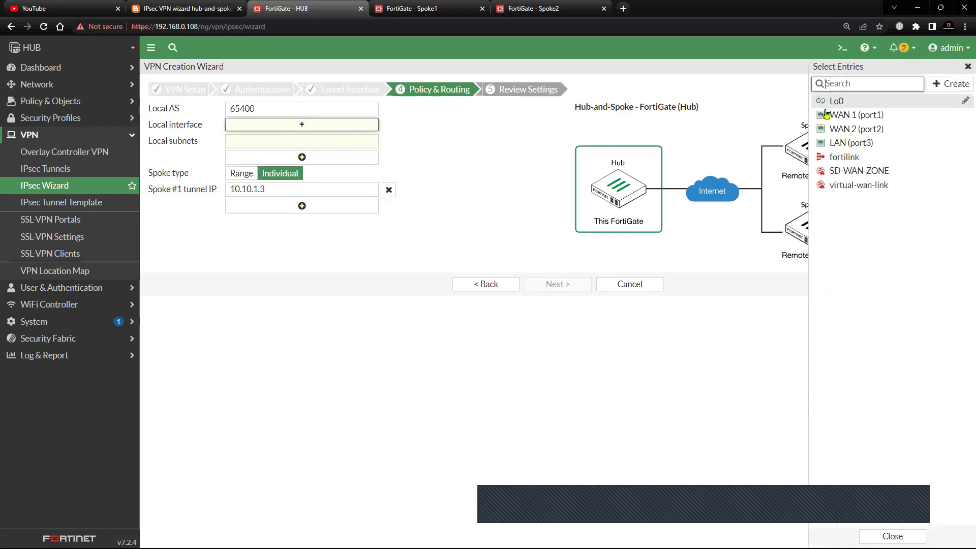
mouse_move(842, 108)
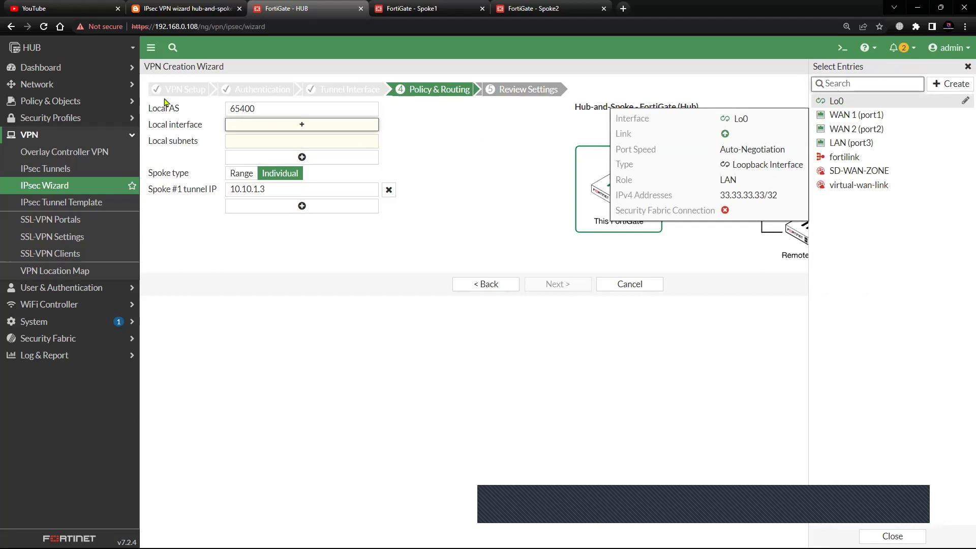
left_click(213, 8)
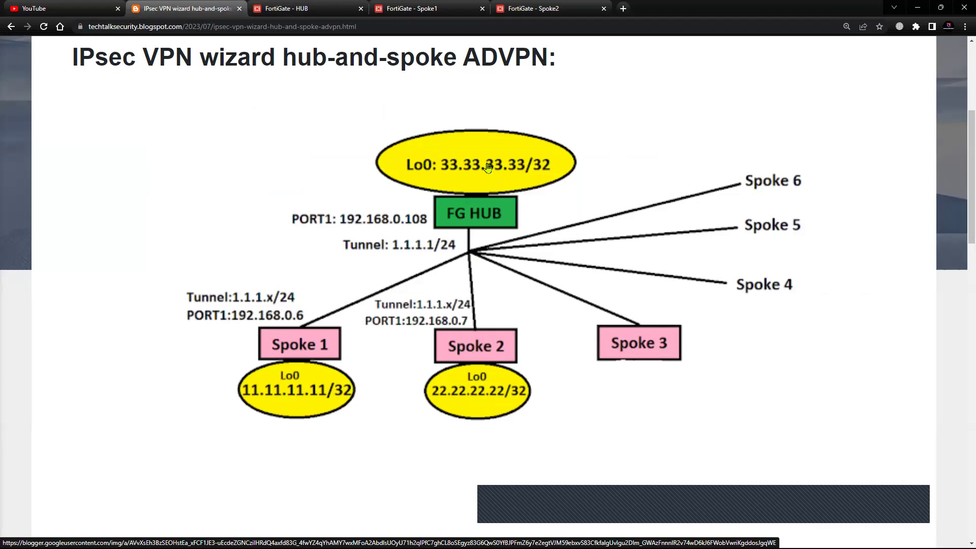
left_click(322, 10)
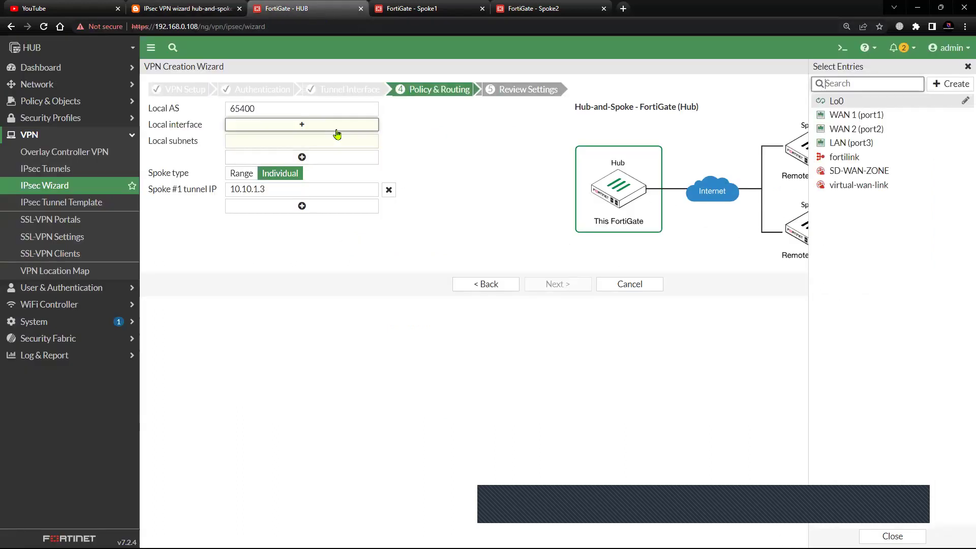
left_click(854, 101)
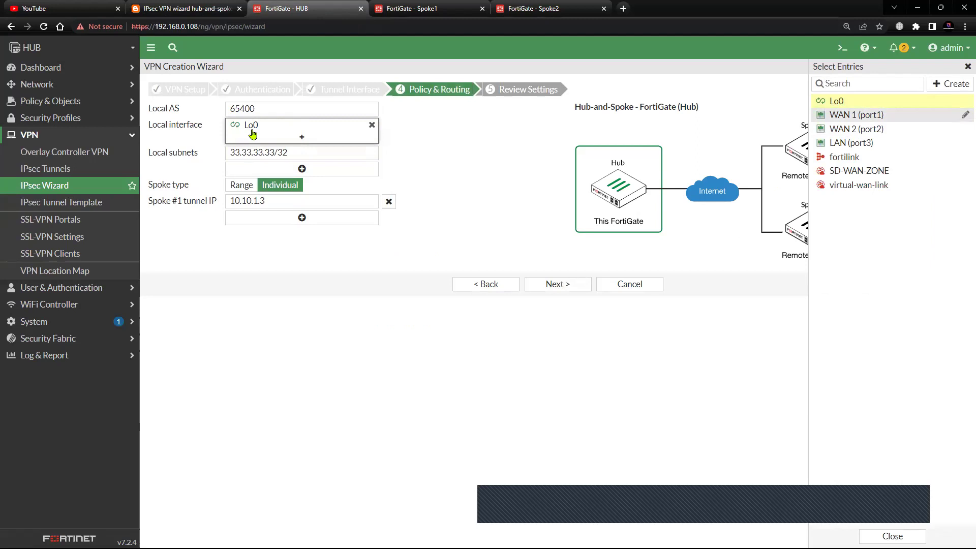
left_click_drag(295, 153, 228, 154)
- Replace the Spoke #1 tunnel IP 10.10.1.3 with 1.1.1.3
left_click(306, 307)
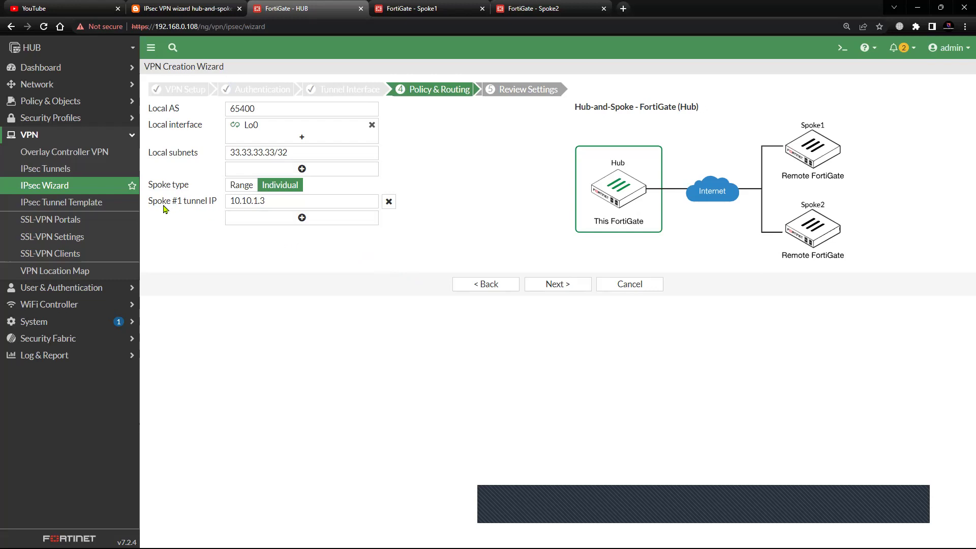
double_click(272, 201)
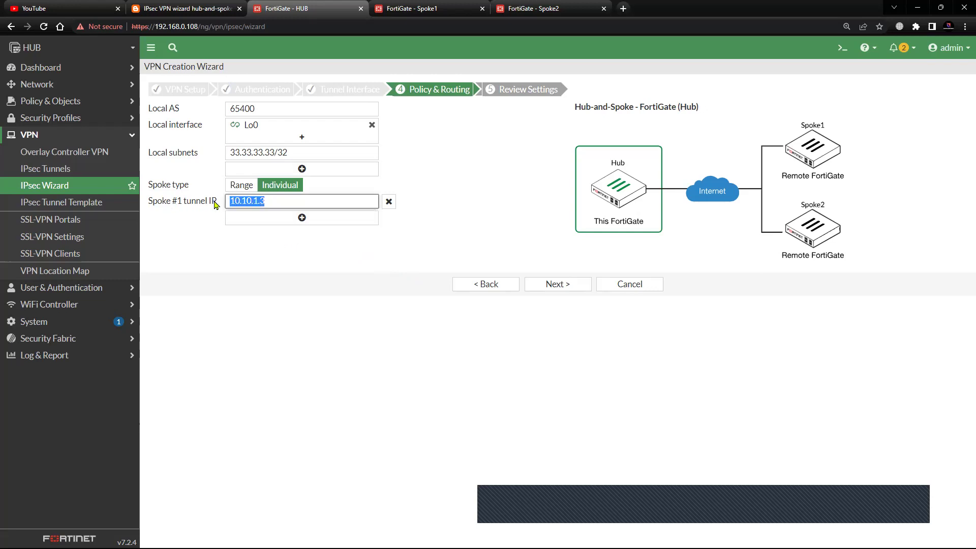
left_click(291, 246)
double_click(277, 202)
left_click(292, 269)
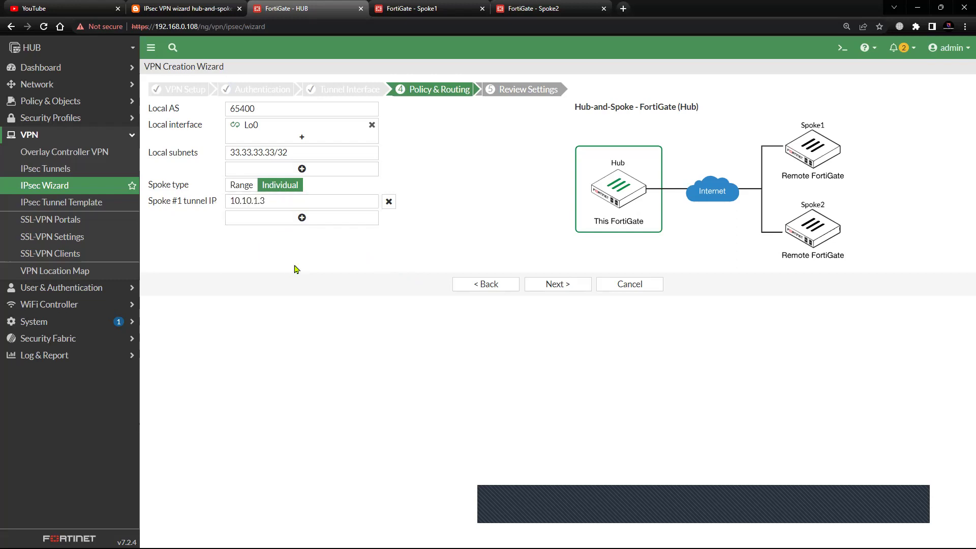
double_click(277, 203)
left_click(213, 248)
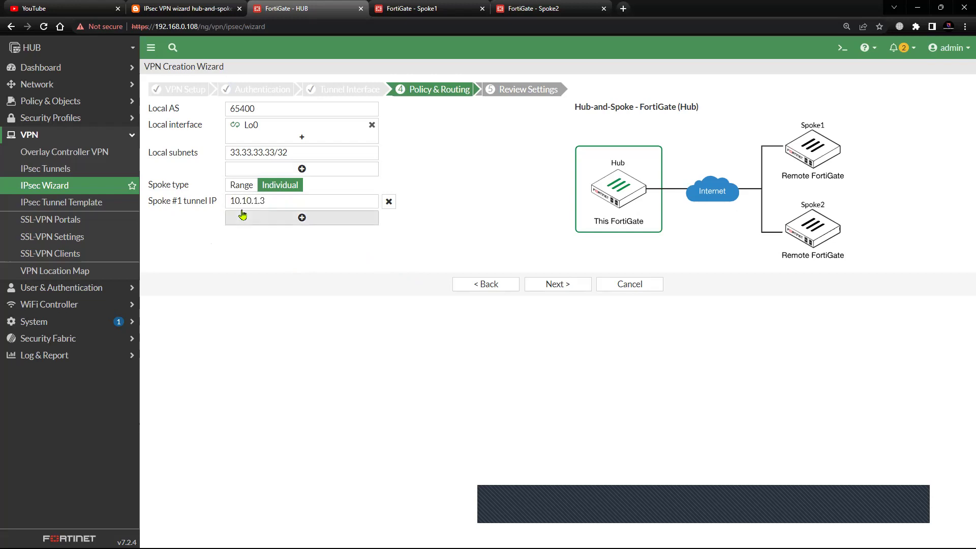
double_click(271, 201)
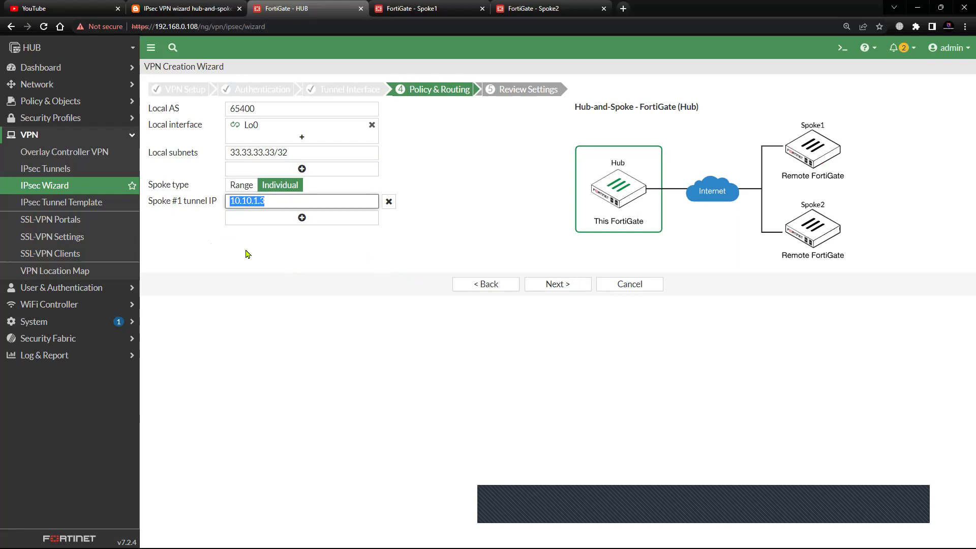
type("1.1.1.")
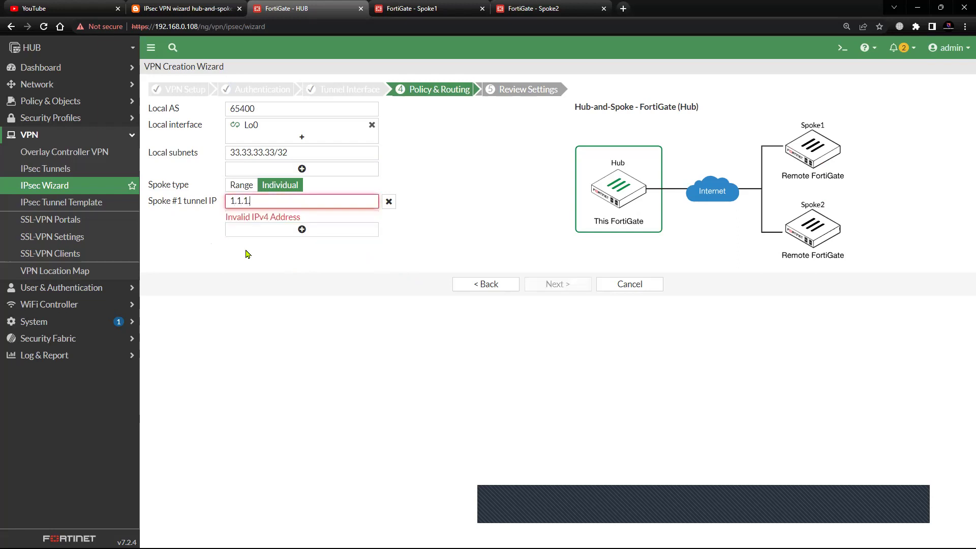
type("3")
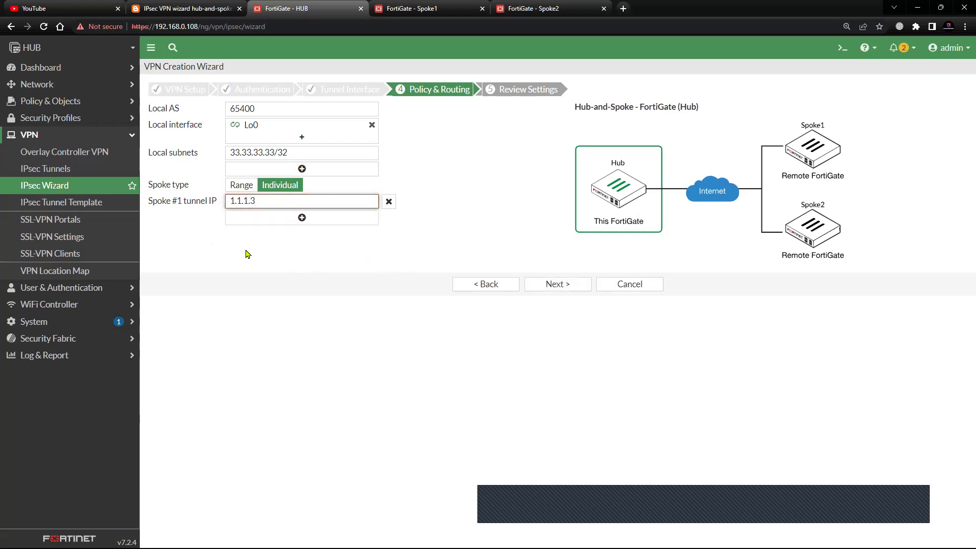
left_click(247, 254)
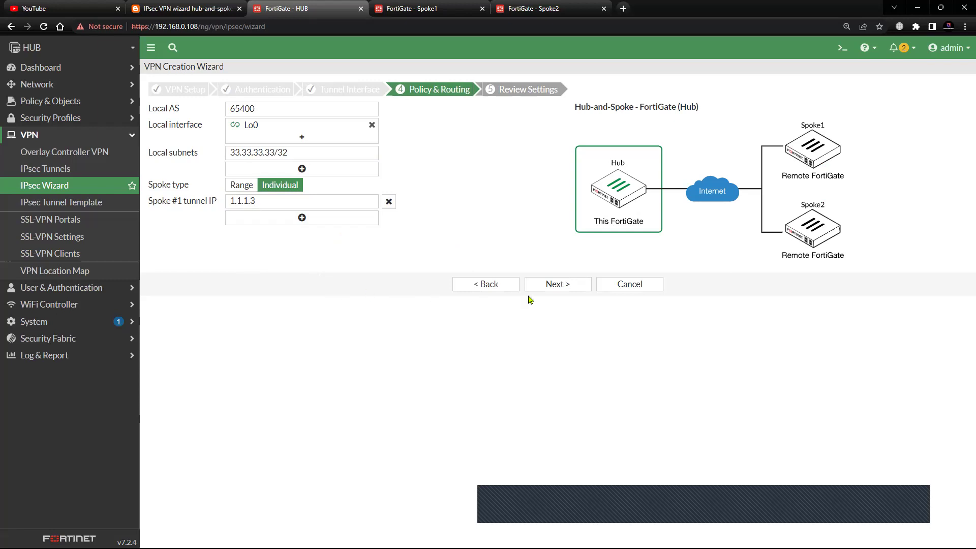
- Review the HUB, HUB_local, policy and bgp objects, then attempt to create the VPN
left_click(557, 287)
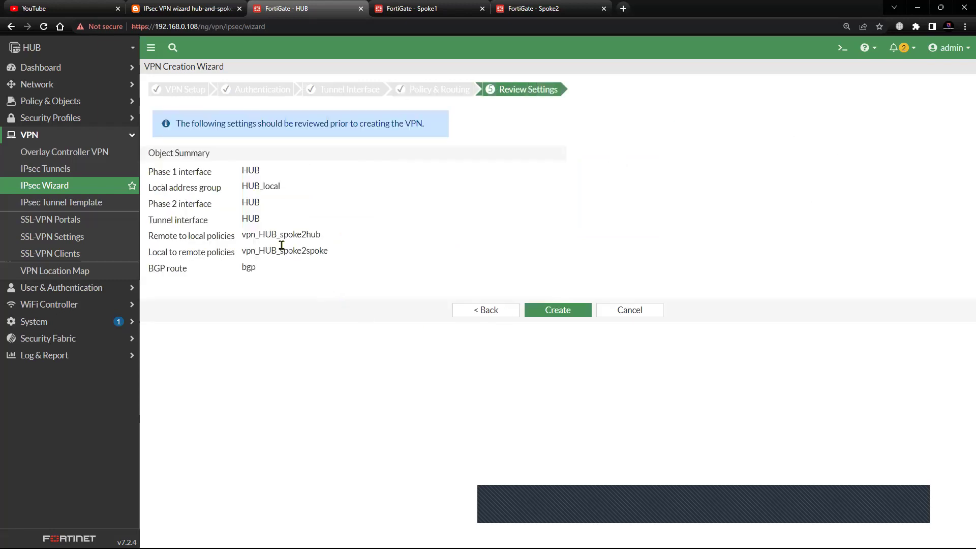
left_click_drag(263, 122, 460, 165)
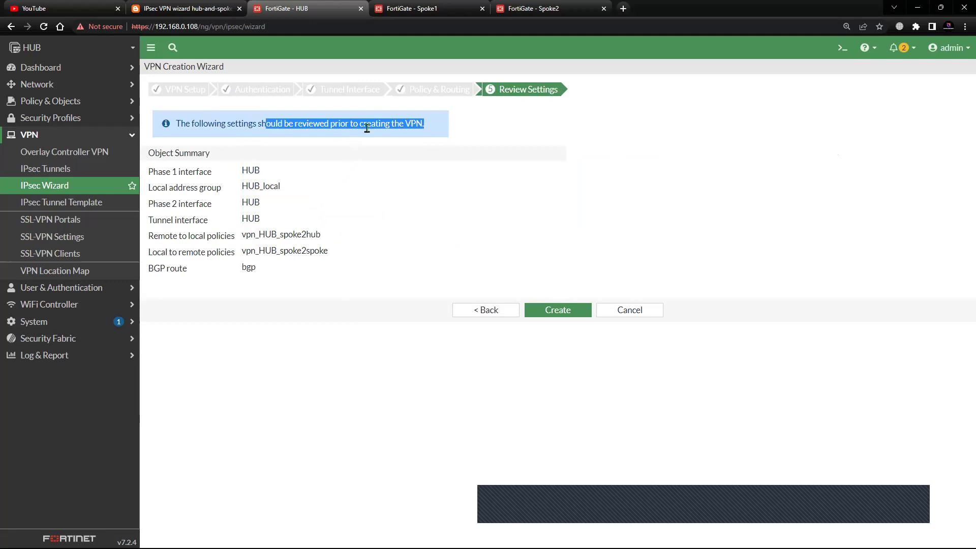
left_click(369, 169)
left_click_drag(228, 174, 292, 173)
left_click_drag(237, 185, 300, 190)
left_click_drag(238, 203, 334, 243)
left_click_drag(243, 252, 353, 257)
left_click_drag(239, 271, 280, 271)
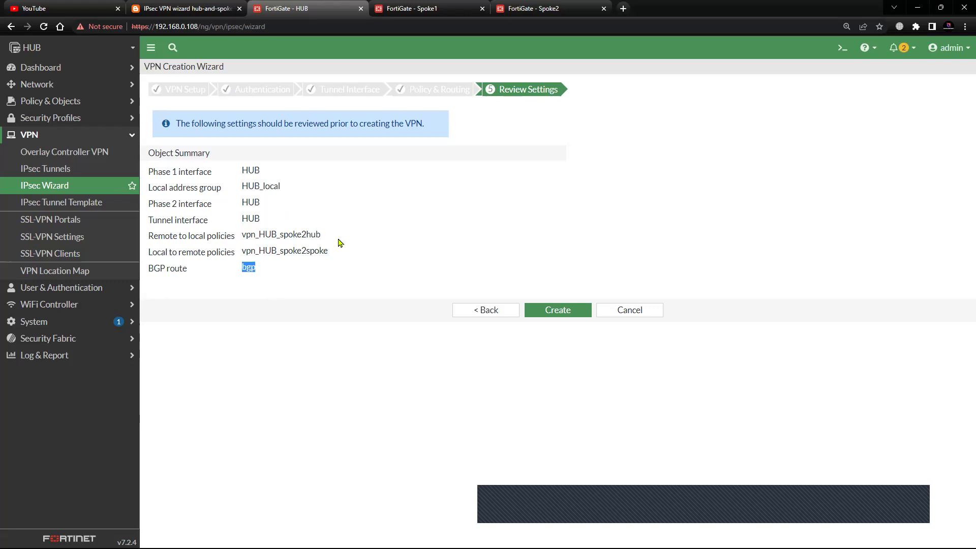
left_click(340, 342)
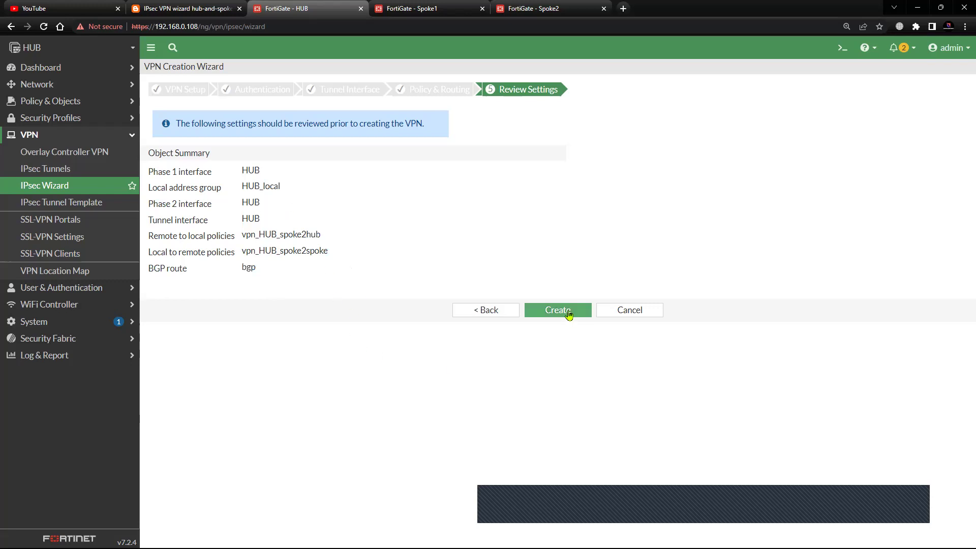
left_click(574, 309)
- Edit and save the HUB tunnel, then return to Review Settings
mouse_move(233, 189)
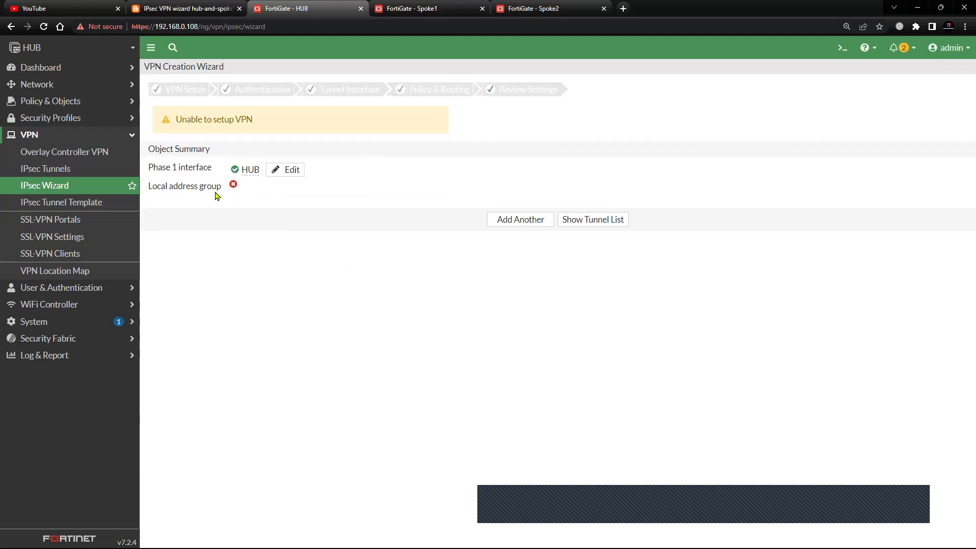
left_click(272, 176)
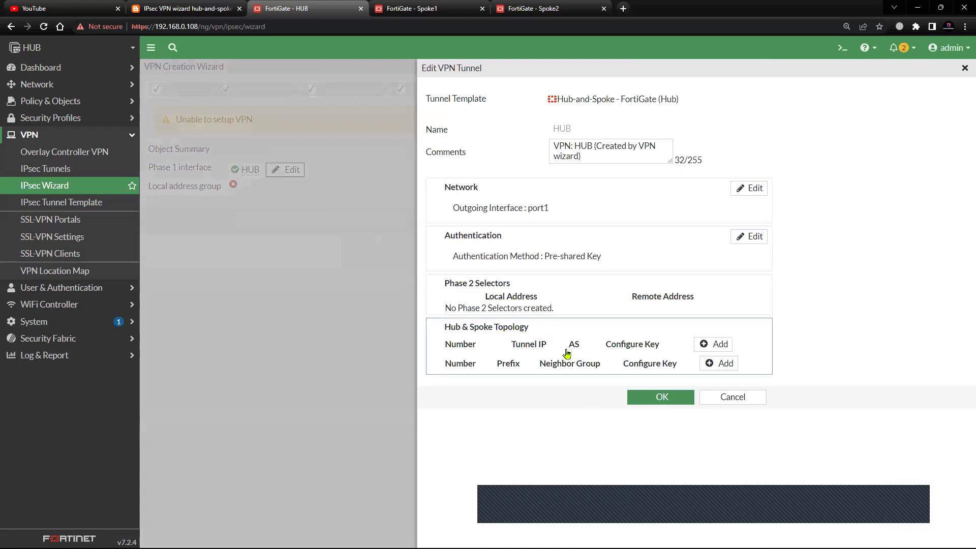
left_click(674, 401)
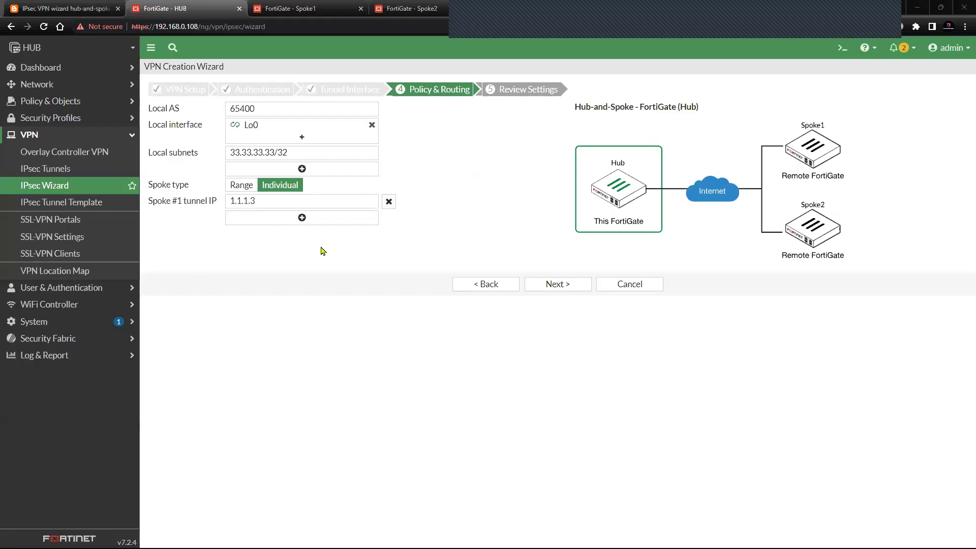
left_click(537, 289)
left_click_drag(176, 124, 447, 166)
left_click(486, 239)
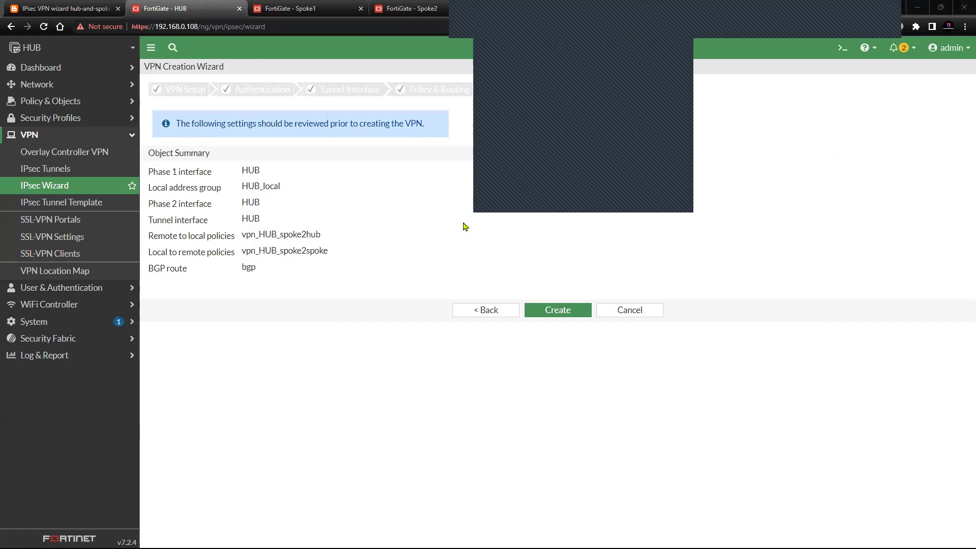
- Create the hub-and-spoke VPN and review the summary's local address group and tunnel interface
left_click(554, 309)
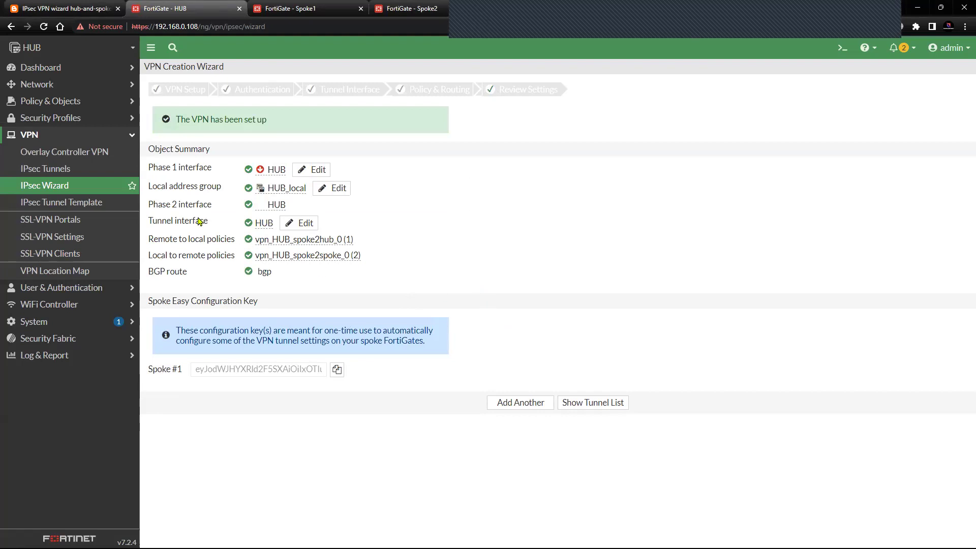
mouse_move(149, 188)
left_mouse_down()
mouse_move(221, 191)
mouse_move(221, 201)
mouse_move(148, 205)
left_mouse_up()
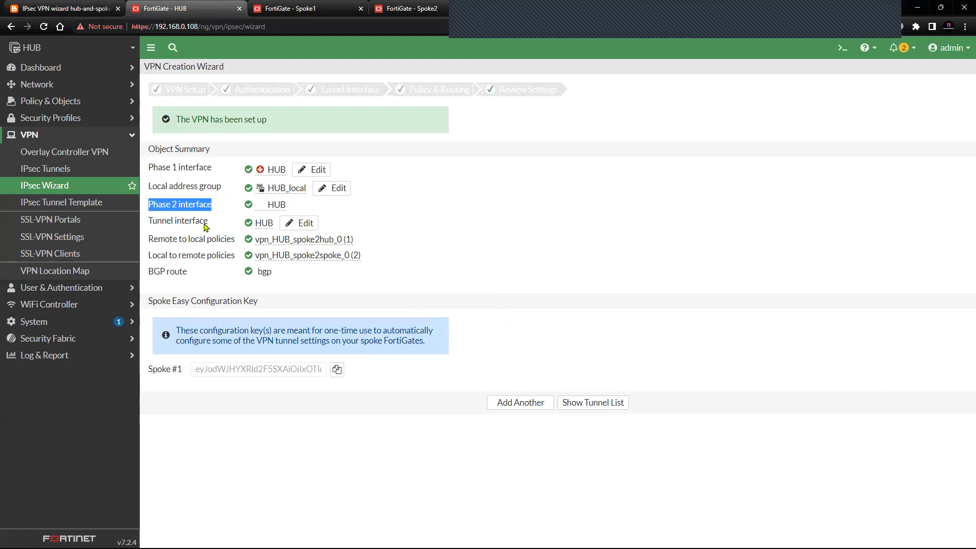
left_click_drag(212, 227, 151, 225)
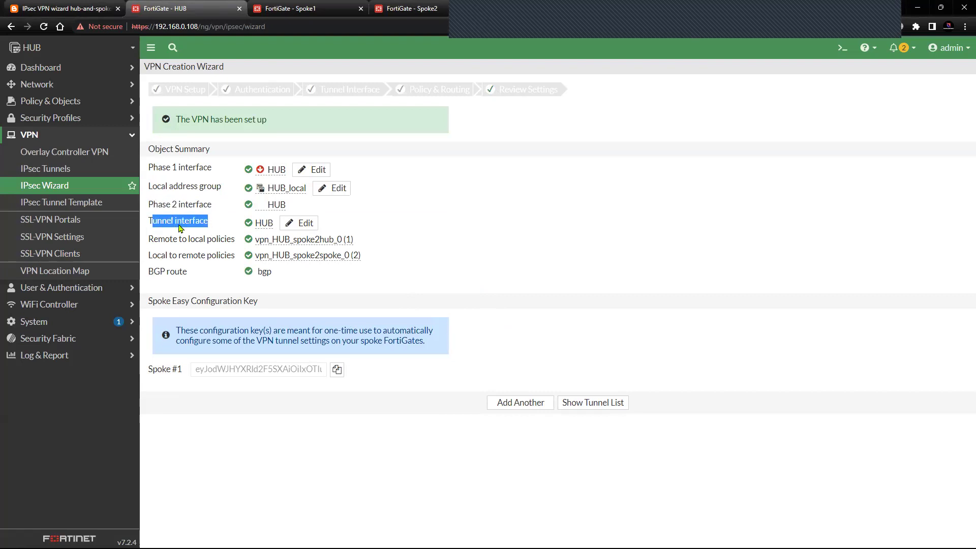
left_click_drag(214, 227, 150, 224)
left_click(174, 198)
- Check the Phase 1 and Phase 2 interfaces, then edit the HUB phase 1 interface
left_click_drag(157, 171, 213, 170)
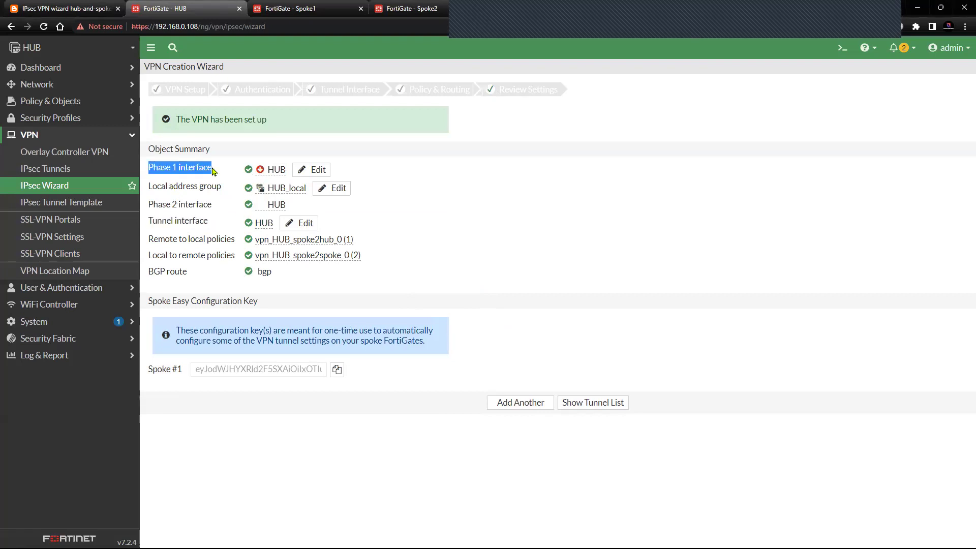
mouse_move(151, 208)
left_mouse_down()
mouse_move(215, 208)
mouse_move(150, 224)
left_mouse_up()
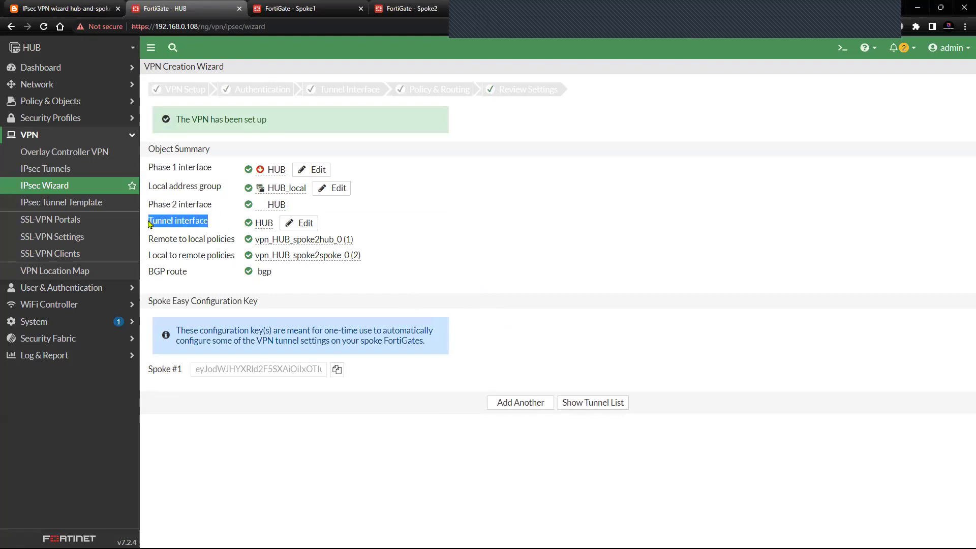
left_click(315, 169)
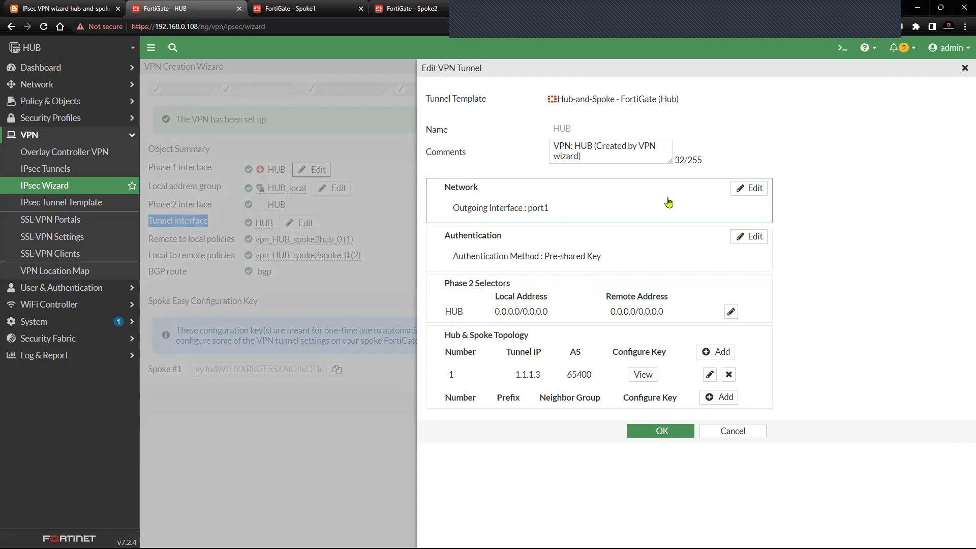
- Edit the HUB tunnel's Network and Authentication sections and save the changes
left_click(747, 189)
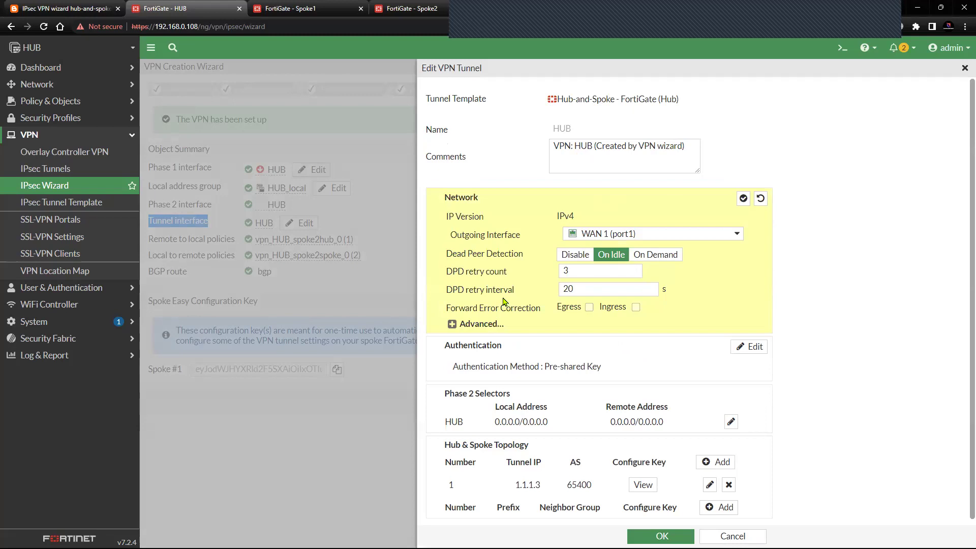
scroll(511, 290, "down", 1)
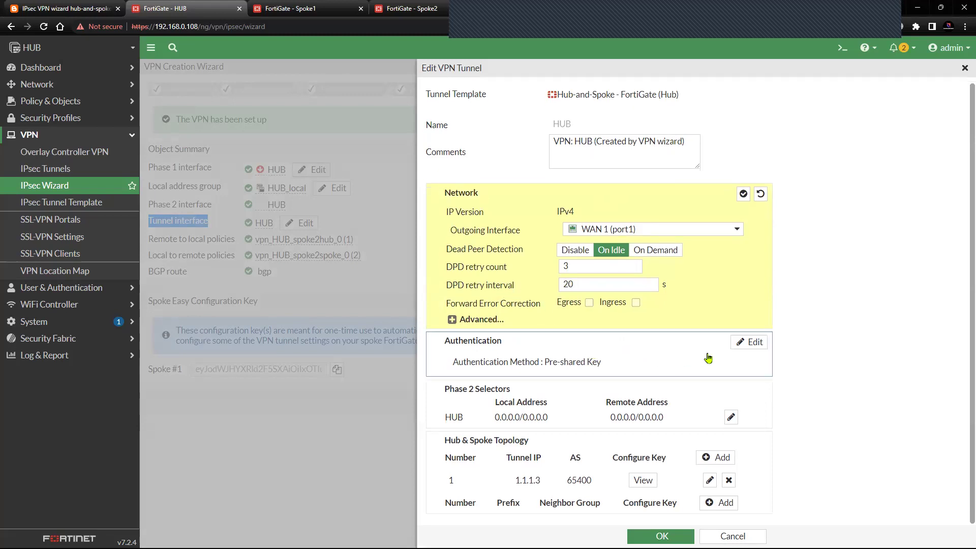
left_click(749, 341)
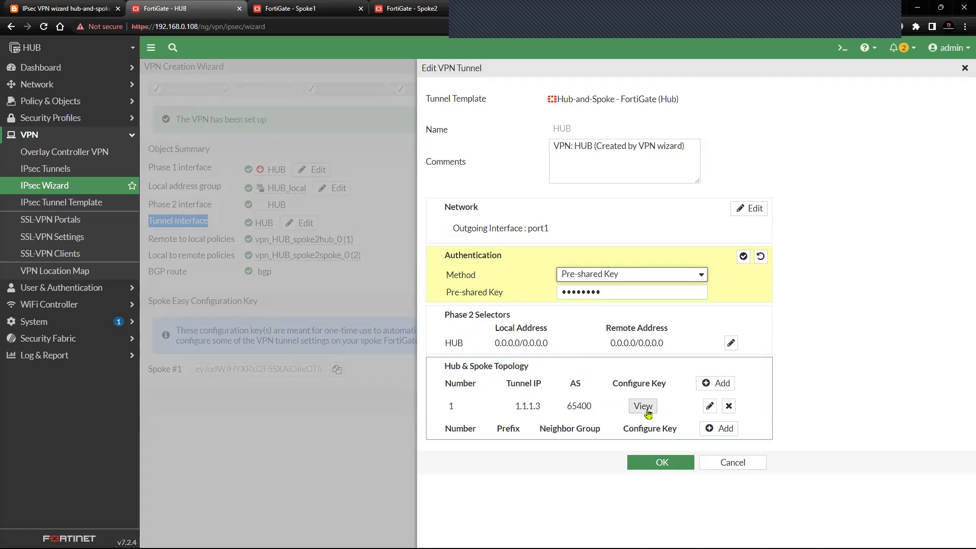
left_click(681, 466)
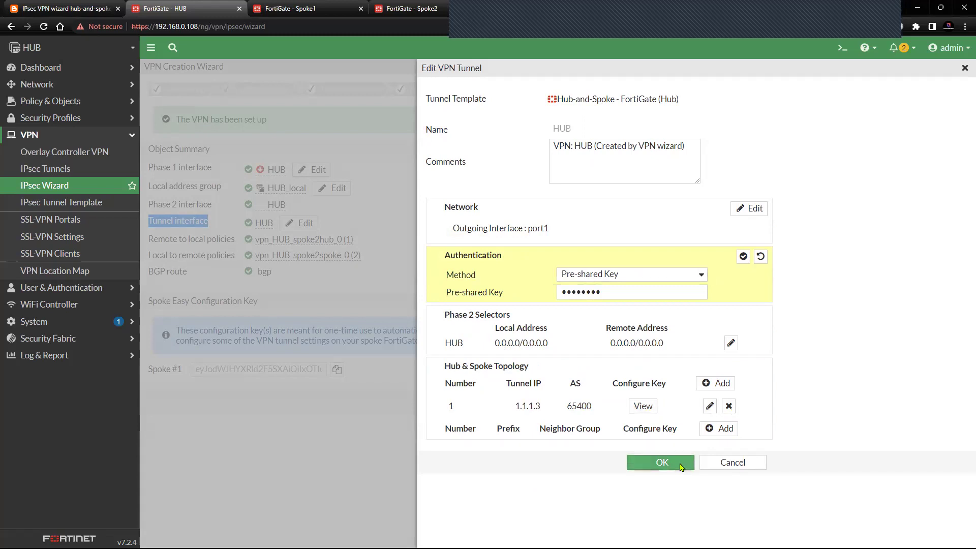
left_click(681, 465)
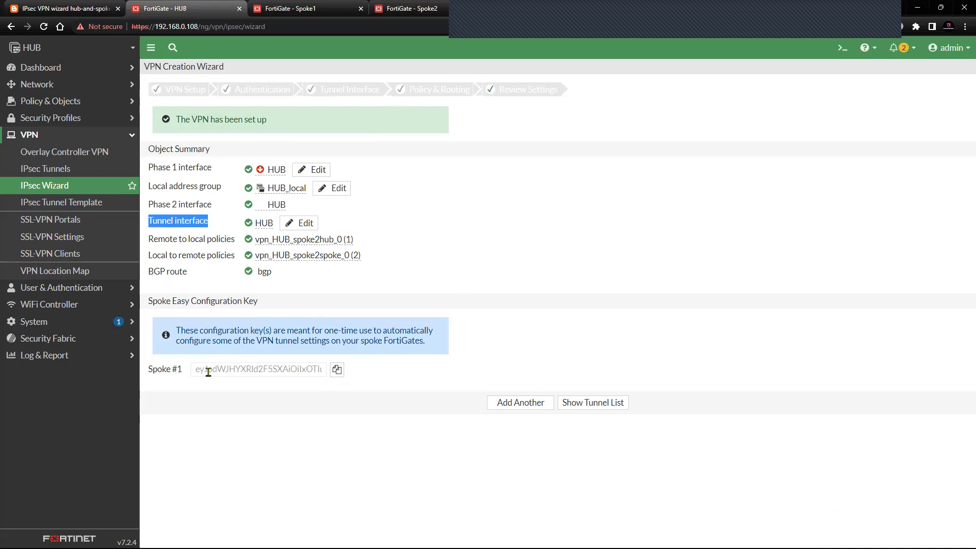
- Copy the Spoke #1 configuration key to the clipboard
left_click_drag(196, 369, 327, 379)
left_click(331, 400)
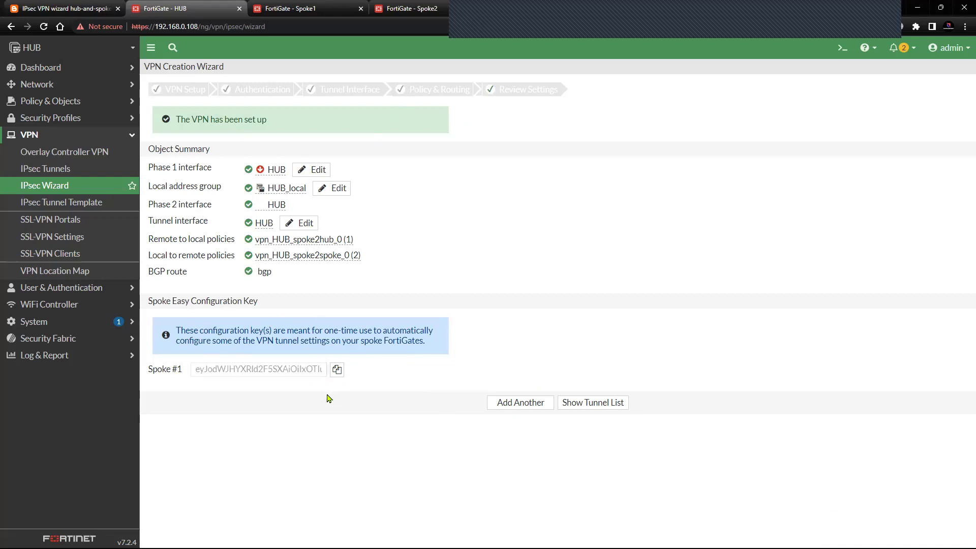
left_click(338, 371)
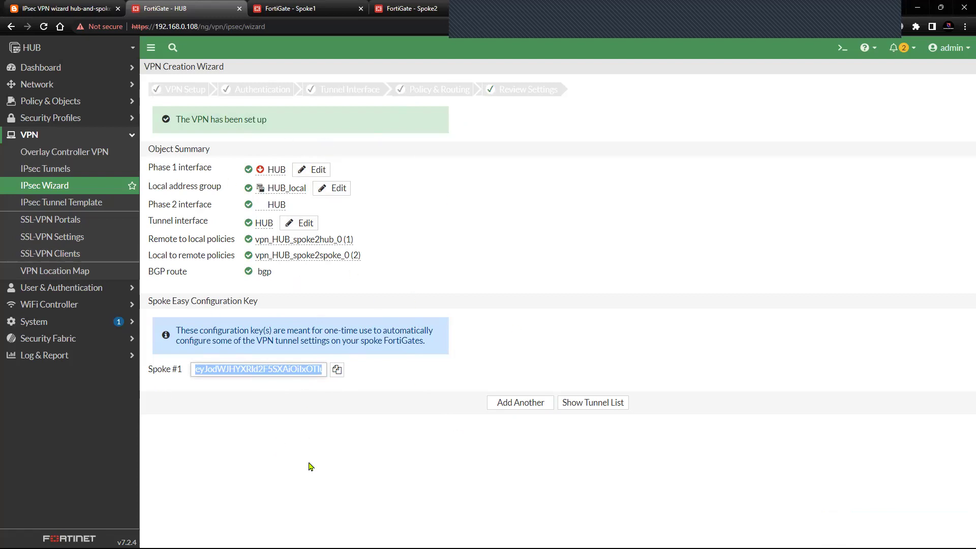
left_click(338, 370)
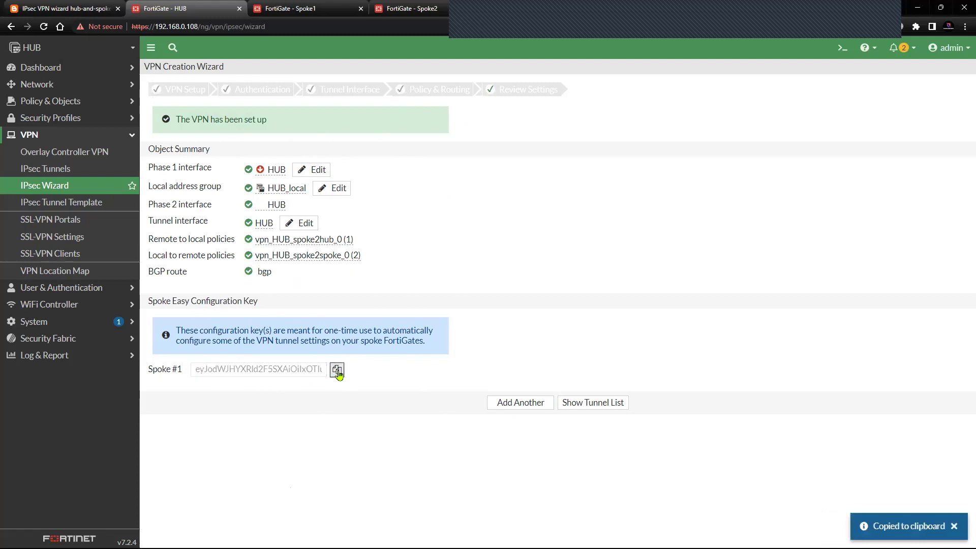
left_click(337, 370)
left_click(337, 369)
left_click(337, 369)
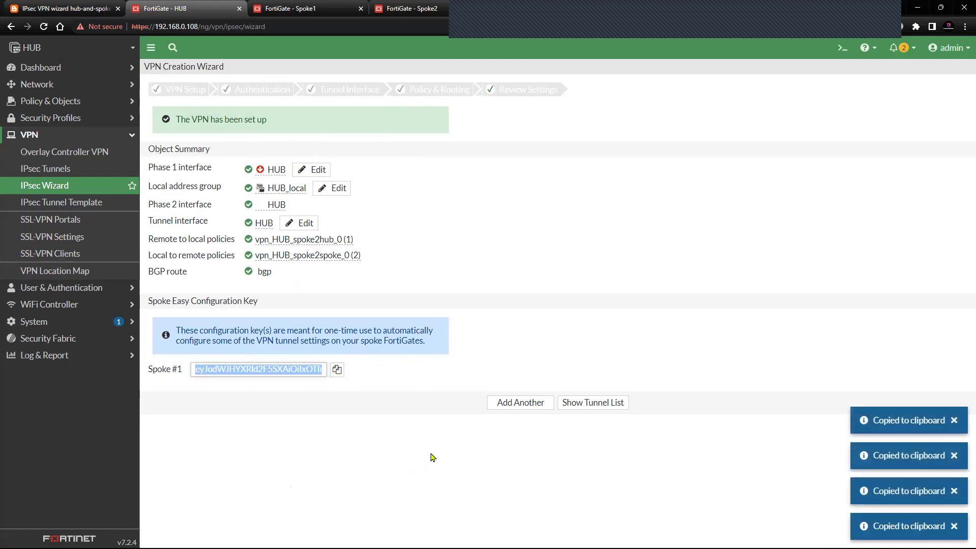
- Dismiss the copy notifications, recopy the key, and show the IPsec tunnel list
left_click(954, 421)
left_click(954, 456)
left_click(954, 491)
left_click(954, 527)
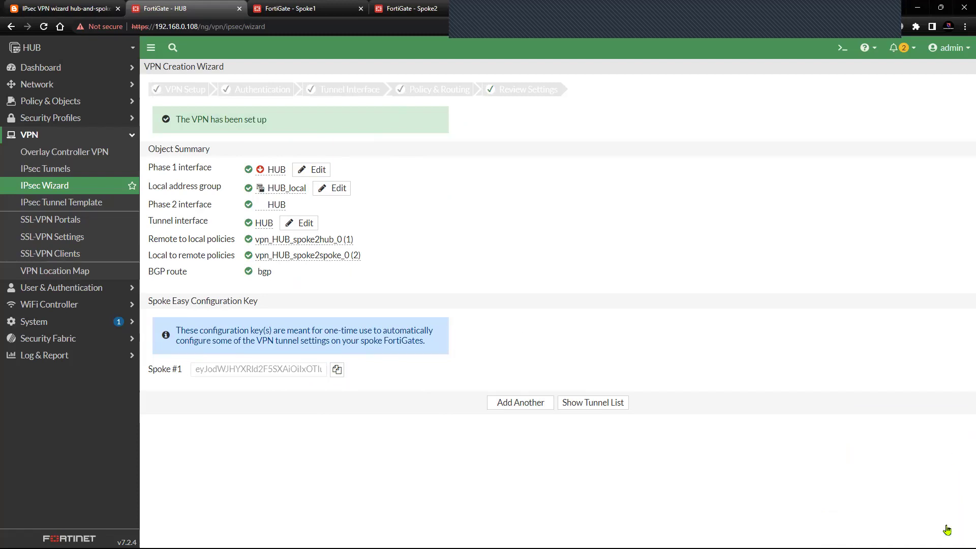
left_click(337, 370)
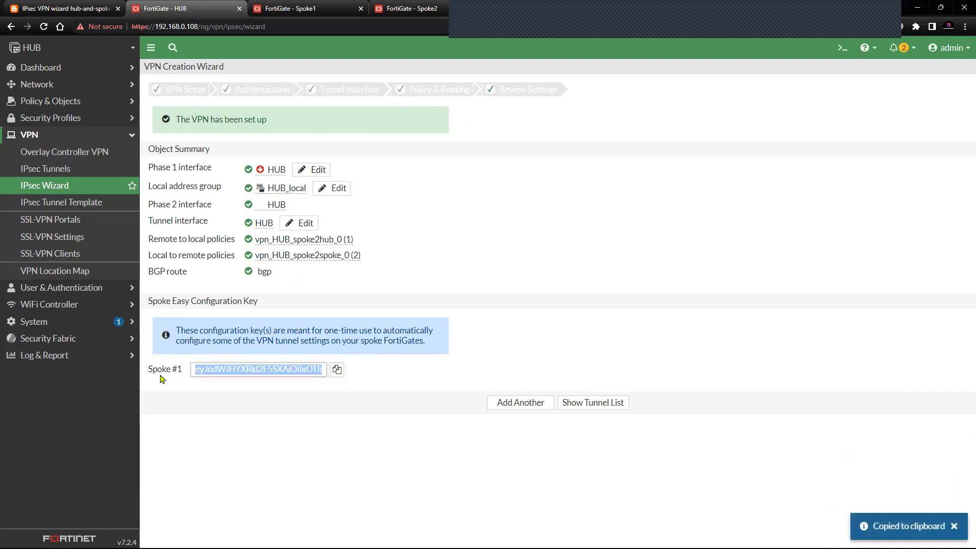
left_click(954, 526)
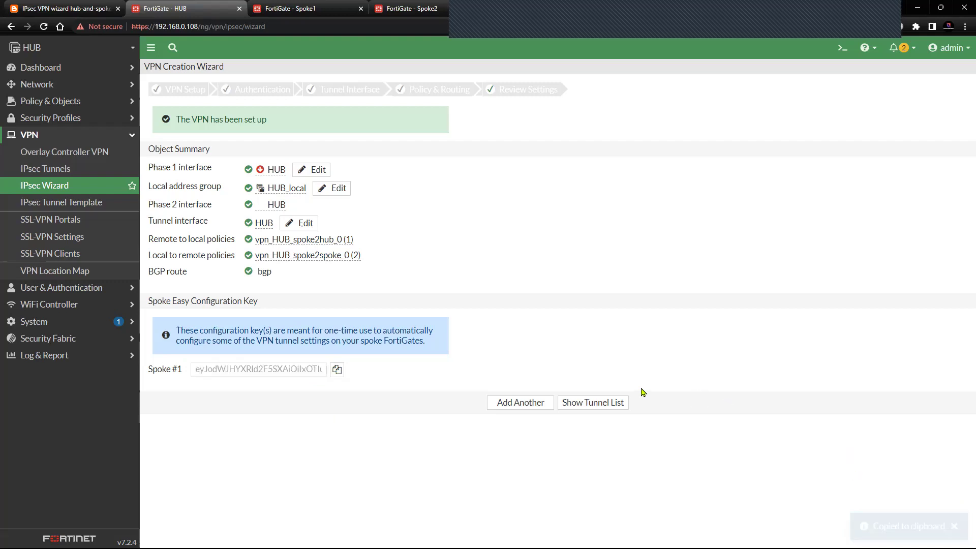
left_click(576, 410)
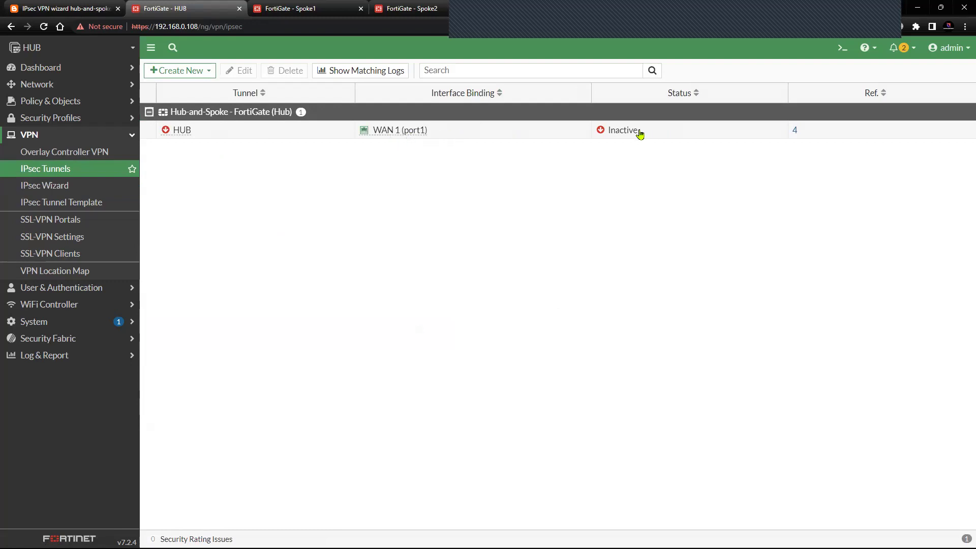
- Open the HUB tunnel's Edit VPN Tunnel page
left_click(229, 128)
left_click(240, 71)
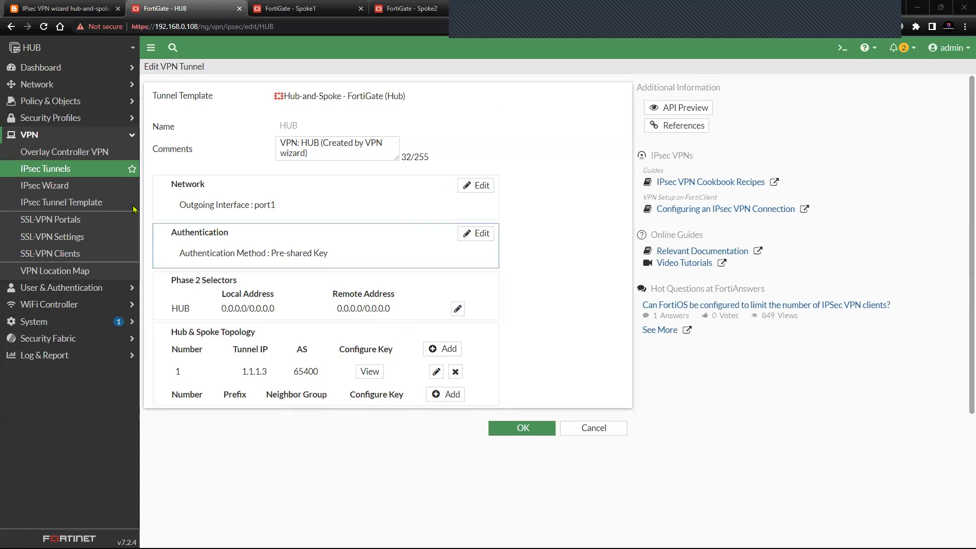
left_click(77, 173)
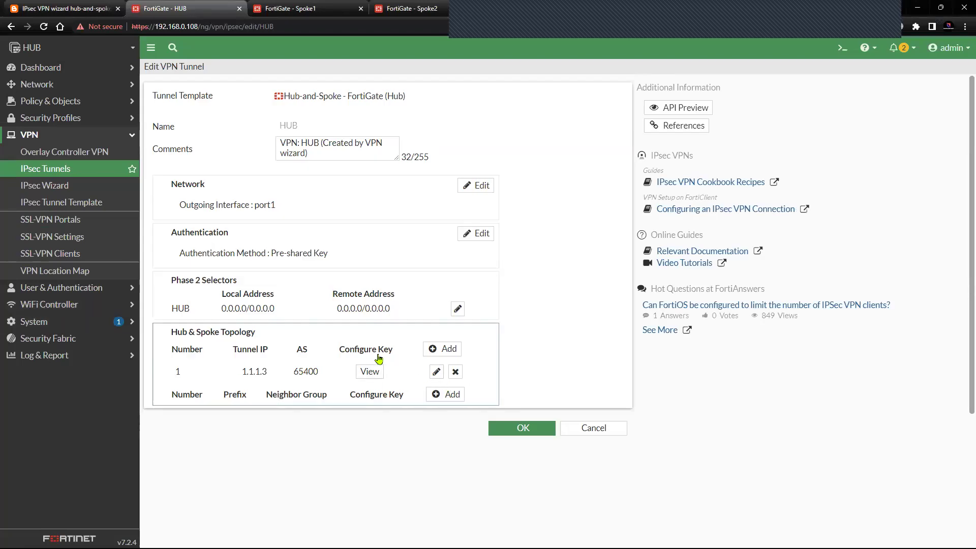
- Copy the configuration key for spoke 1.1.1.3 (AS 65400), then collapse the VPN menu
left_click(375, 372)
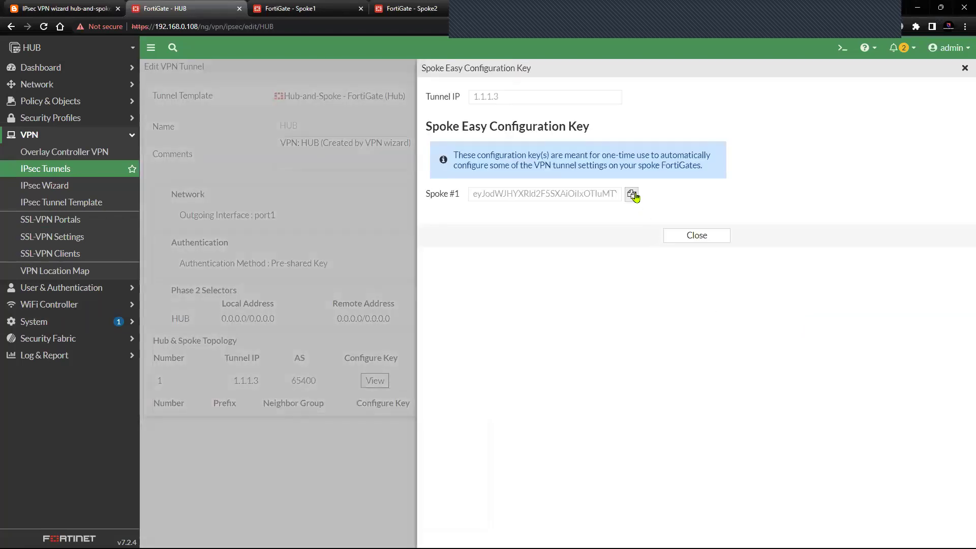
left_click(633, 195)
left_click(694, 235)
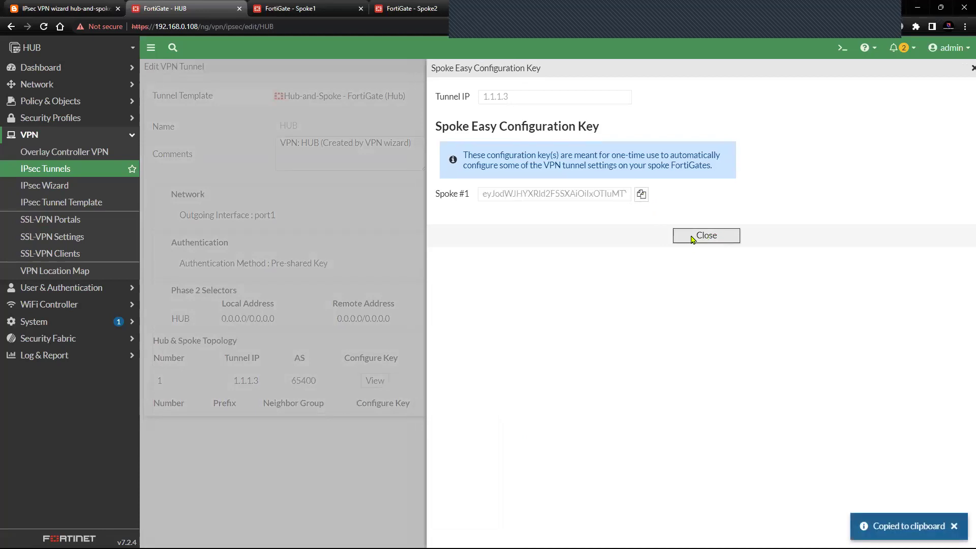
left_click(954, 527)
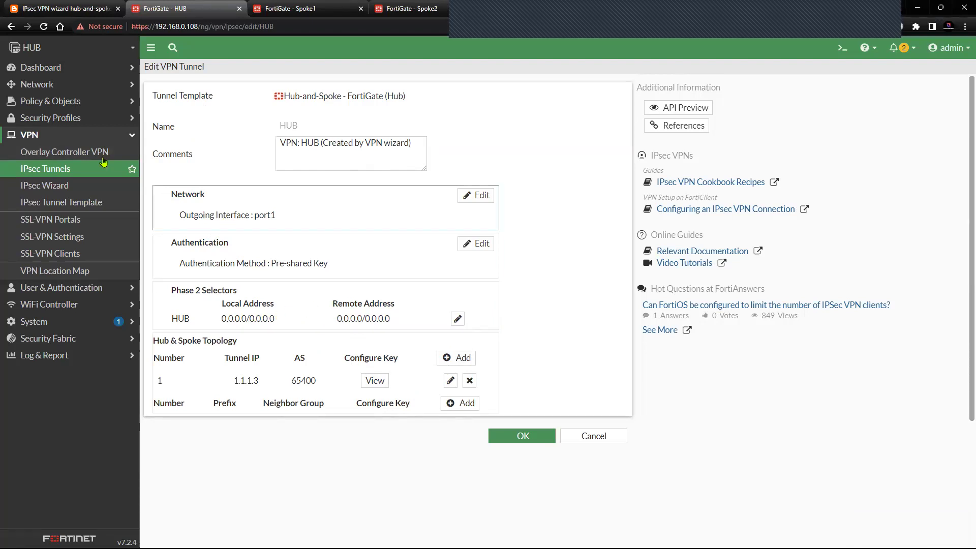
left_click(85, 136)
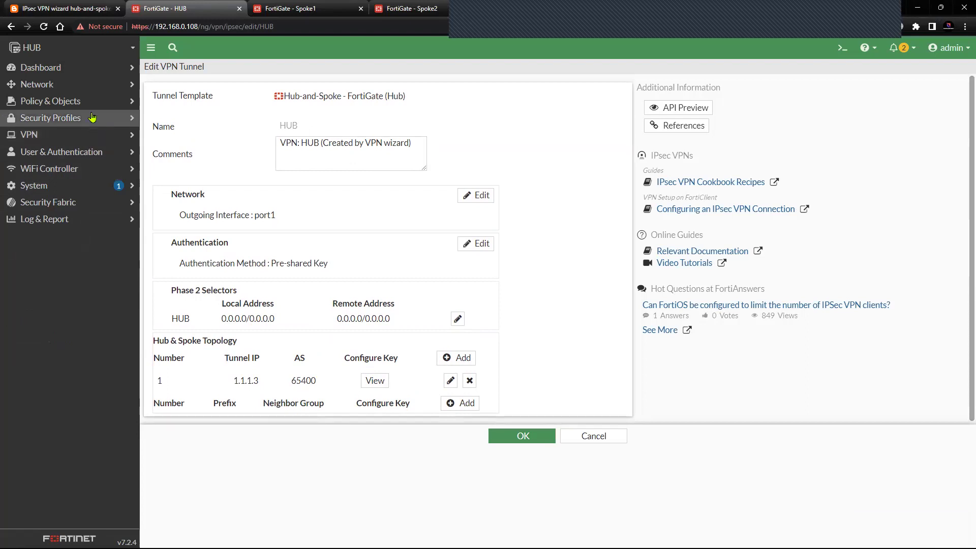
- Check the HUB's BGP page: Local AS 65400 and neighbor 1.1.1.3 in remote AS 65400
left_click(90, 85)
left_click(62, 239)
left_click_drag(184, 101, 153, 95)
double_click(241, 96)
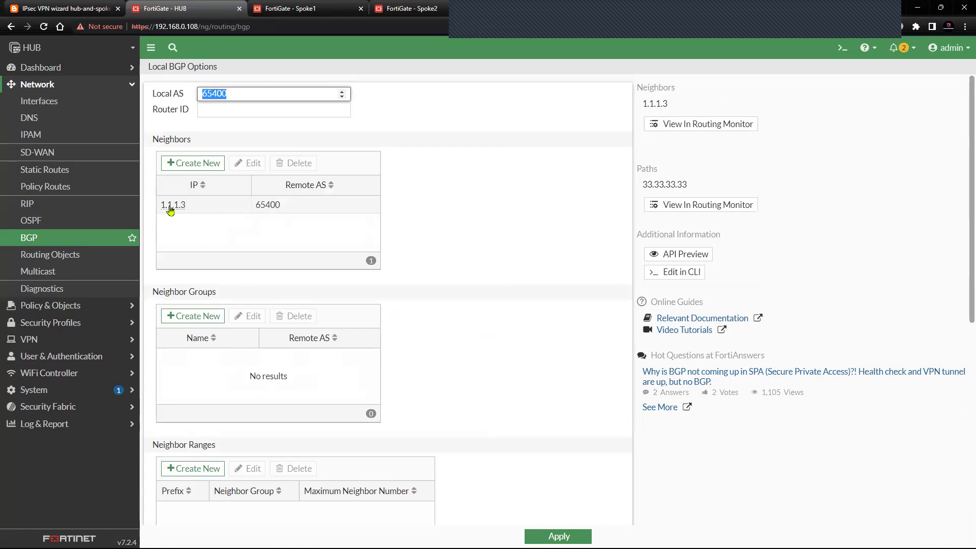
mouse_move(187, 213)
left_click(314, 230)
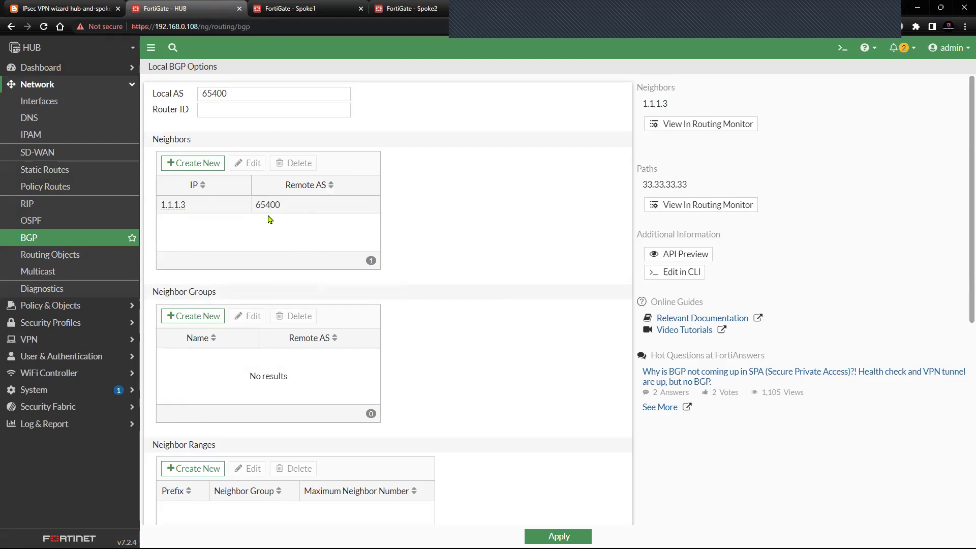
scroll(236, 406, "down", 5)
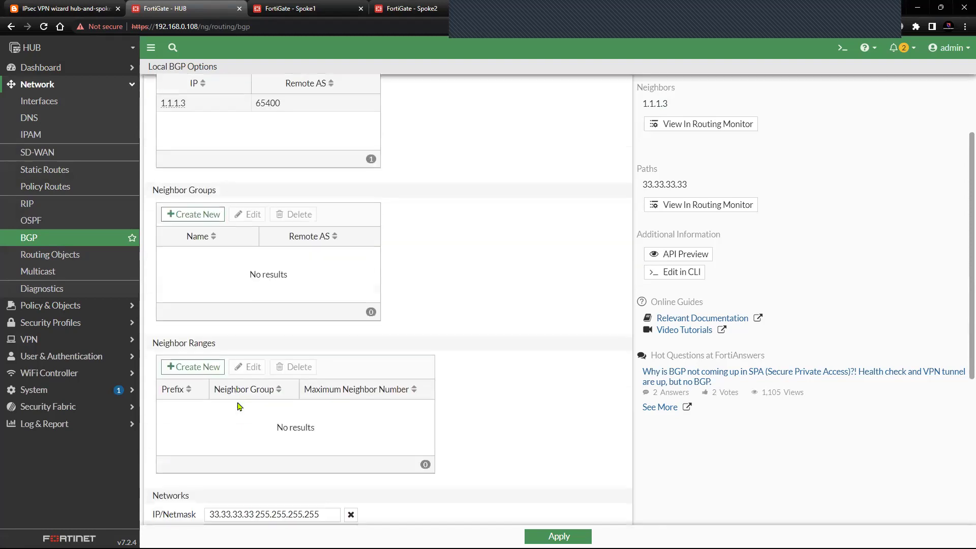
scroll(200, 331, "down", 1)
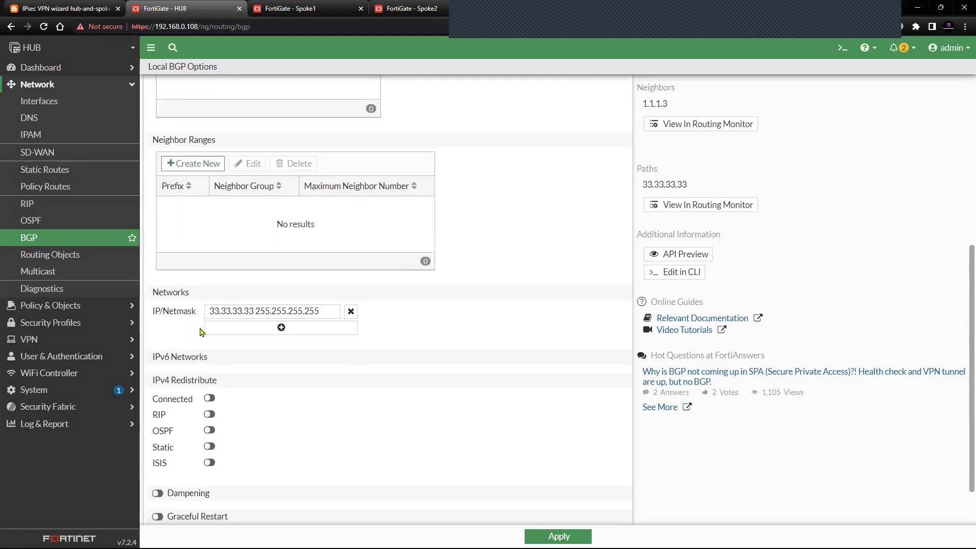
left_click_drag(193, 299, 153, 295)
left_click_drag(208, 311, 243, 311)
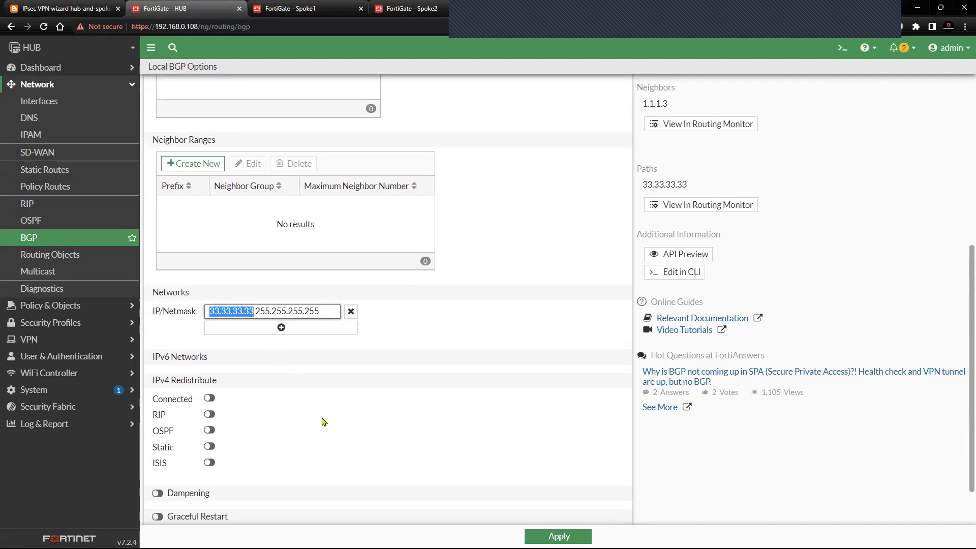
scroll(354, 383, "down", 1)
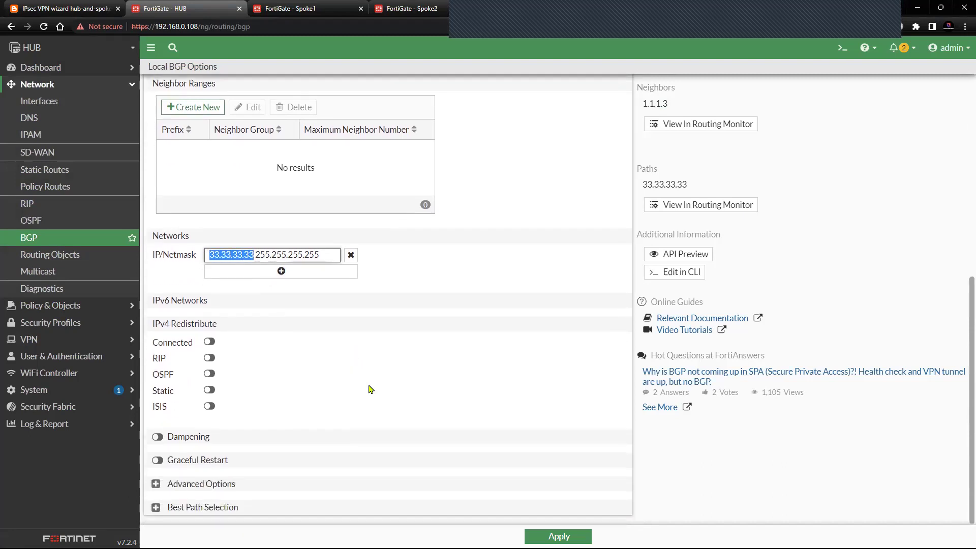
scroll(370, 389, "up", 7)
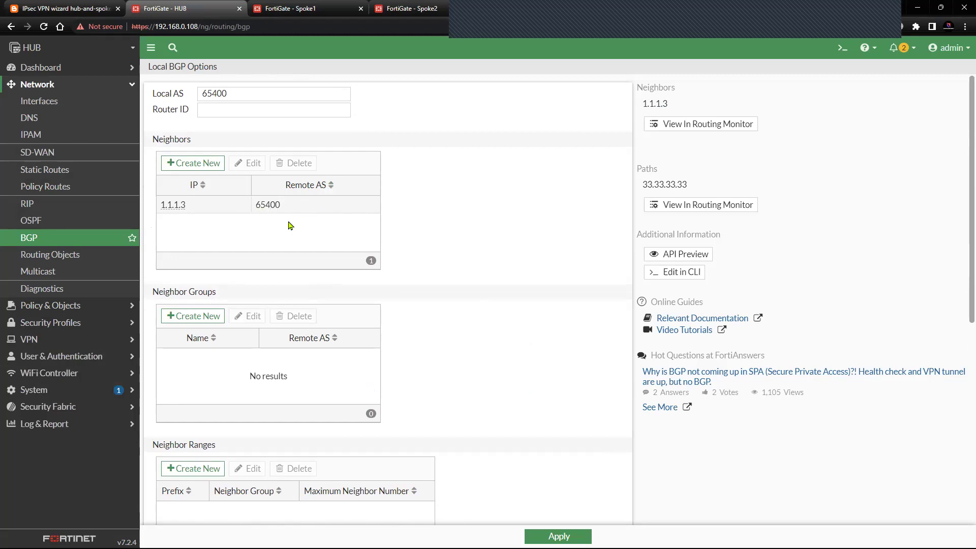
left_click(213, 205)
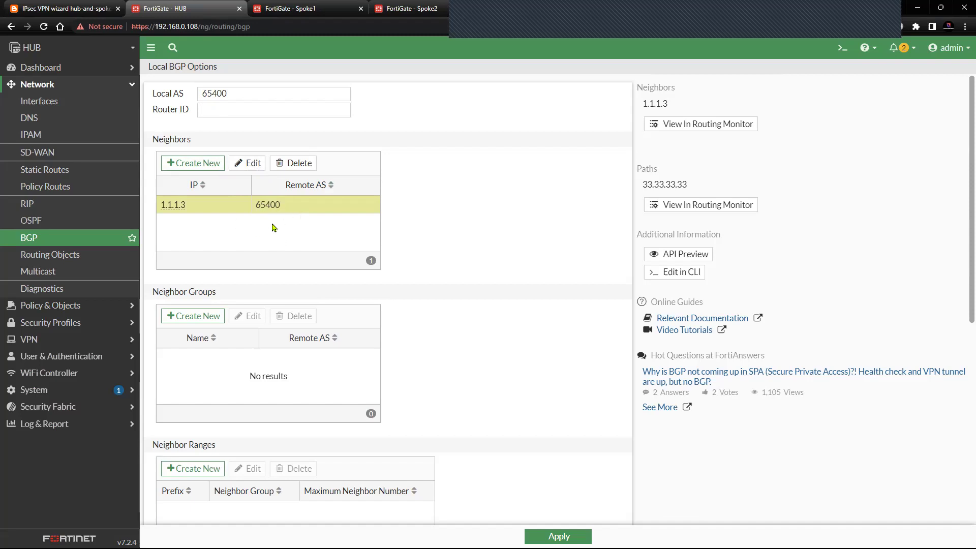
- Show the HUB's spoke2spoke and spoke2hub policies under HUB→Lo0, then switch to Spoke1
left_click(96, 86)
left_click(76, 102)
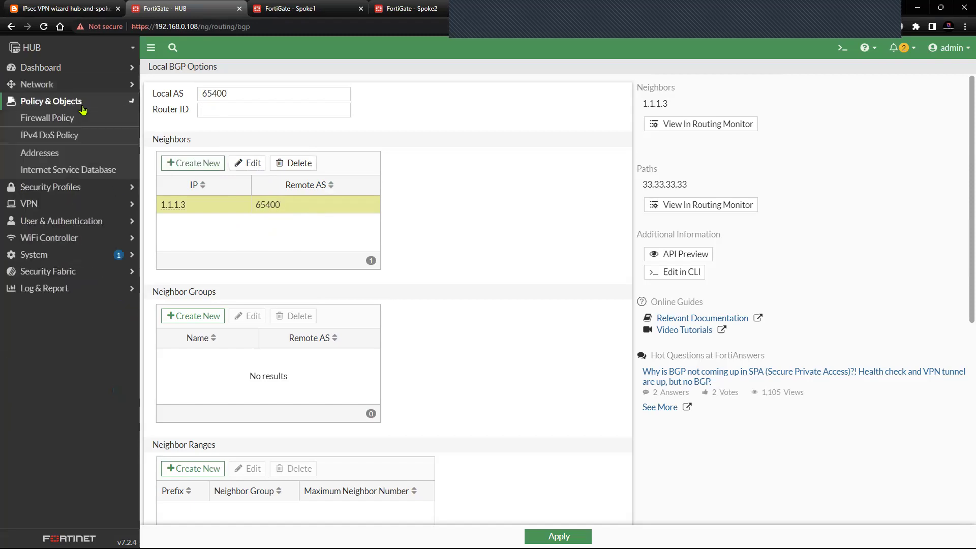
left_click(77, 126)
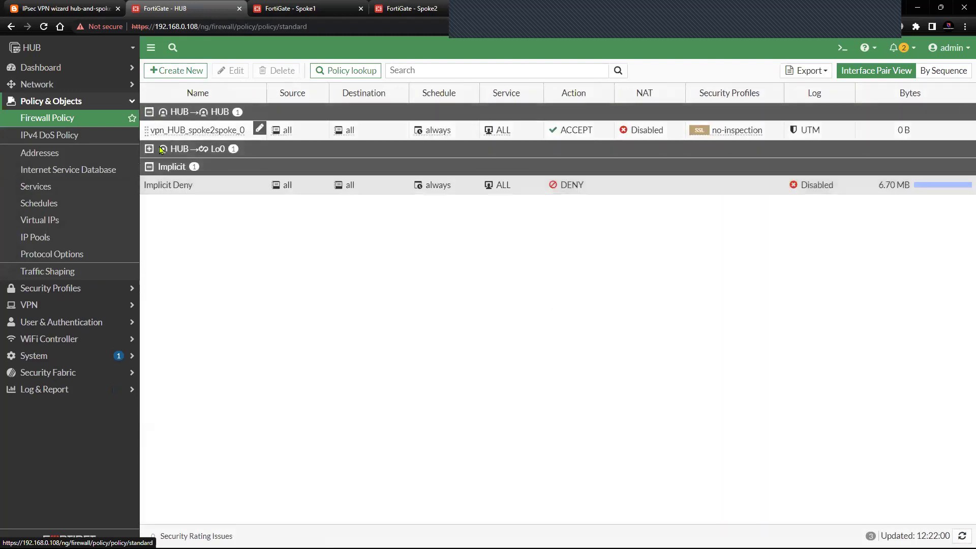
left_click(149, 149)
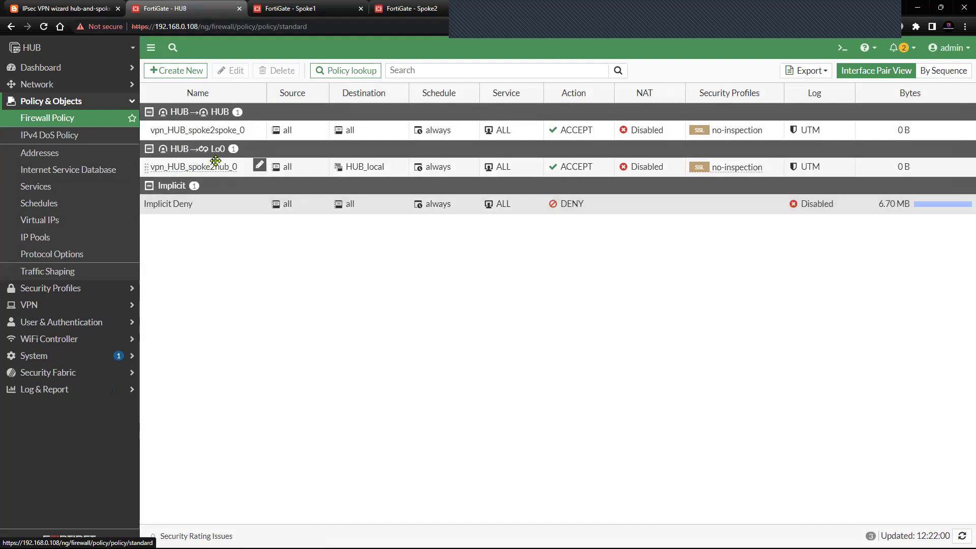
mouse_move(192, 169)
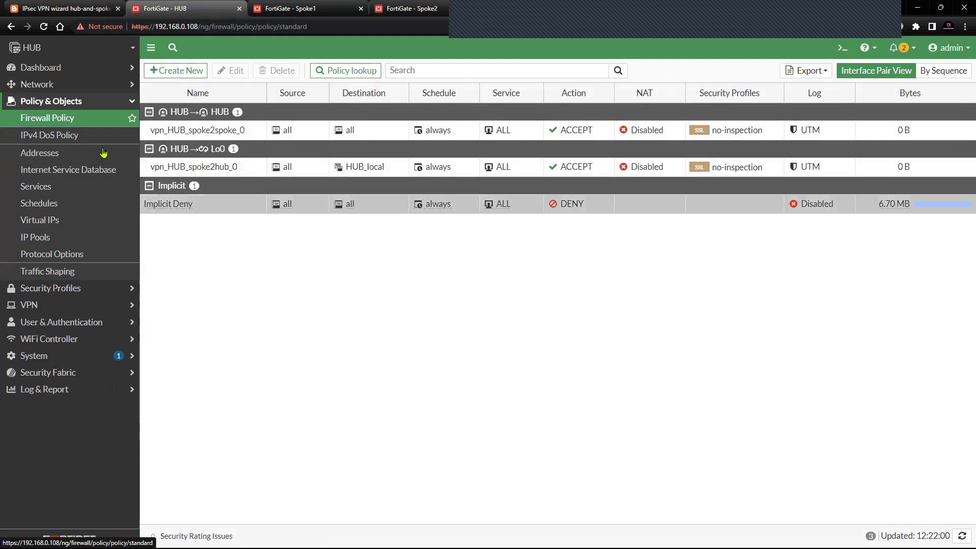
left_click(115, 104)
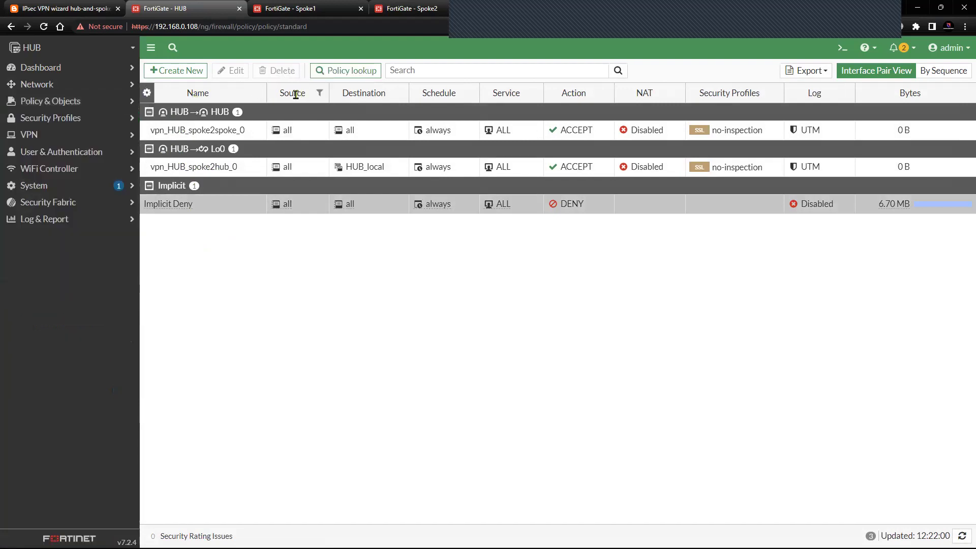
left_click(310, 11)
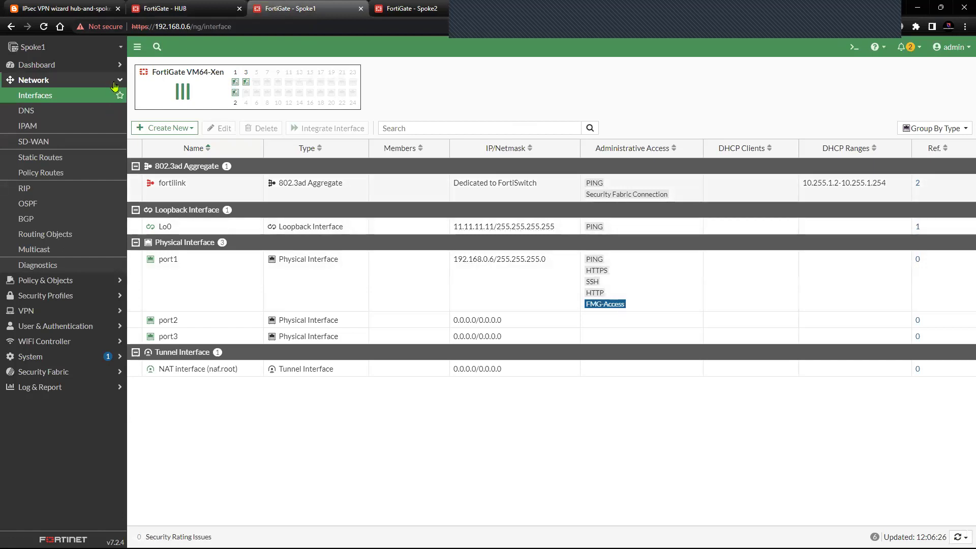
- Open the IPsec VPN wizard on the Spoke1 firewall
left_click(195, 9)
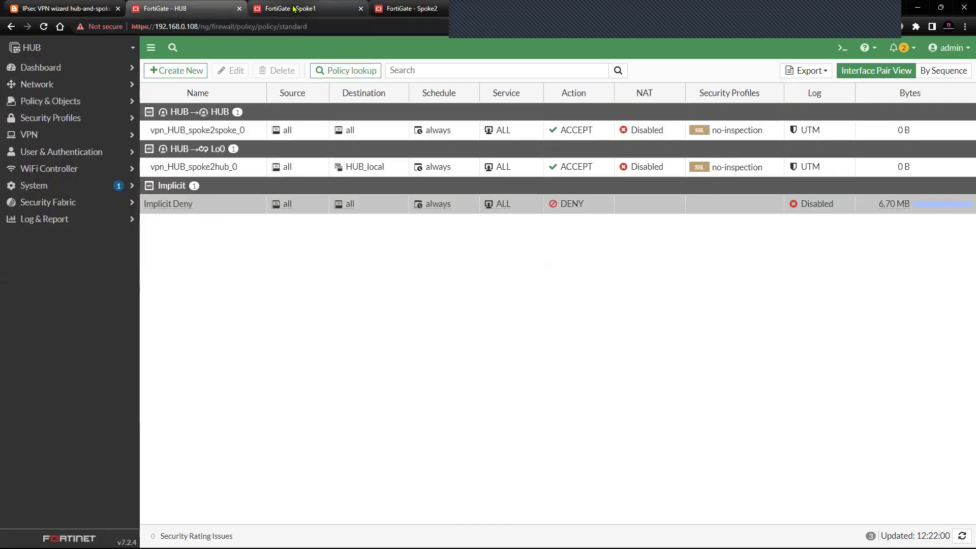
left_click(293, 8)
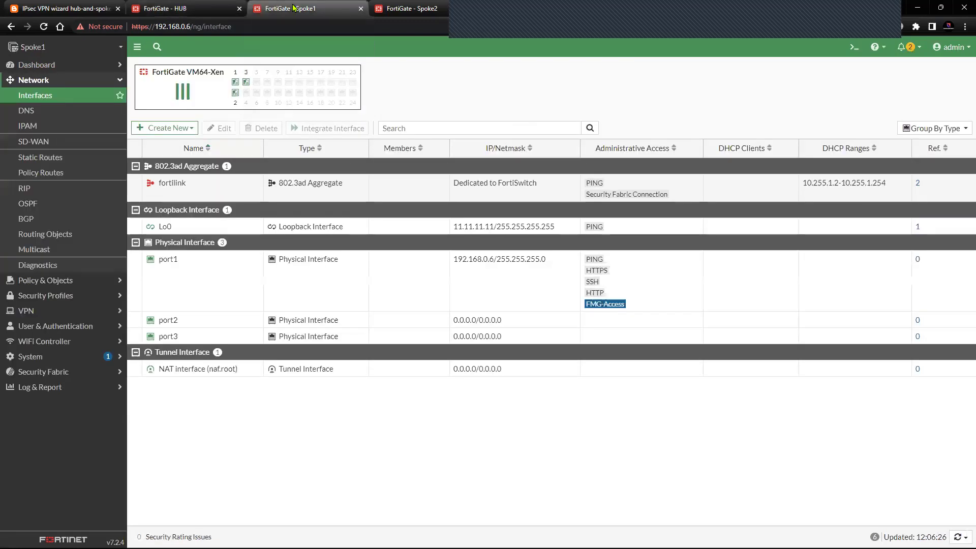
left_click(86, 83)
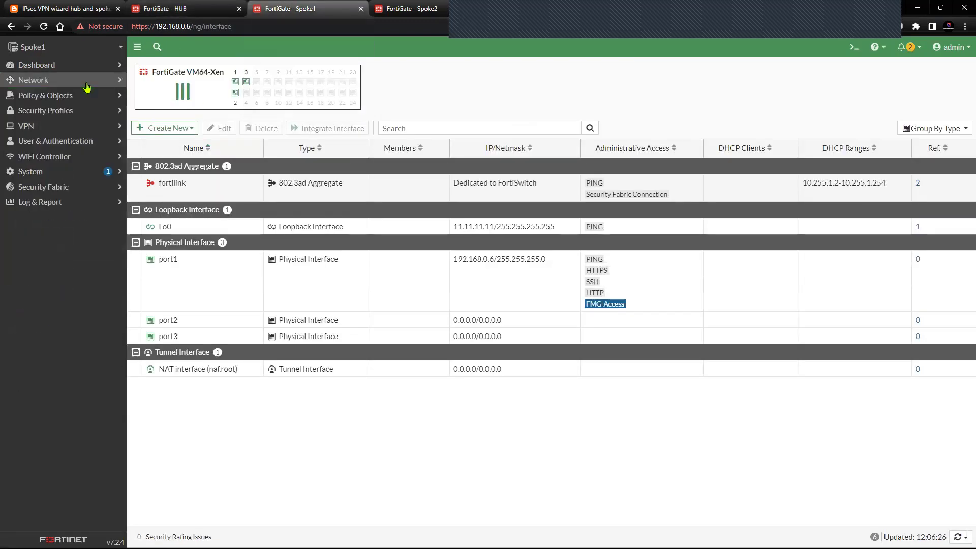
left_click(72, 126)
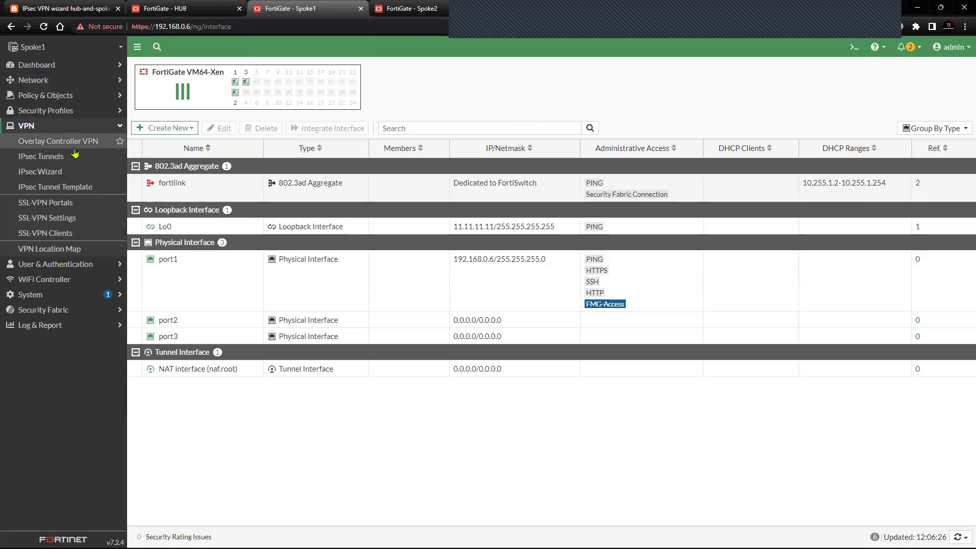
left_click(123, 170)
- Name the VPN spoke1 with the Hub-and-Spoke template and Spoke role
left_click(231, 102)
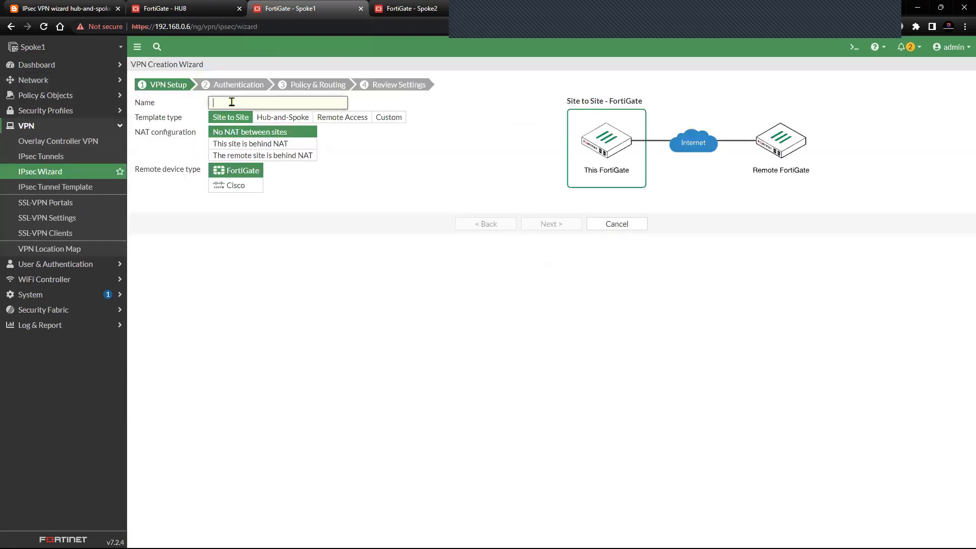
type("s")
left_click(267, 120)
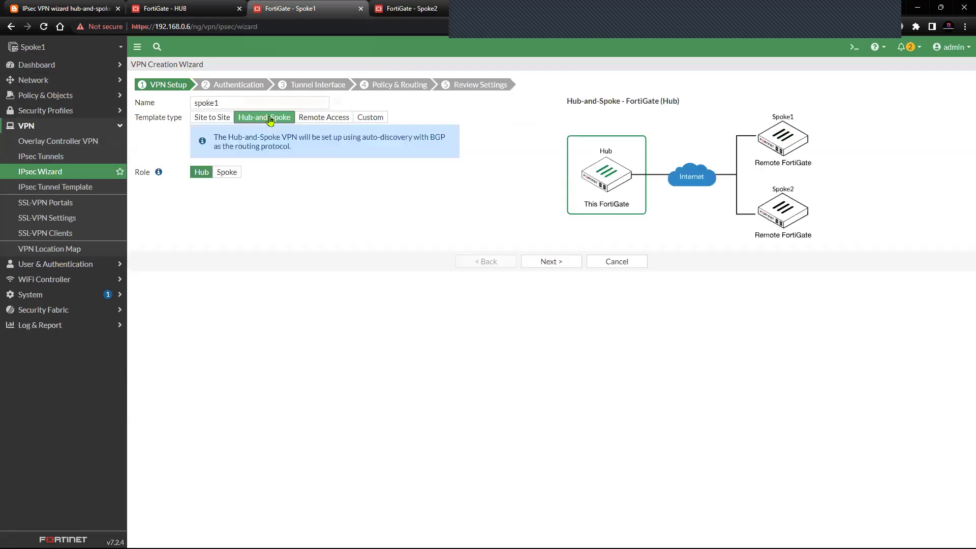
left_click(227, 173)
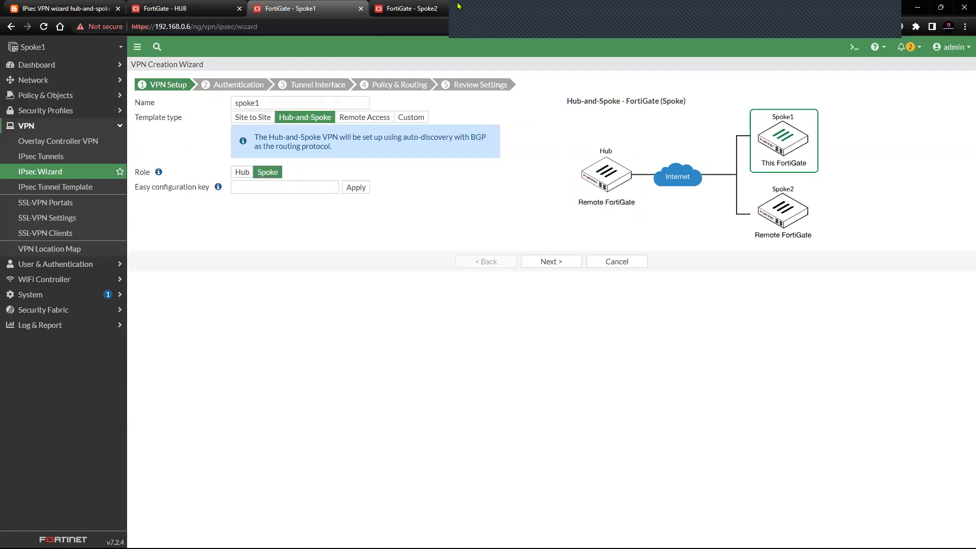
left_click(168, 8)
left_click(77, 134)
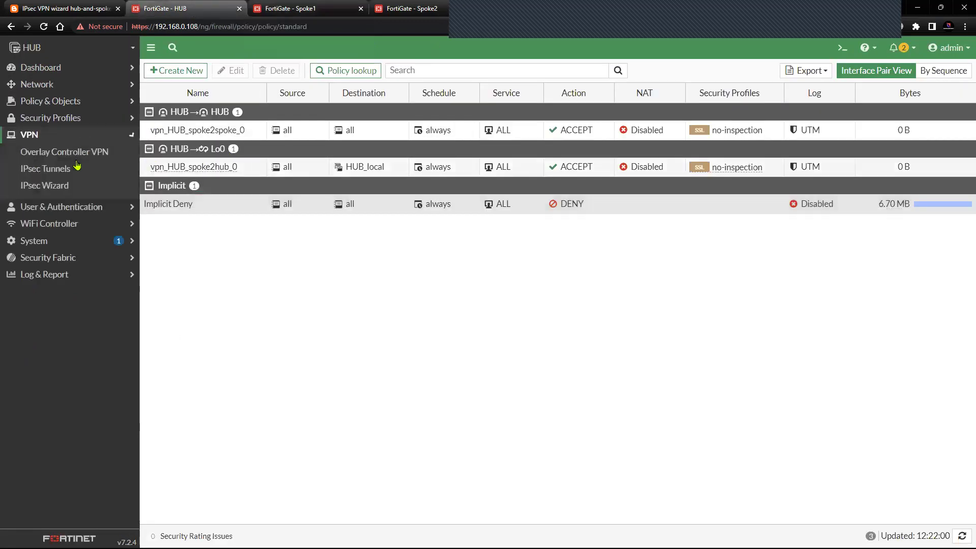
- Copy the spoke easy configuration key from the HUB tunnel's settings
left_click(69, 172)
left_click(220, 131)
left_click(235, 70)
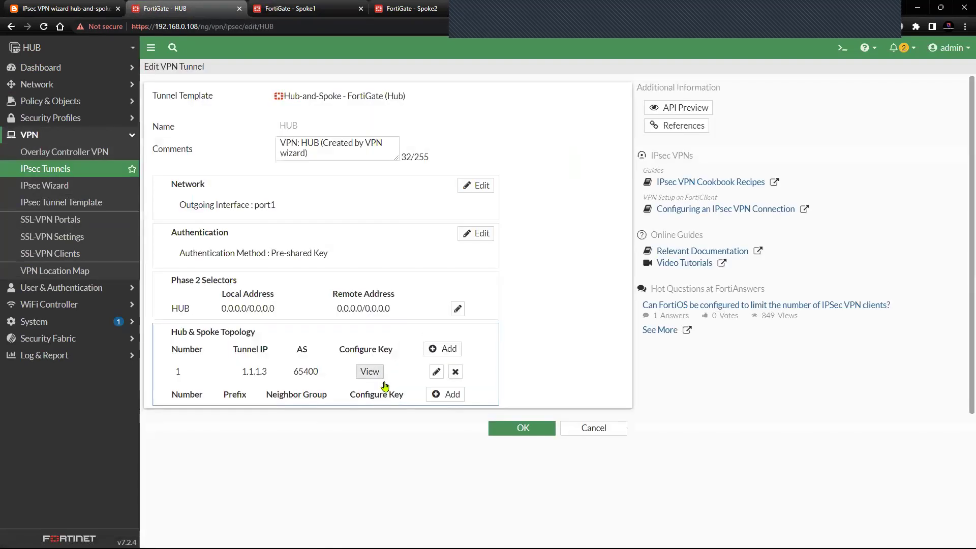
left_click(370, 371)
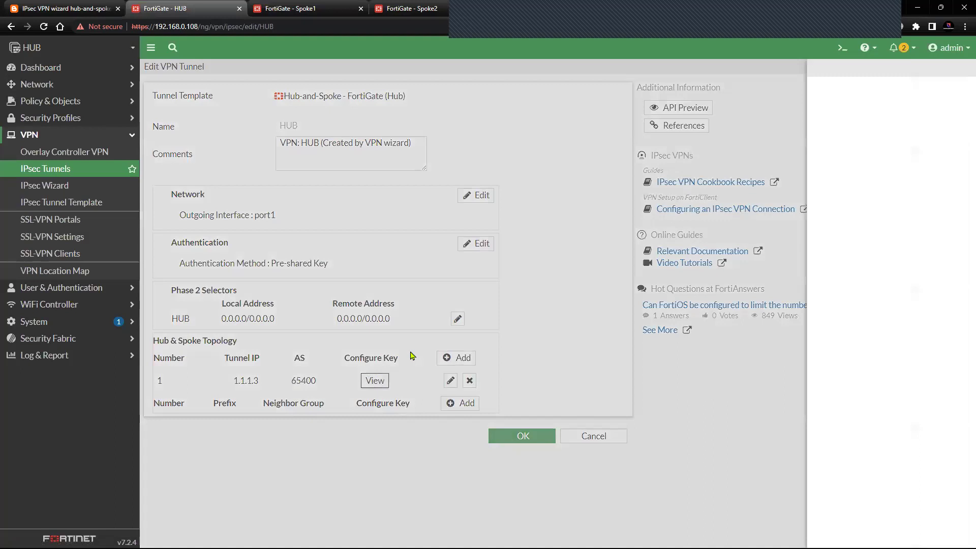
left_click(630, 192)
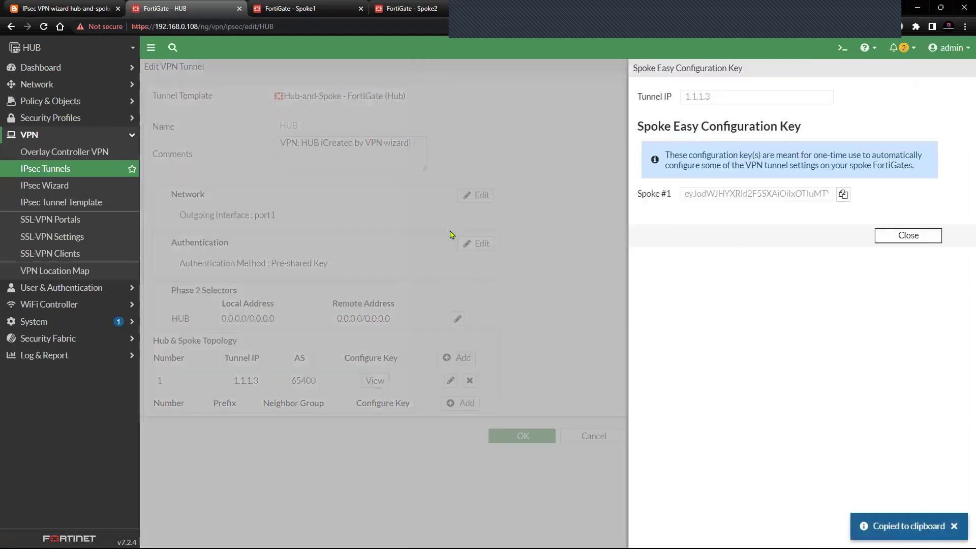
left_click(450, 235)
- Paste and apply the key in Spoke1's wizard, then continue to Authentication
left_click(290, 8)
left_click(263, 187)
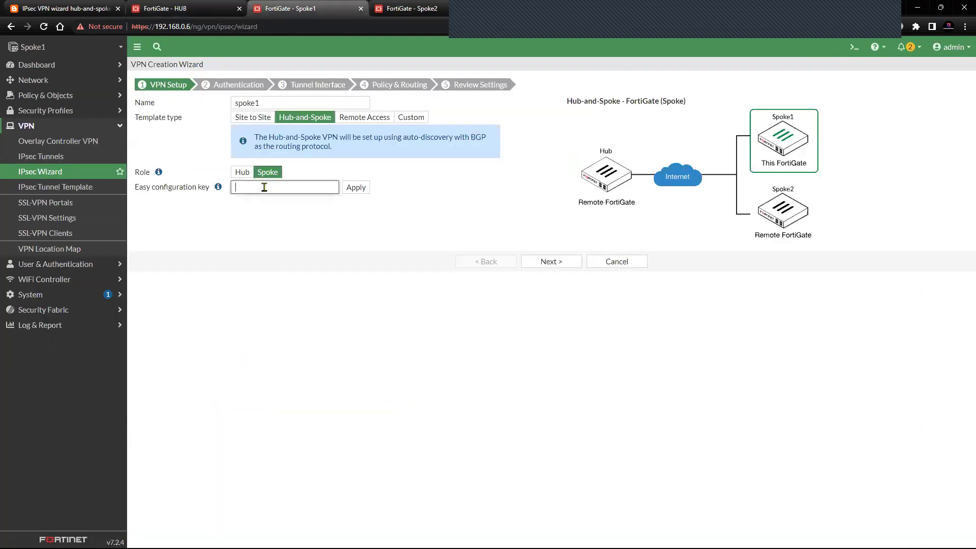
right_click(264, 187)
left_click(296, 271)
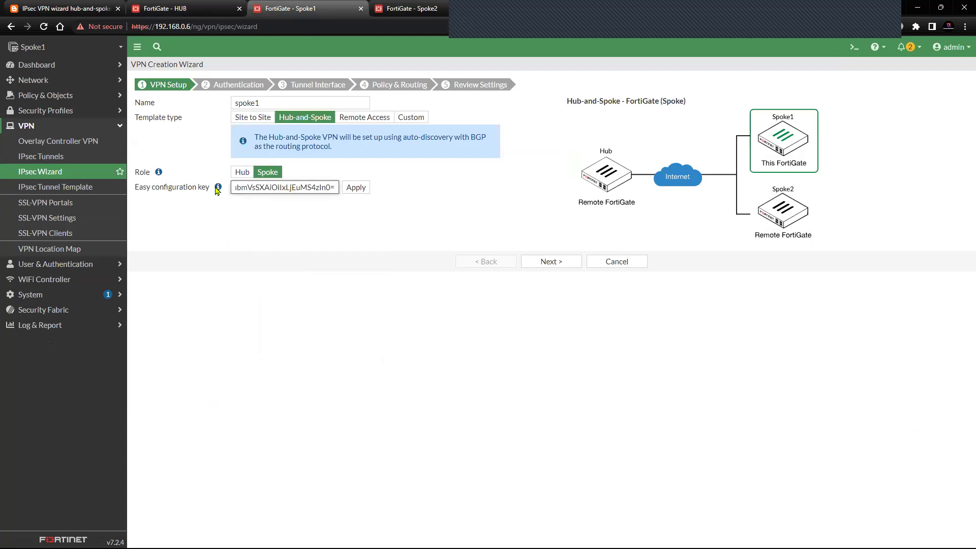
mouse_move(218, 189)
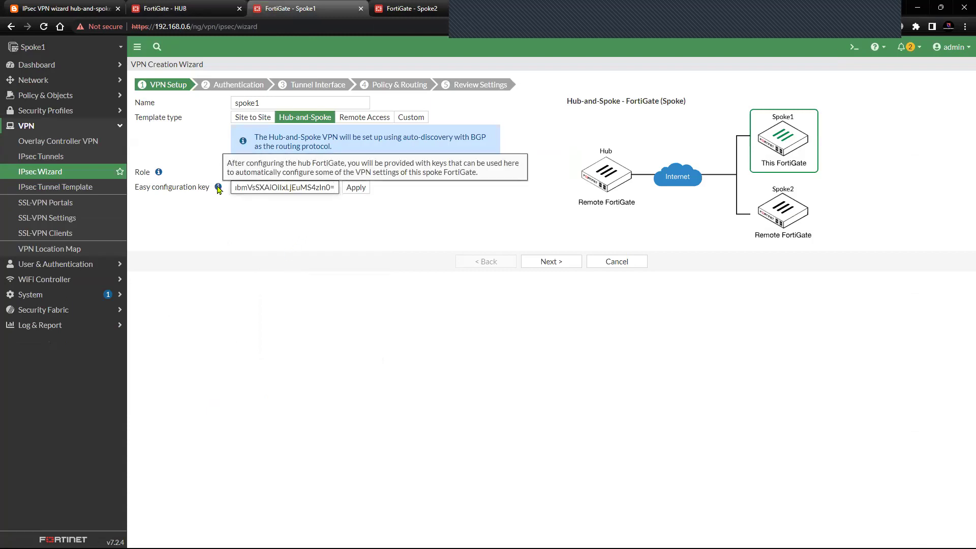
left_click(356, 188)
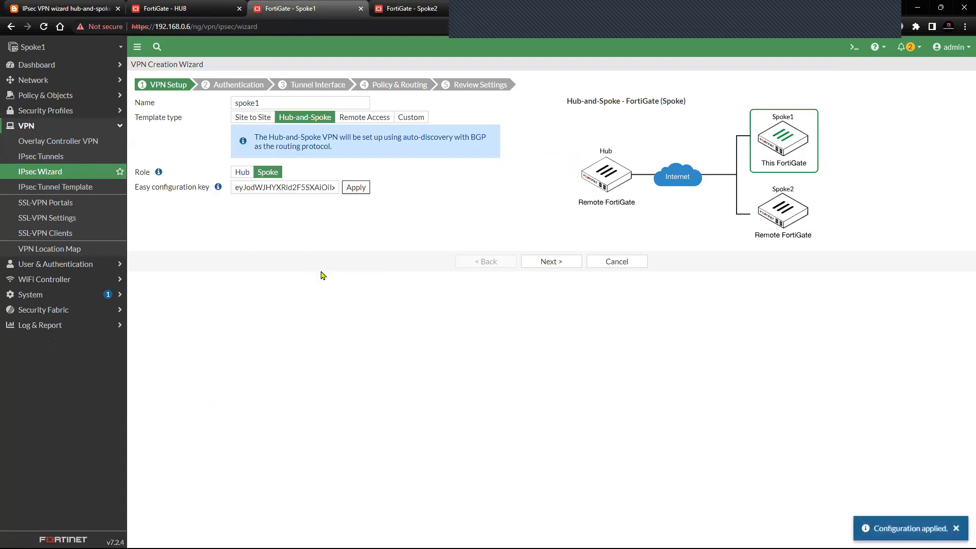
left_click(552, 262)
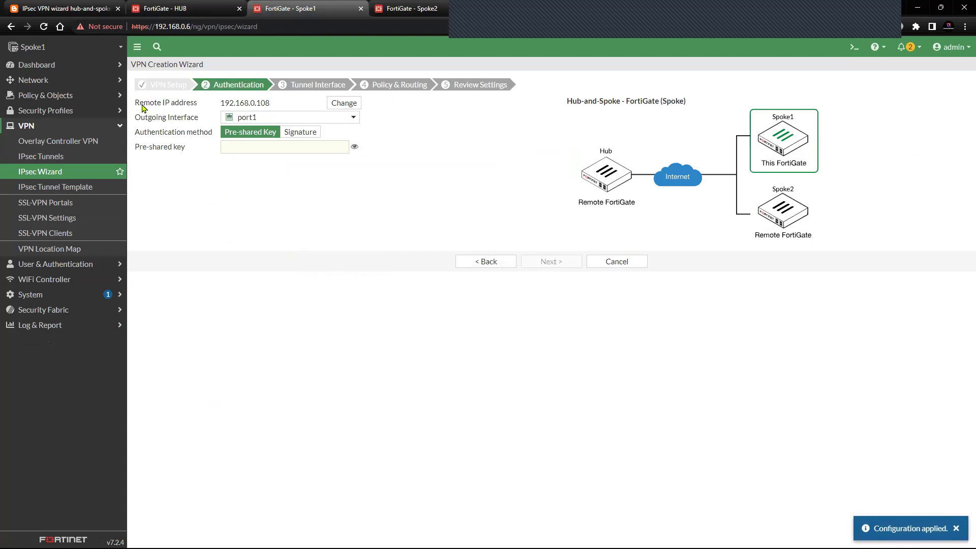
- Verify the remote IP 192.168.0.108 and outgoing interface against the hub-and-spoke diagram
left_click_drag(136, 105, 199, 106)
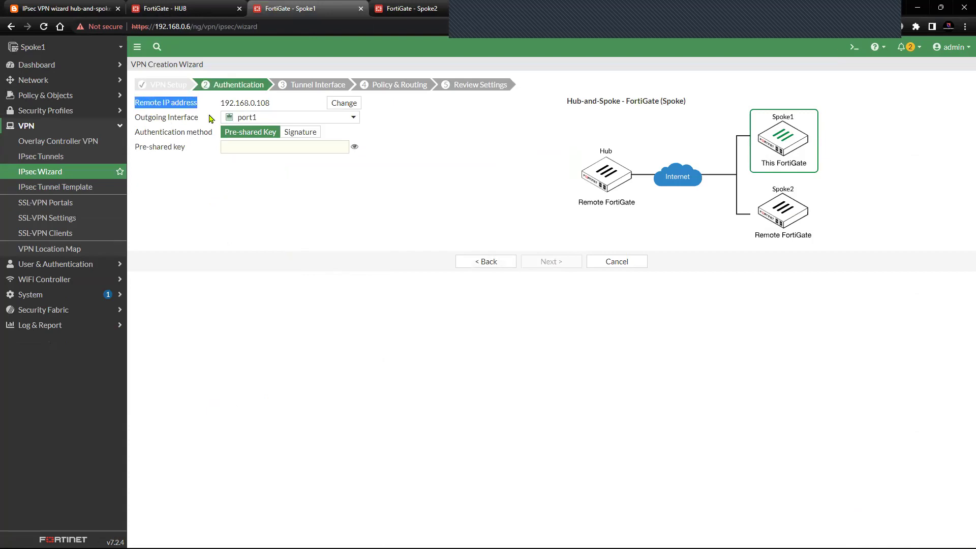
left_click_drag(272, 109, 138, 105)
left_click(196, 105)
left_click(193, 169)
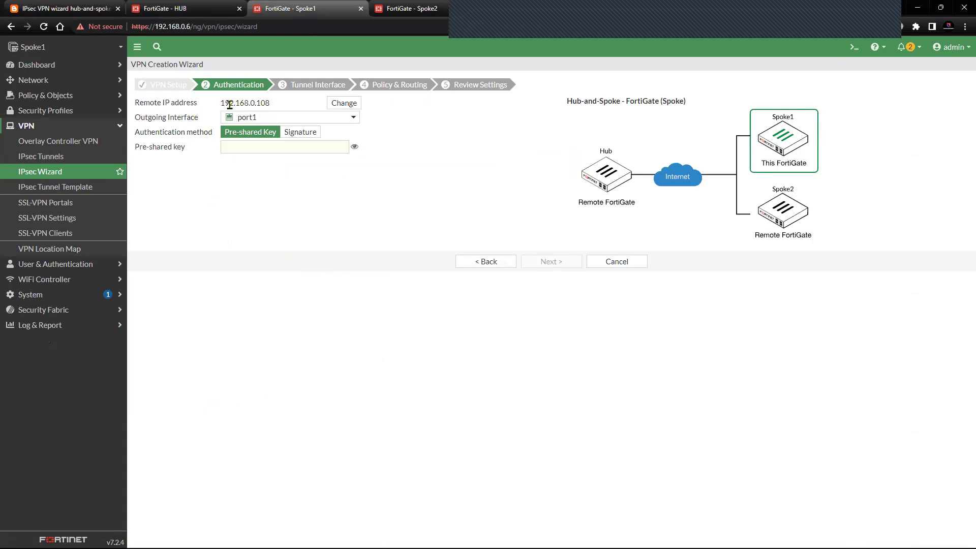
left_click_drag(275, 105, 218, 105)
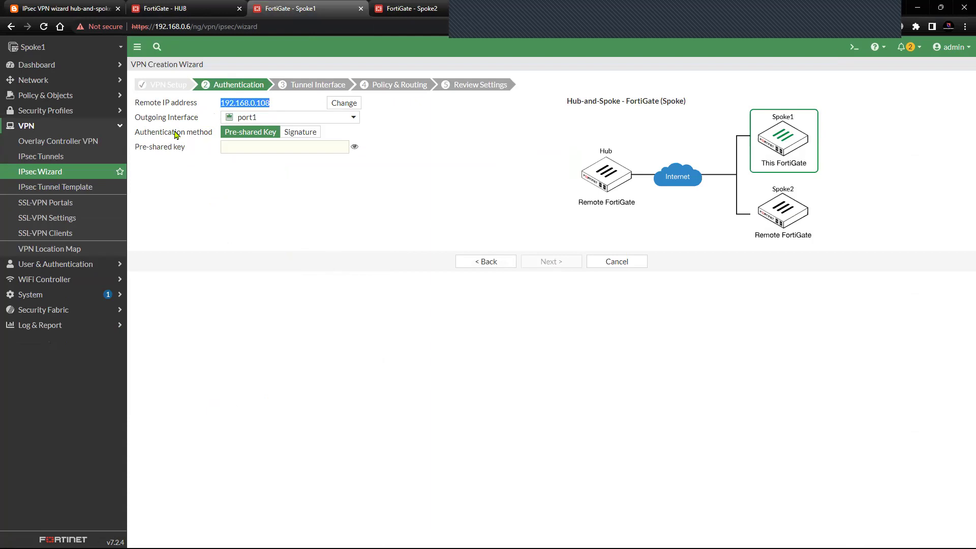
left_click_drag(137, 119, 200, 120)
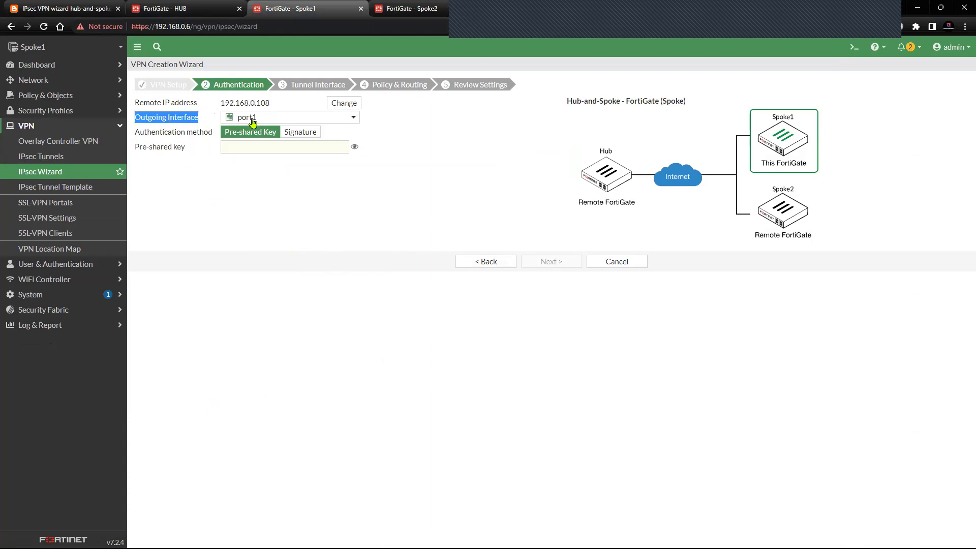
left_click(50, 8)
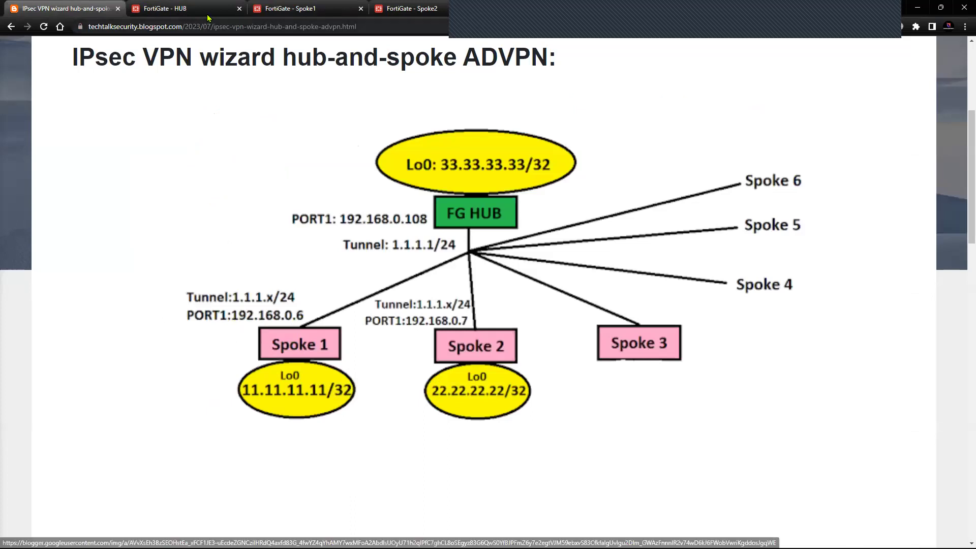
left_click(183, 8)
left_click(261, 9)
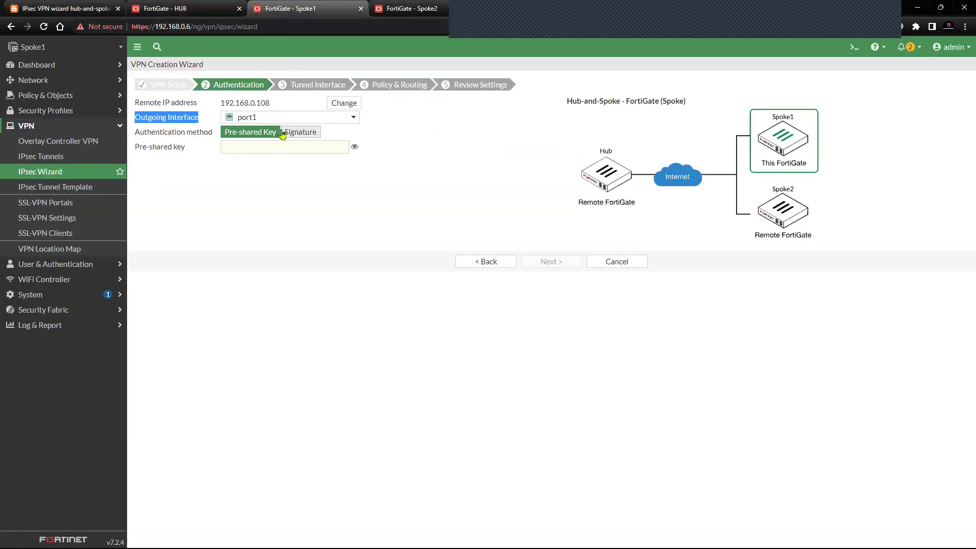
- Enter the pre-shared key and continue to the Tunnel Interface step
left_click(233, 147)
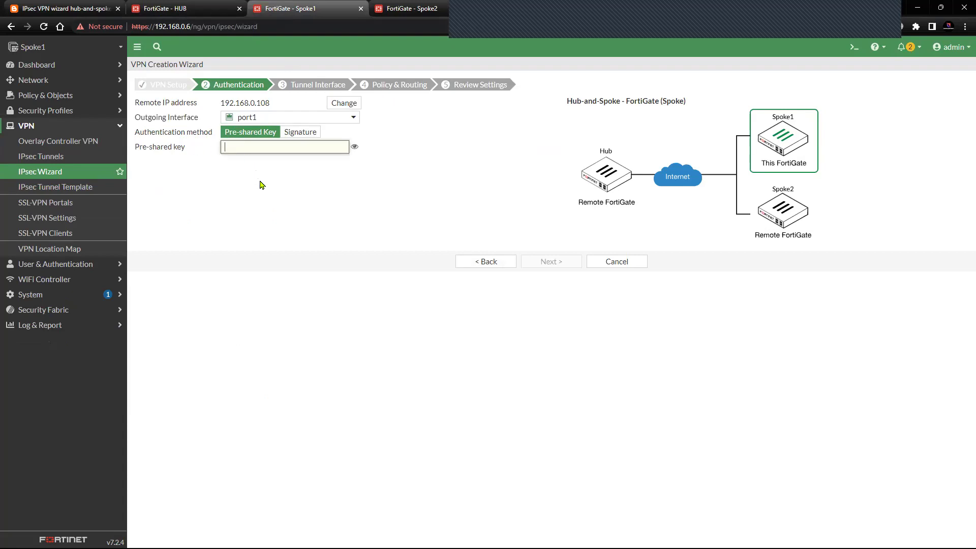
type("fortinet")
left_click(354, 147)
left_click(556, 264)
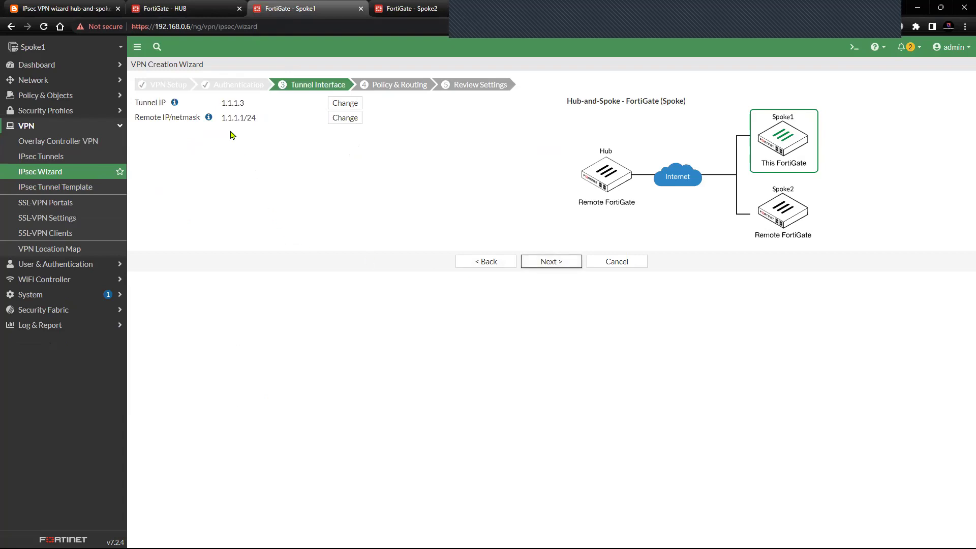
- Review tunnel IP 1.1.1.3 and remote IP/netmask 1.1.1.1/24, then move to Policy & Routing
left_click_drag(167, 107, 135, 106)
left_click(238, 149)
left_click_drag(222, 103, 250, 107)
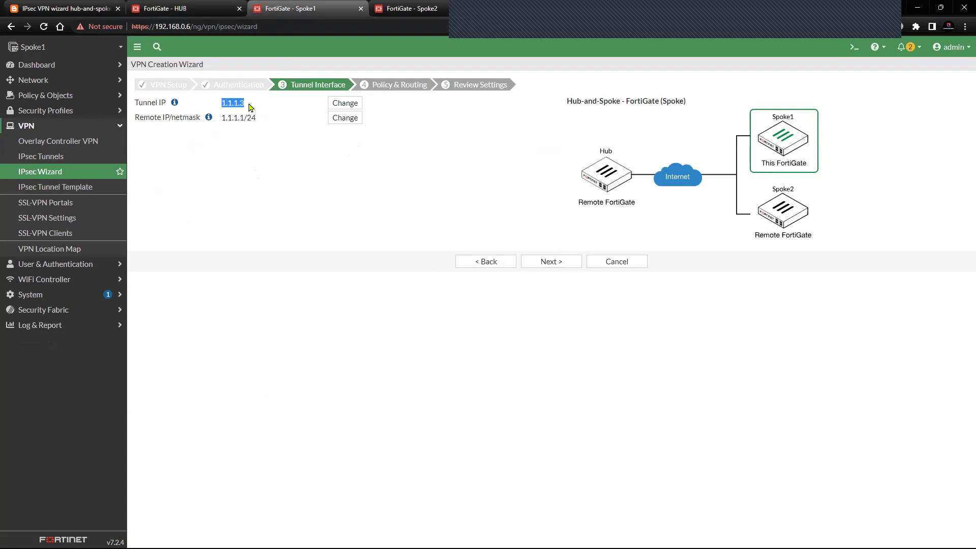
left_click(225, 106)
left_click(243, 151)
left_click_drag(221, 104, 252, 107)
left_click(261, 168)
left_click_drag(222, 122, 261, 120)
left_click(270, 126)
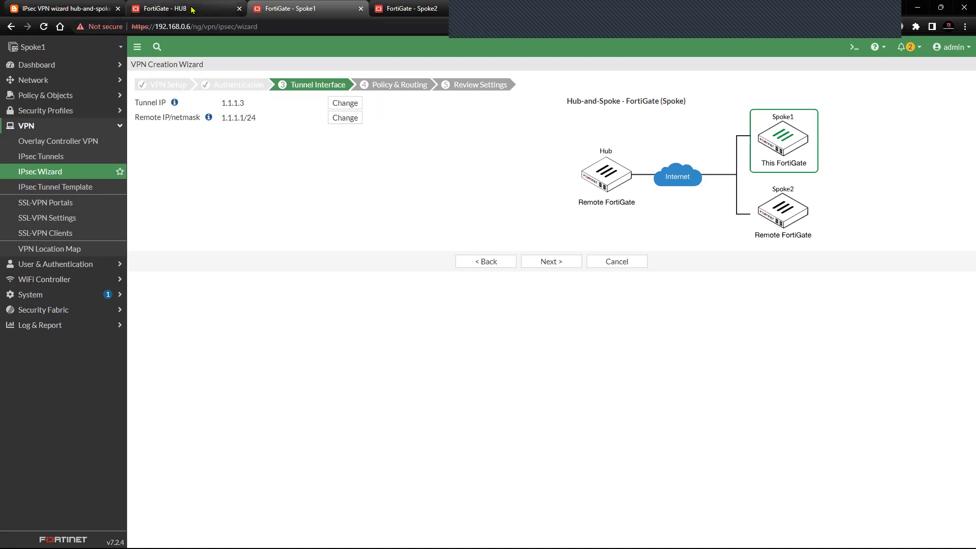
left_click(547, 265)
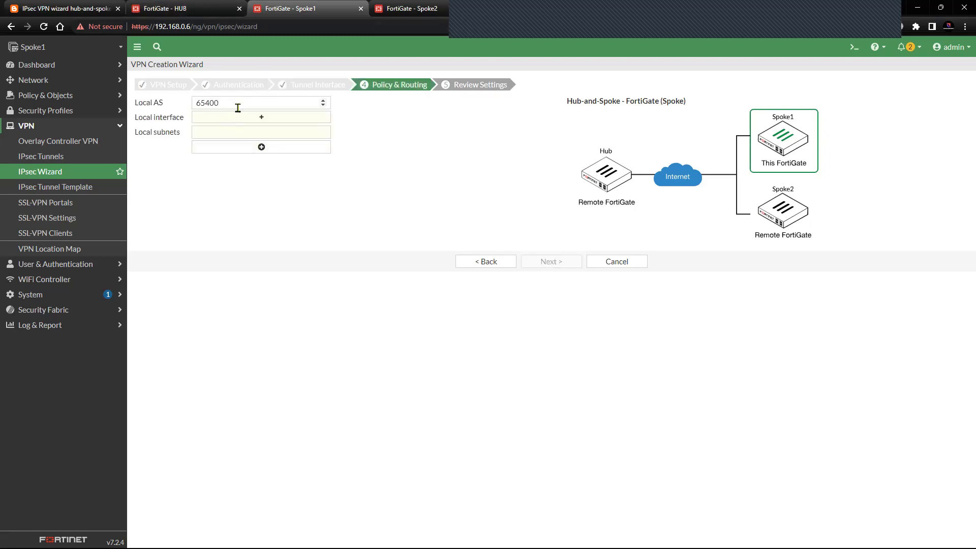
- Confirm Spoke1's Local AS 65400 matches the HUB's BGP Local AS
left_click_drag(170, 107, 135, 104)
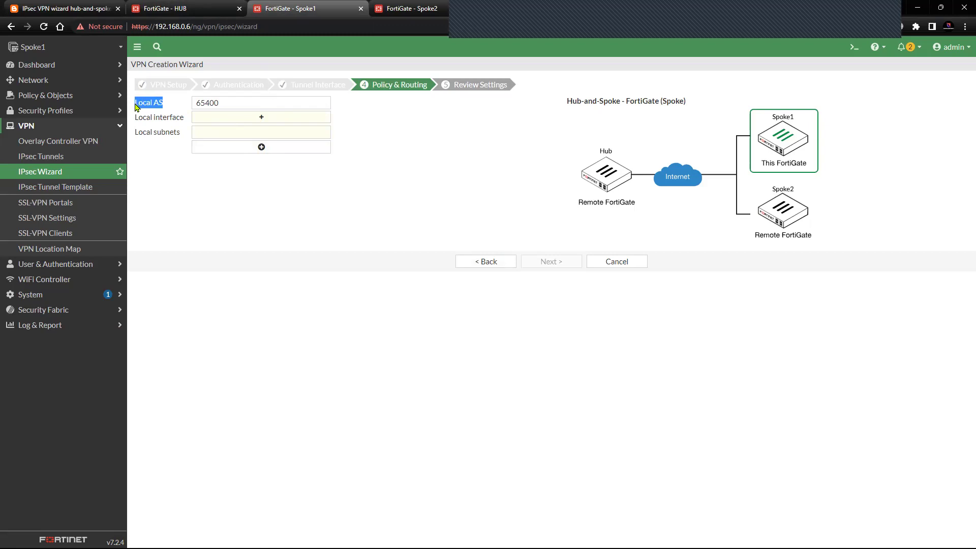
double_click(195, 104)
left_click(237, 209)
left_click(167, 8)
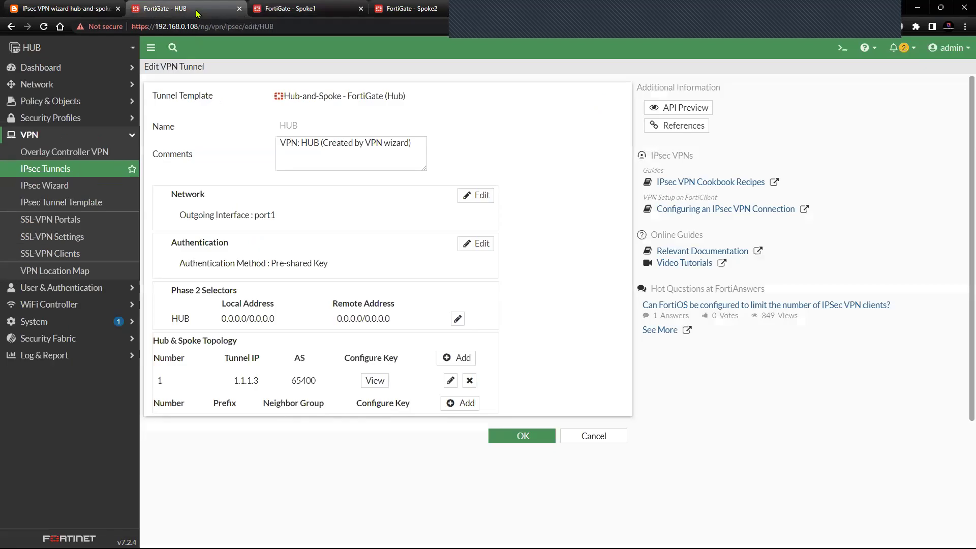
left_click(75, 90)
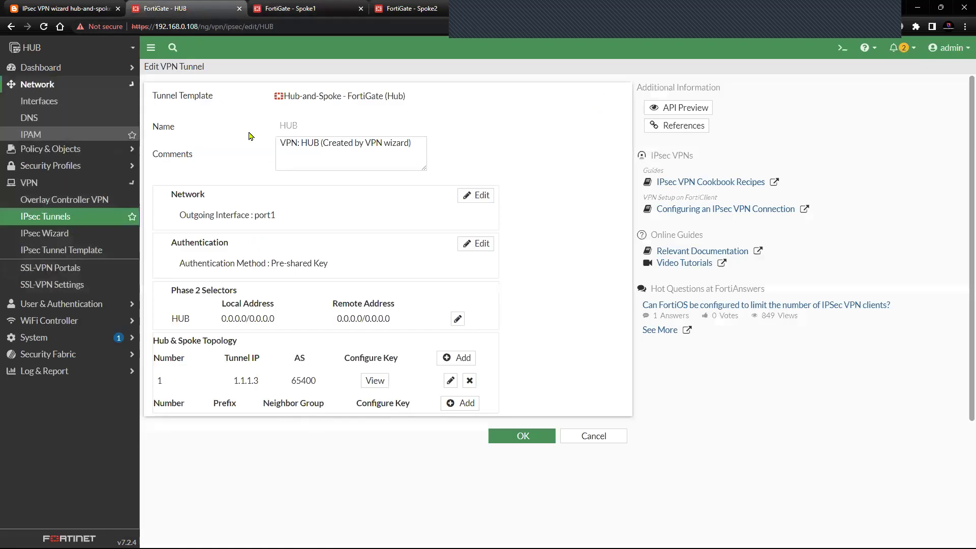
double_click(233, 95)
left_click(487, 213)
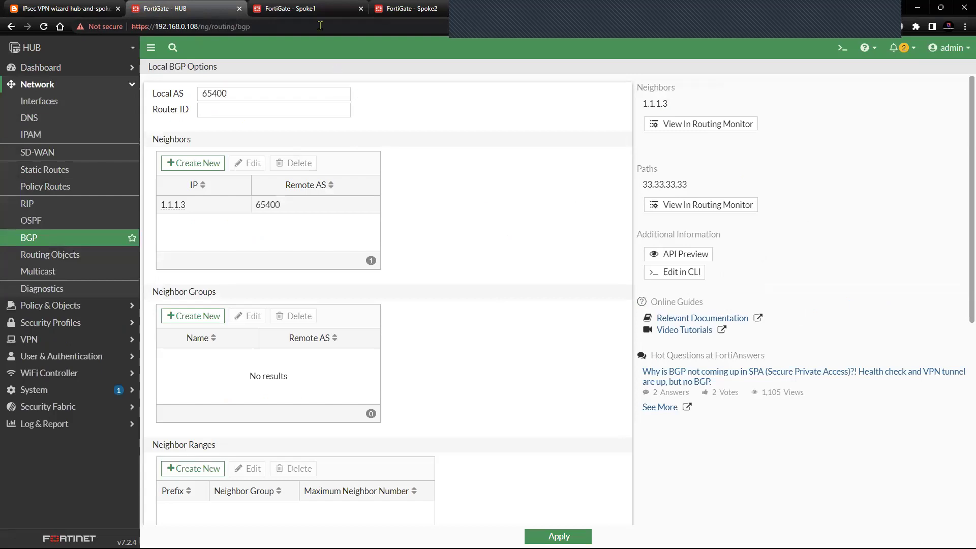
left_click(315, 14)
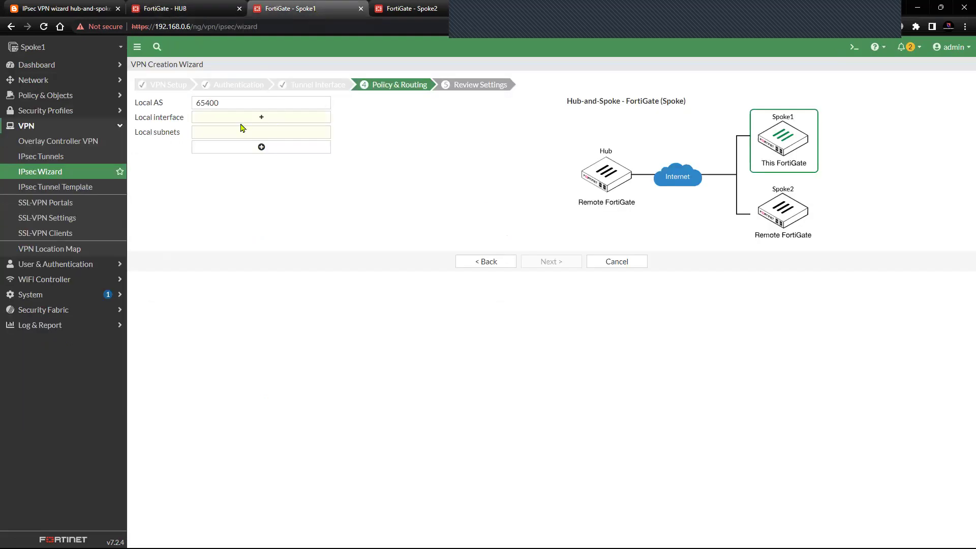
- Set the local interface to Lo0 (subnet 11.11.11.11/32) and go to the review step
left_click(258, 118)
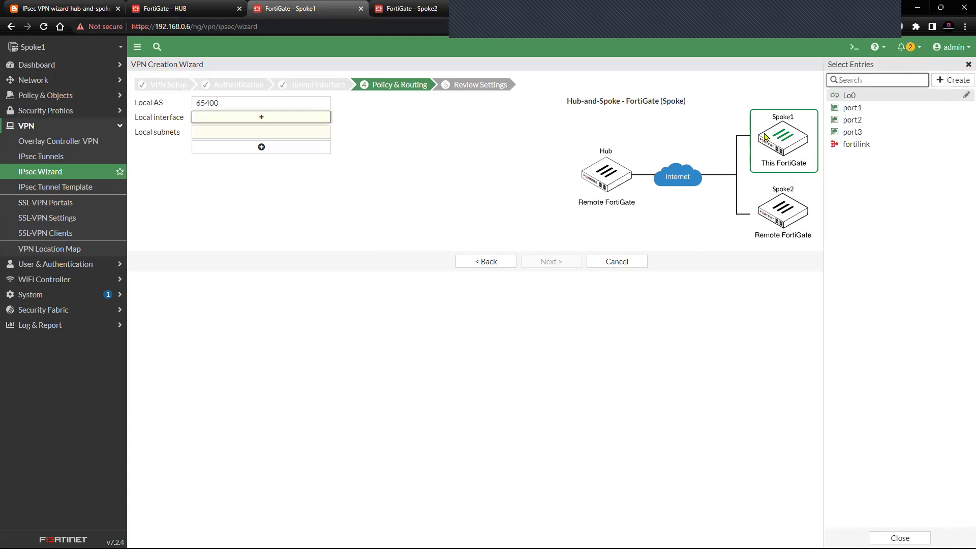
mouse_move(848, 100)
left_click(881, 97)
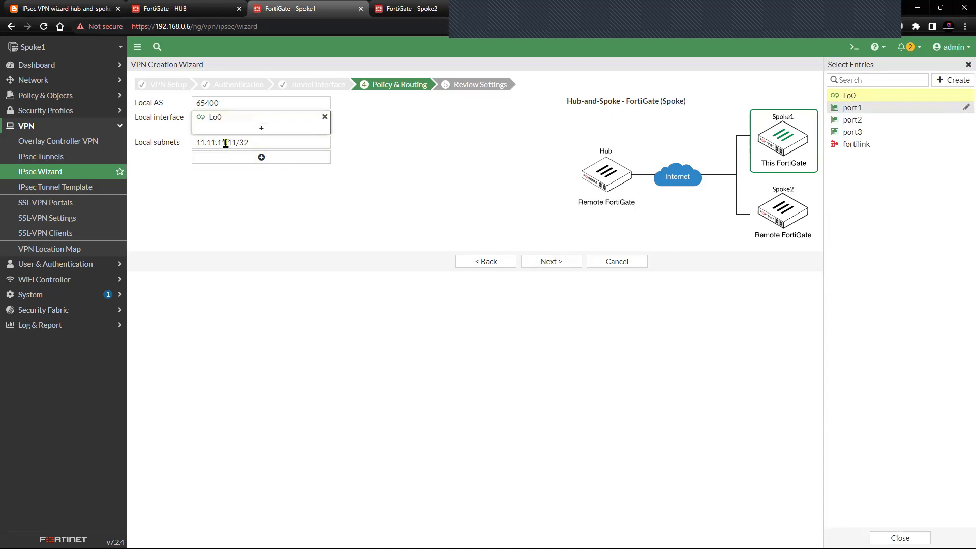
left_click(305, 203)
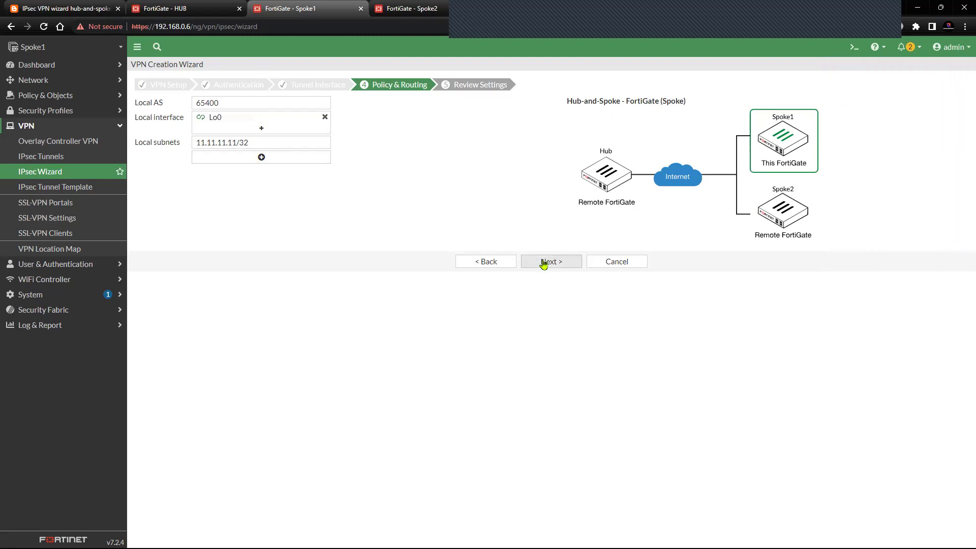
left_click(544, 261)
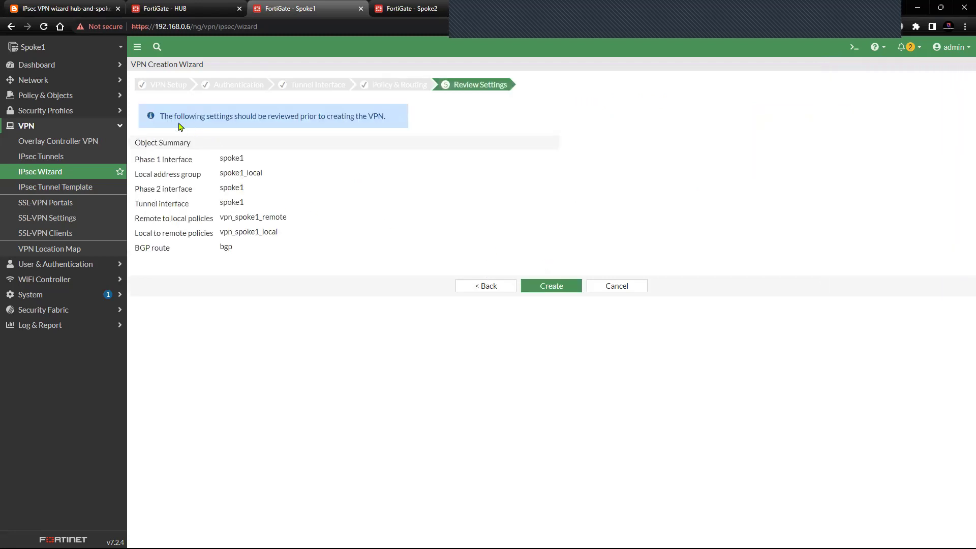
- Review the spoke1 object summary, create the VPN, and confirm tunnel spoke1 on port1 is Up
left_click_drag(163, 117, 386, 119)
left_click(412, 180)
left_click_drag(220, 157, 300, 255)
left_click(275, 267)
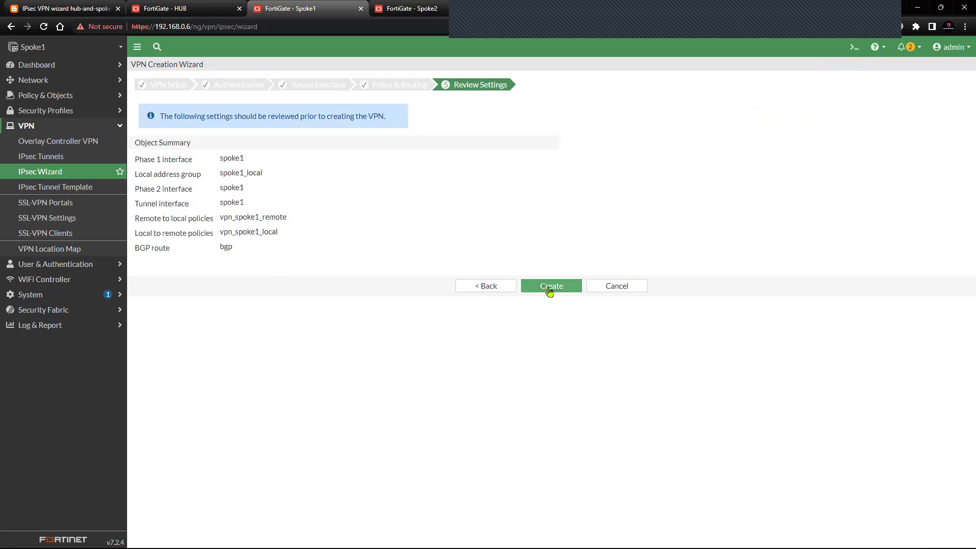
left_click(547, 288)
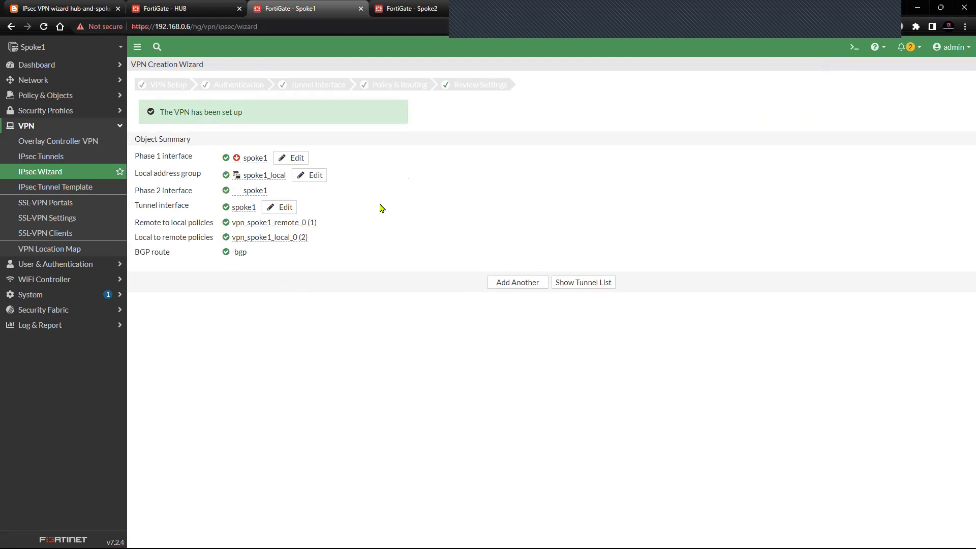
left_click(596, 290)
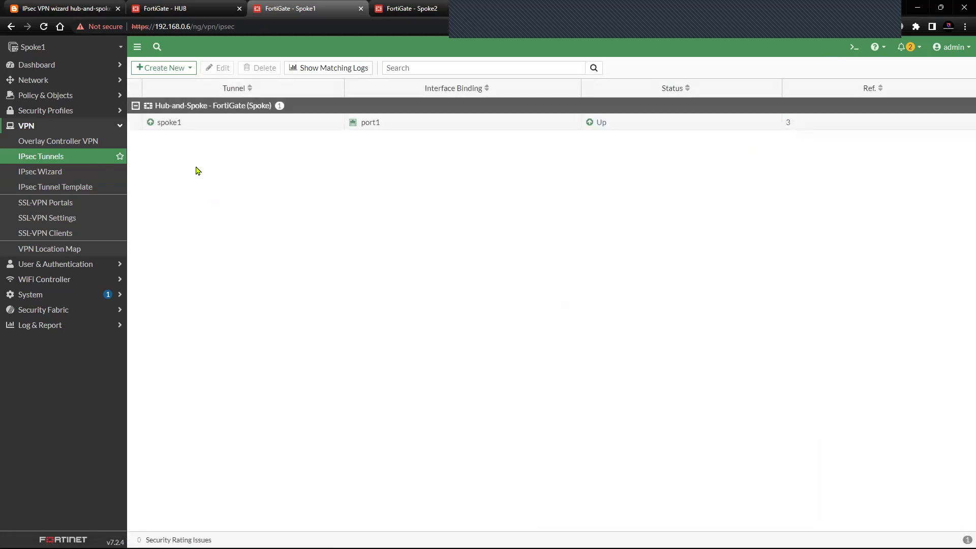
- Compare the HUB's IPsec tunnel list (HUB tunnel, 1 dialup) with Spoke1's spoke1 tunnel status
mouse_move(152, 126)
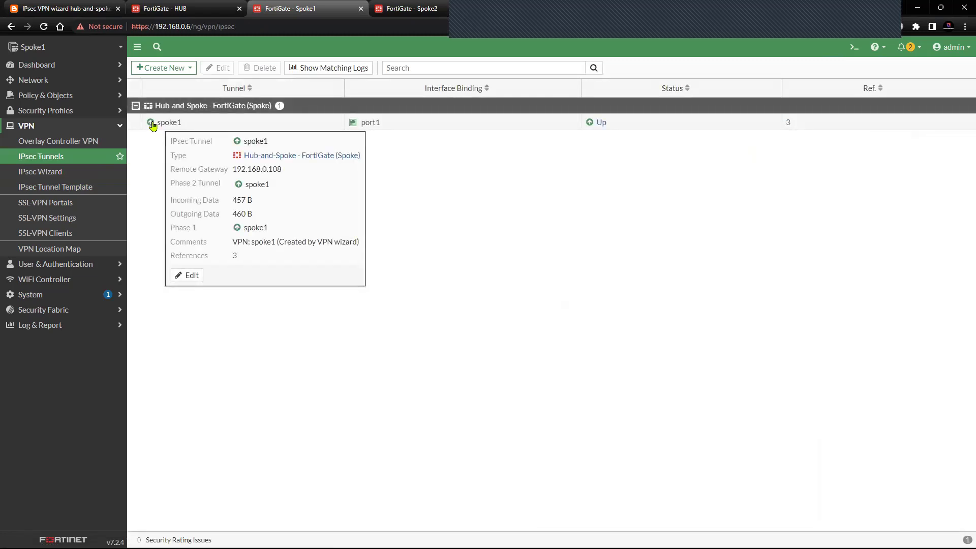
left_click(168, 8)
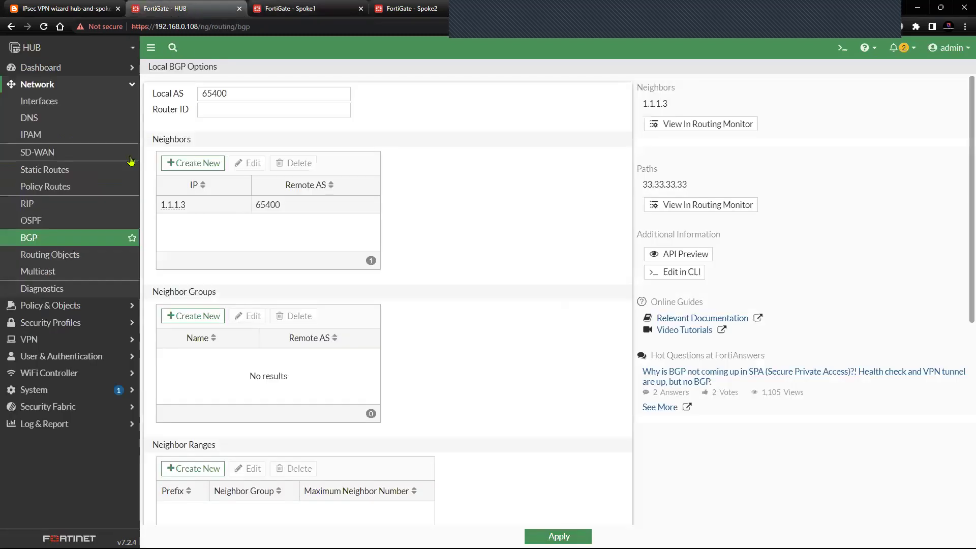
left_click(69, 87)
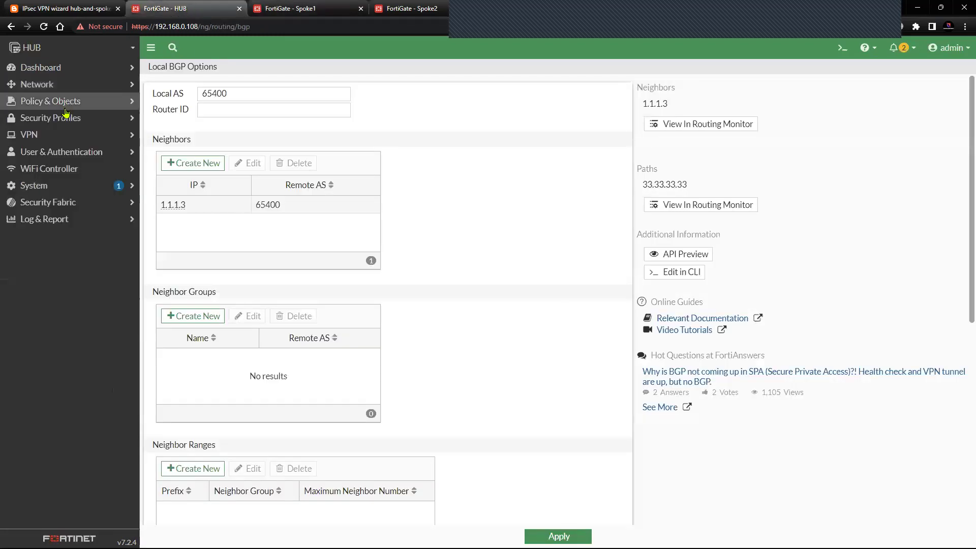
left_click(62, 134)
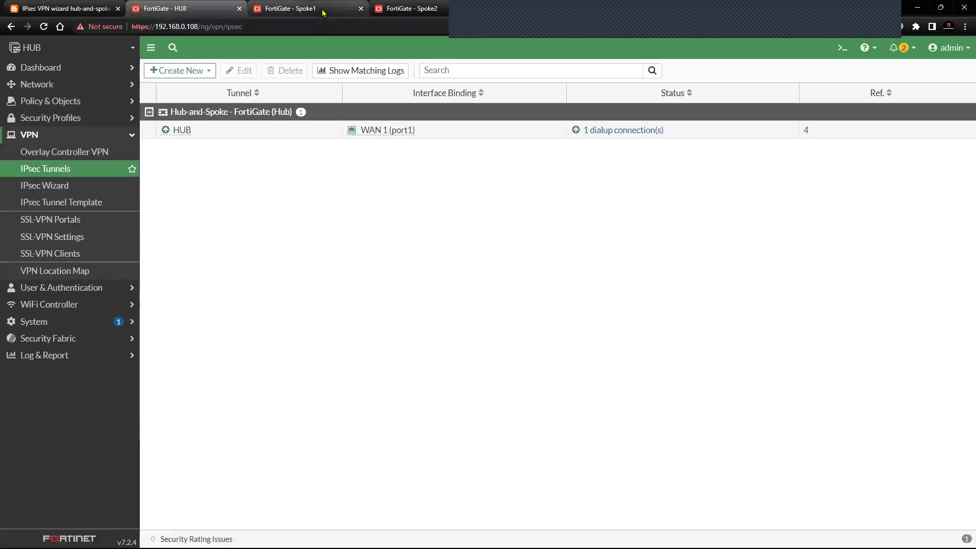
mouse_move(323, 12)
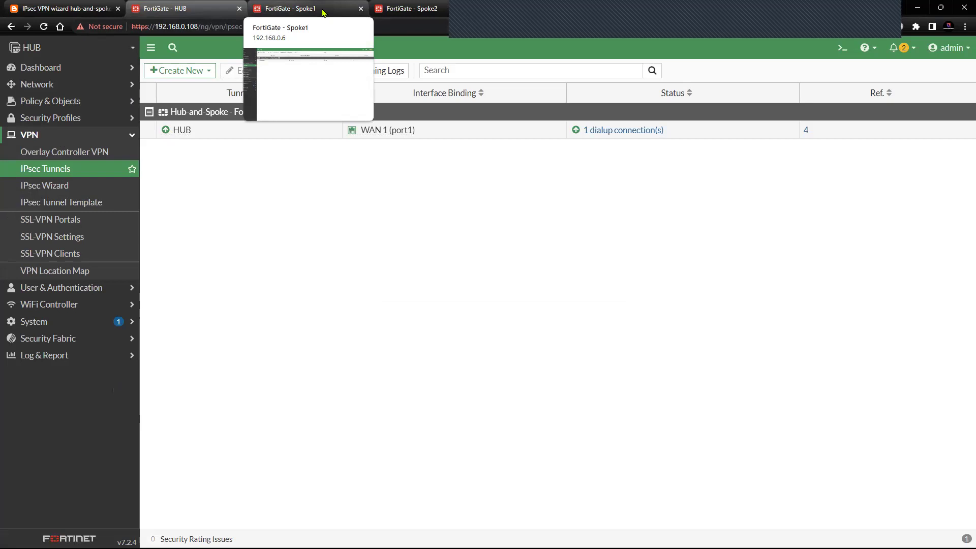
left_click(324, 13)
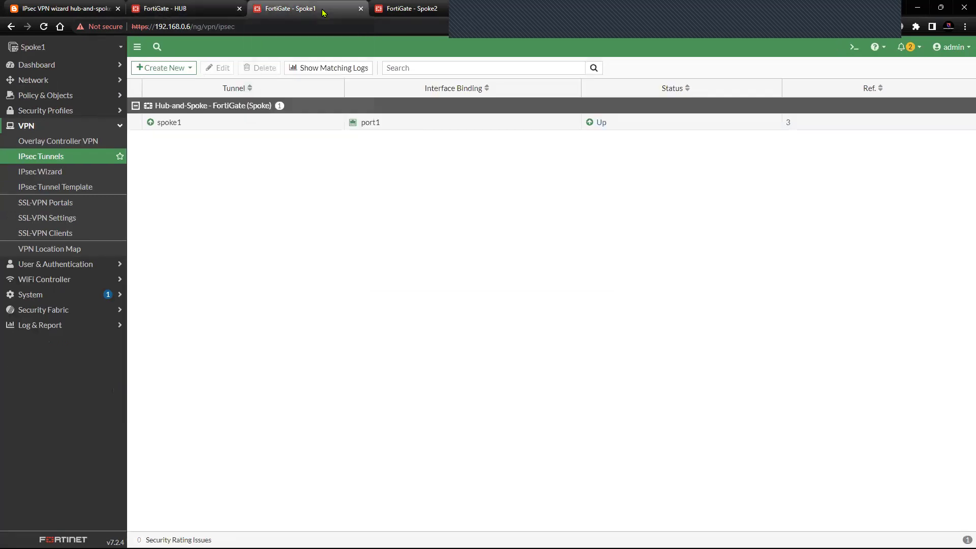
left_click(202, 9)
- Run 'get vpn ike gateway spoke1' in Spoke1's CLI console
left_click(295, 8)
left_click(183, 8)
left_click(295, 8)
key("Return")
key("Return")
key("Return")
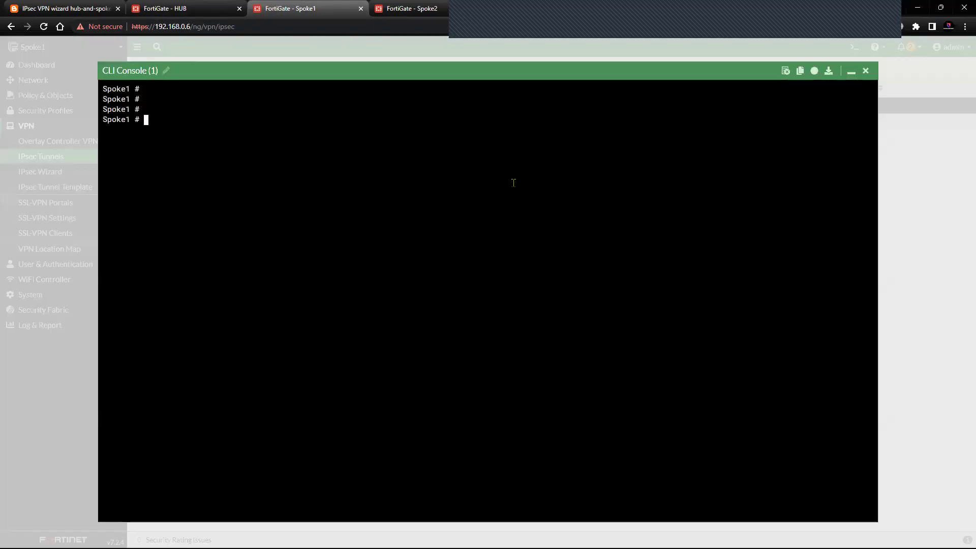
type("get vpn ike gateway")
key("question")
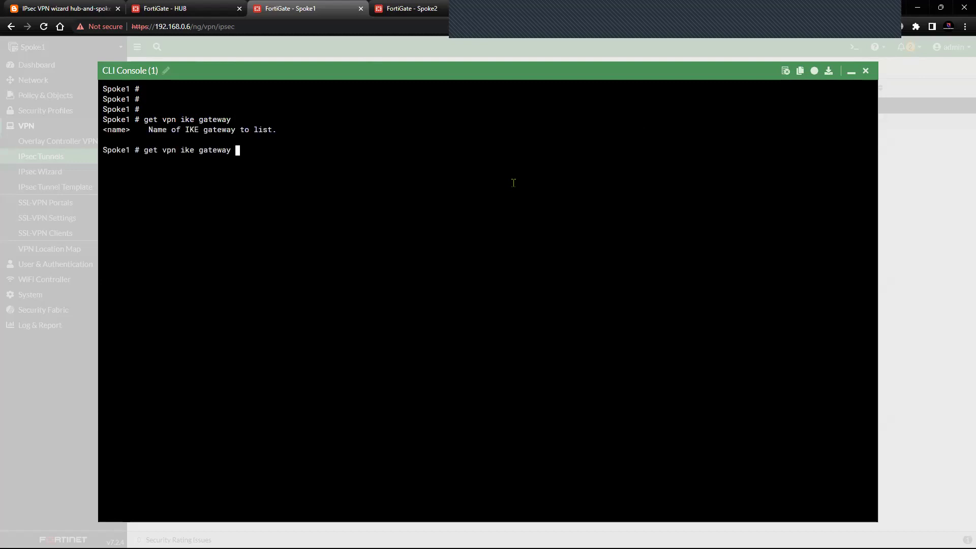
type("spoke1")
key("Return")
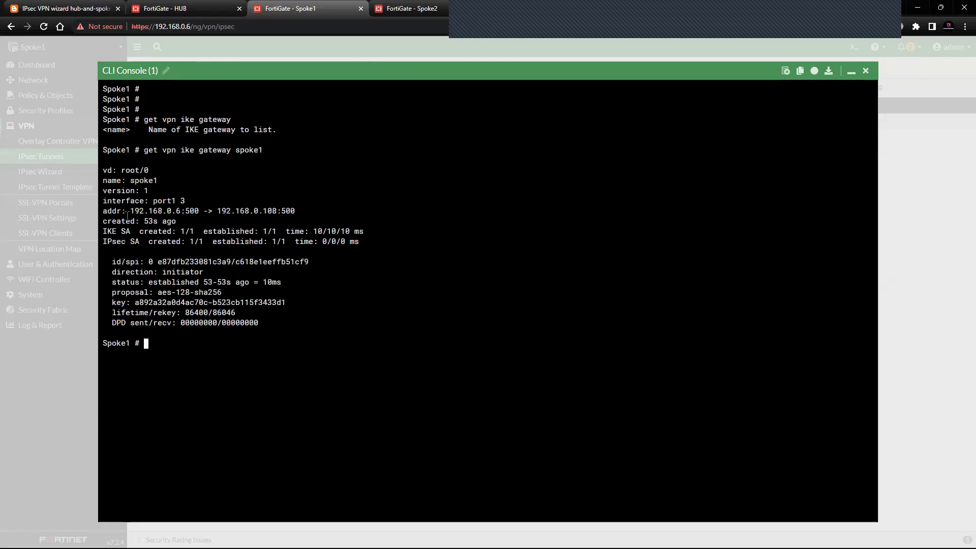
- Review the output: IKE and IPsec SAs established to 192.168.0.108 using aes-128-sha256
left_click_drag(103, 212, 196, 212)
left_click(182, 216)
left_click_drag(131, 212, 302, 211)
left_click_drag(135, 212, 207, 212)
left_click_drag(103, 231, 320, 314)
left_click(150, 272)
left_click_drag(162, 272, 203, 272)
left_click_drag(112, 282, 198, 282)
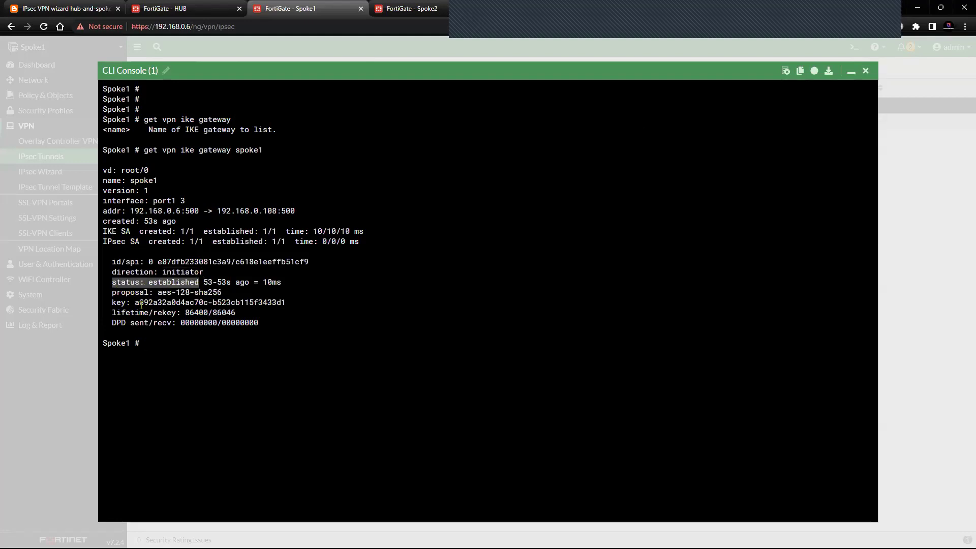
left_click_drag(113, 293, 284, 320)
left_click(227, 346)
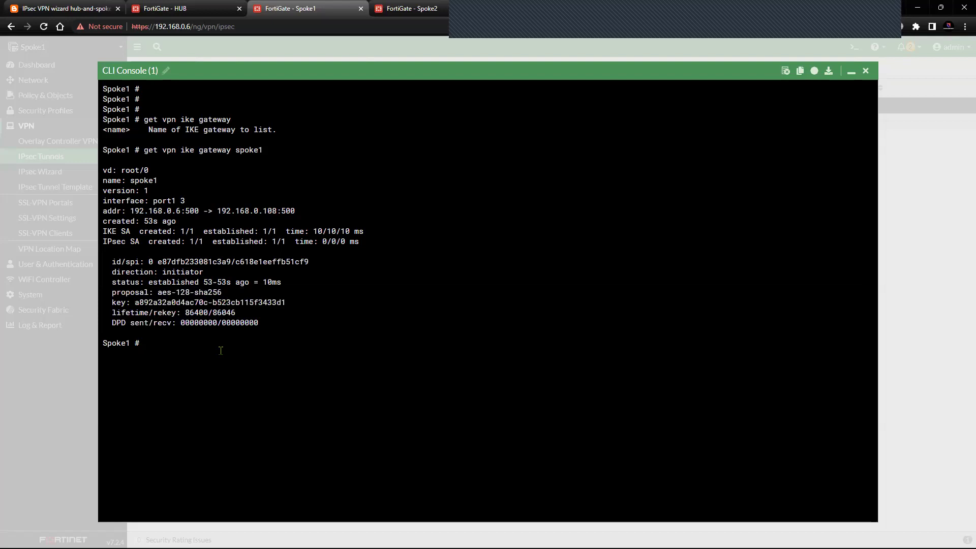
key("Return")
key("Return")
- Edit the recalled command into 'get vpn ipsec tunnel name spoke1' and run it
key("Up")
key("BackSpace")
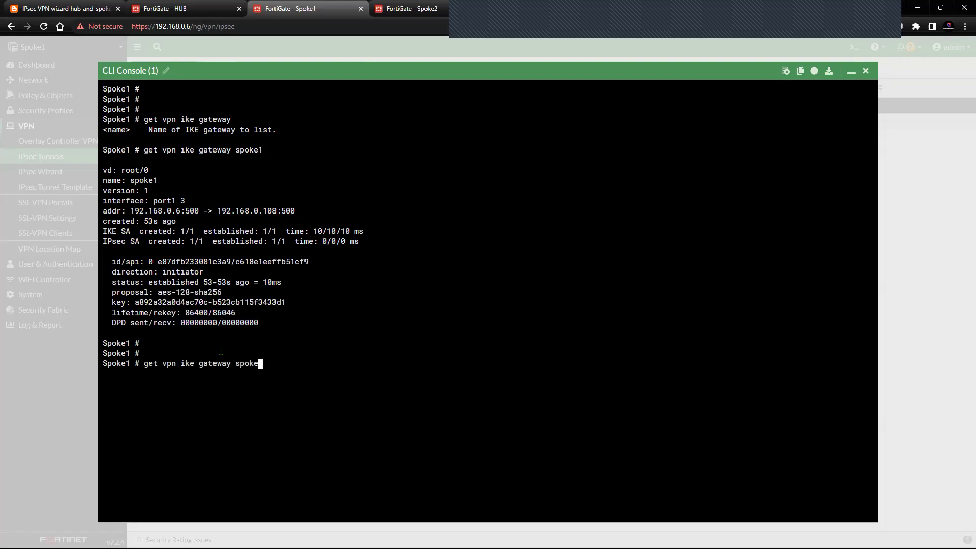
key("BackSpace")
key("BackSpace")
key("BackSpace")
key("BackSpace")
key("BackSpace")
key("BackSpace")
key("BackSpace")
key("BackSpace")
key("BackSpace")
key("BackSpace")
key("BackSpace")
key("BackSpace")
key("BackSpace")
key("BackSpace")
key("BackSpace")
key("BackSpace")
key("BackSpace")
type("ipsec tunnel")
key("question")
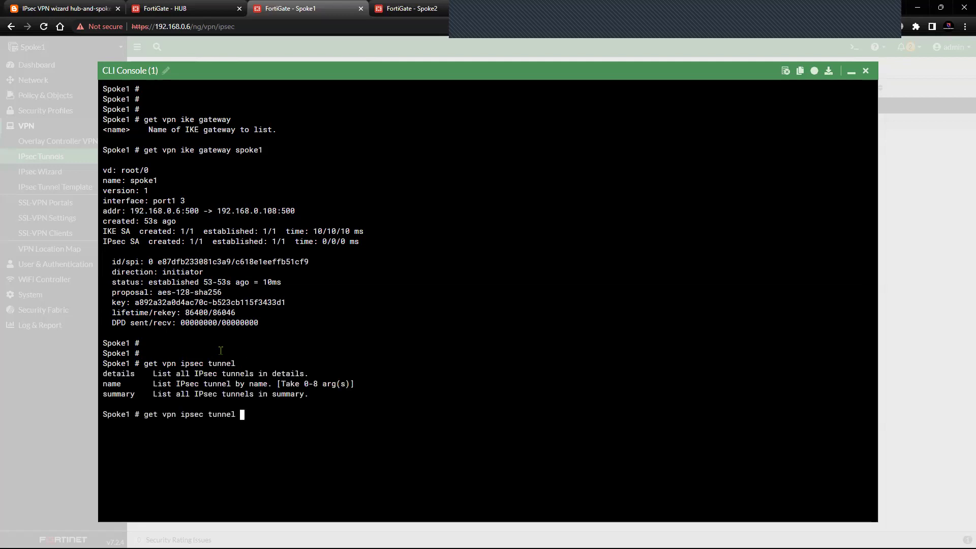
type("name")
key("question")
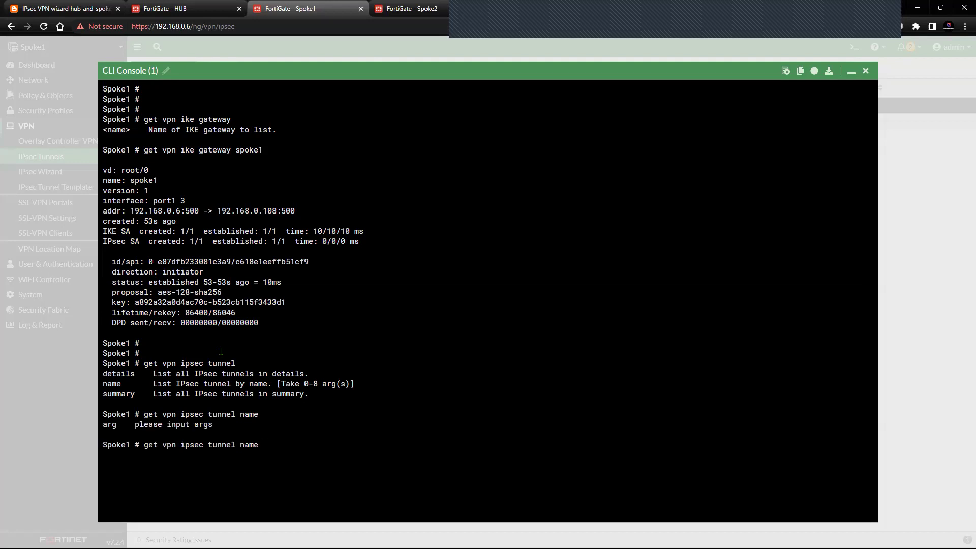
type("spoke1")
key("Return")
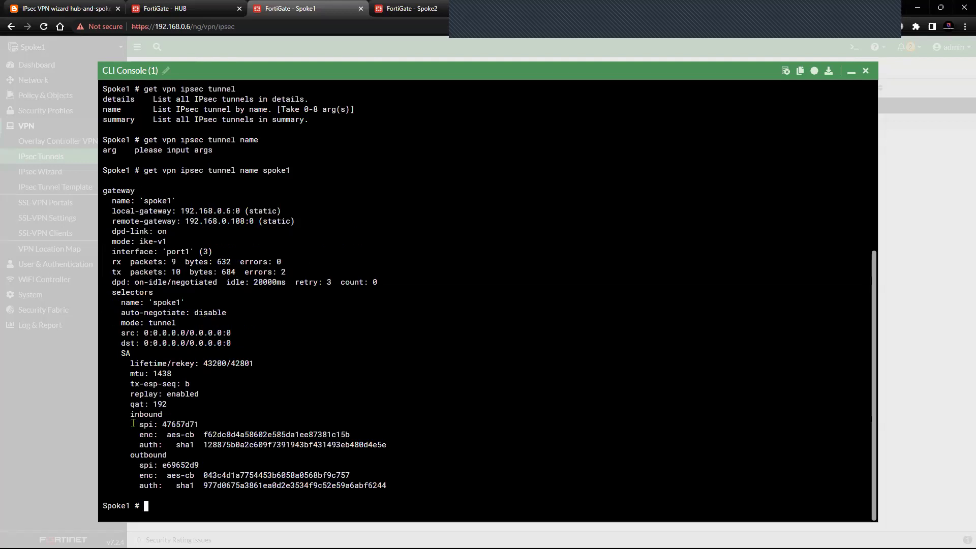
- Review the inbound/outbound SAs, selectors and packet counters (rx 9, tx 10)
left_click_drag(130, 415, 194, 424)
left_click_drag(131, 455, 346, 476)
left_click_drag(204, 485, 392, 477)
left_click(244, 394)
left_click_drag(130, 394, 221, 394)
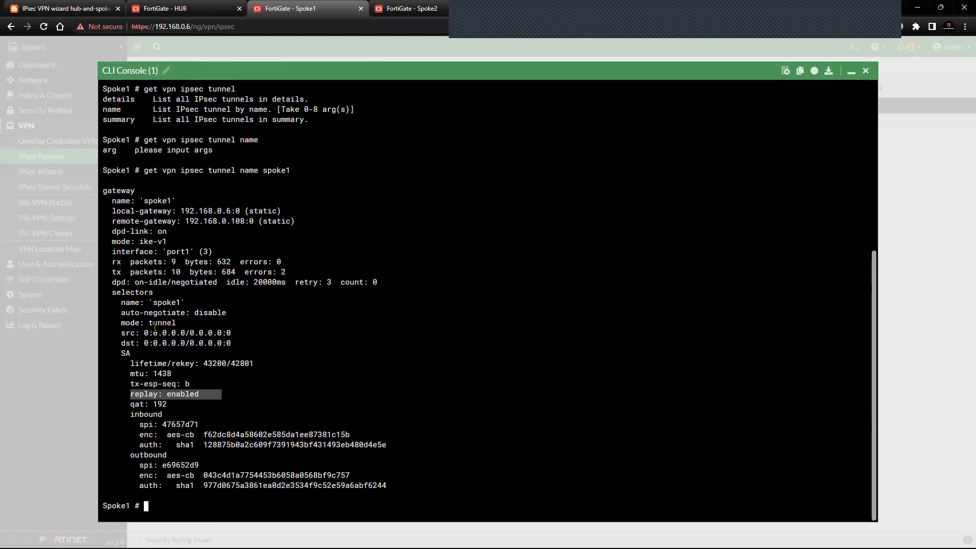
left_click_drag(121, 334, 214, 343)
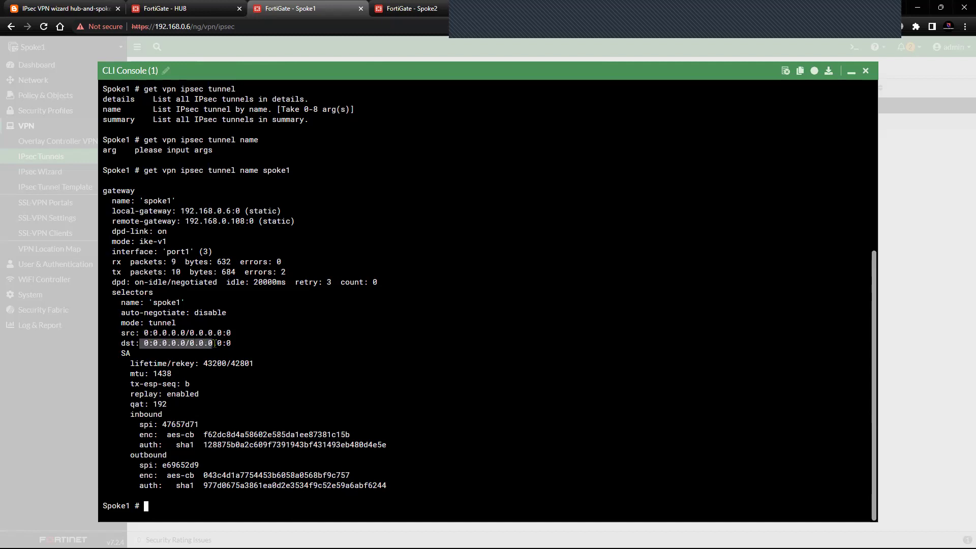
left_click_drag(107, 261, 233, 277)
left_click_drag(266, 269, 285, 272)
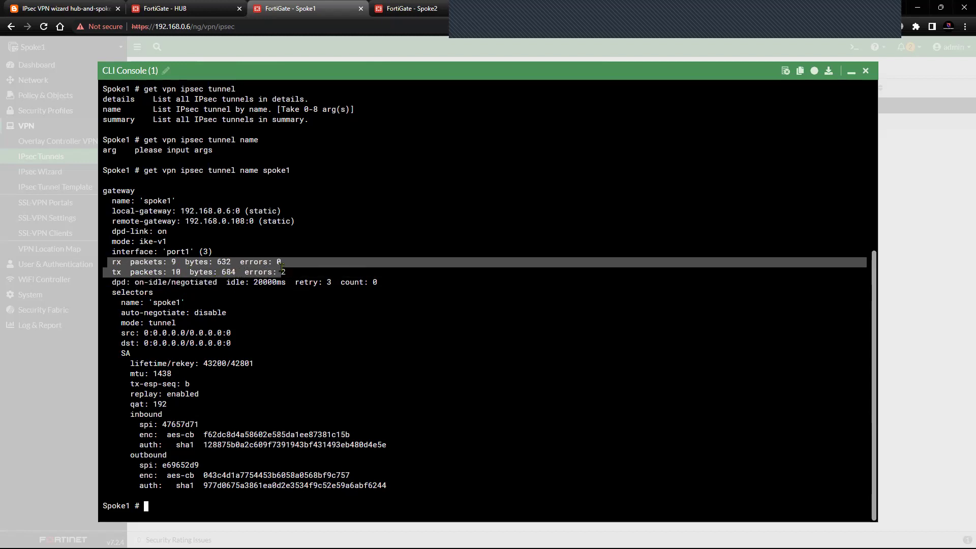
scroll(215, 246, "up", 2)
scroll(326, 338, "down", 2)
left_click(326, 339)
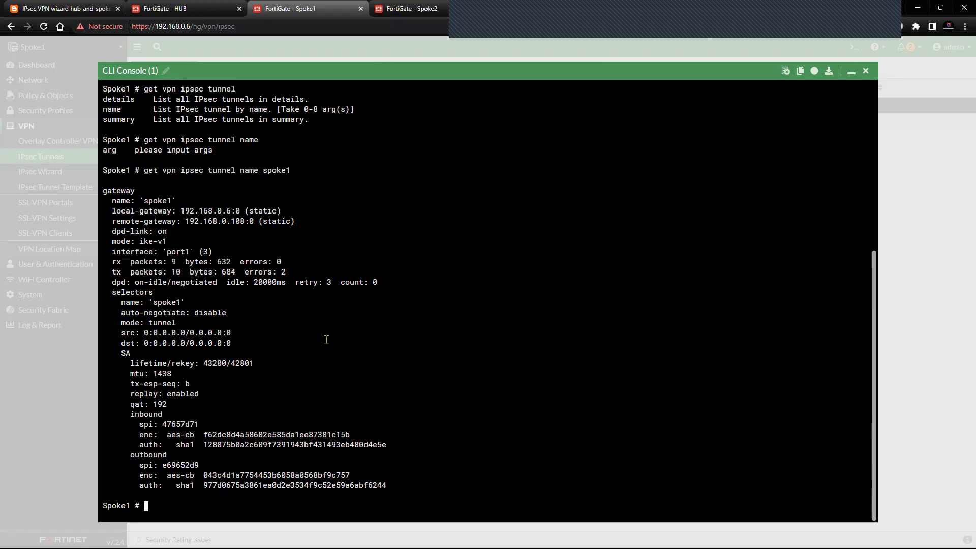
key("Return")
key("Return")
key("Return")
key("Return")
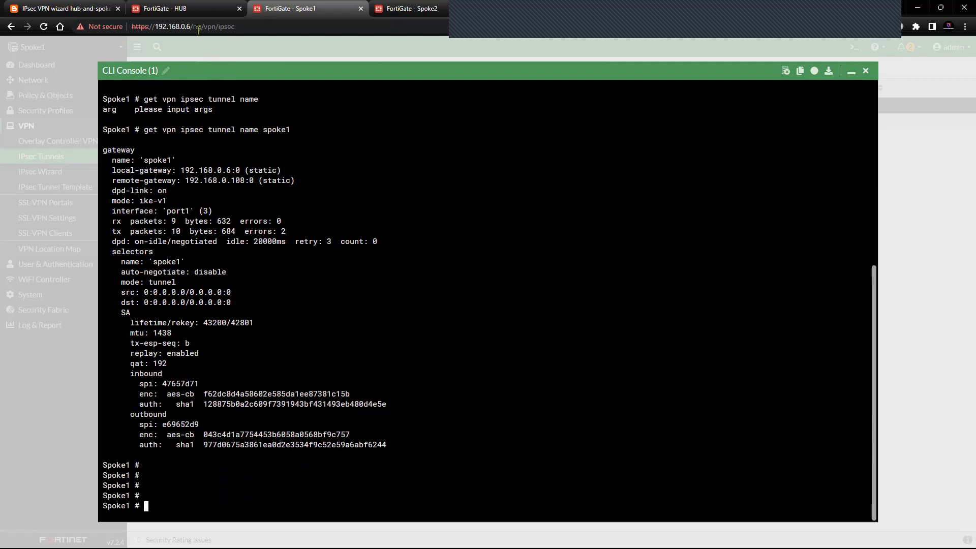
left_click(98, 12)
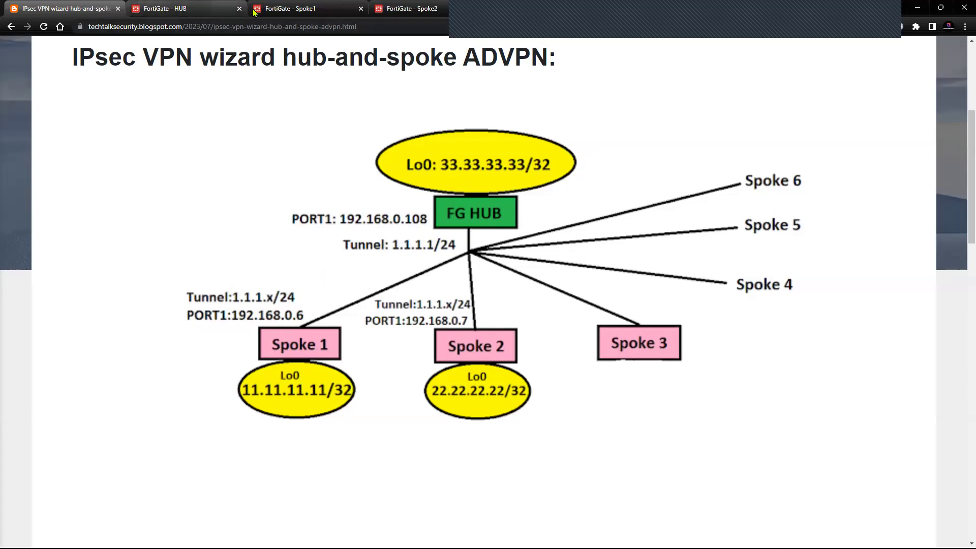
key("ctrl+3")
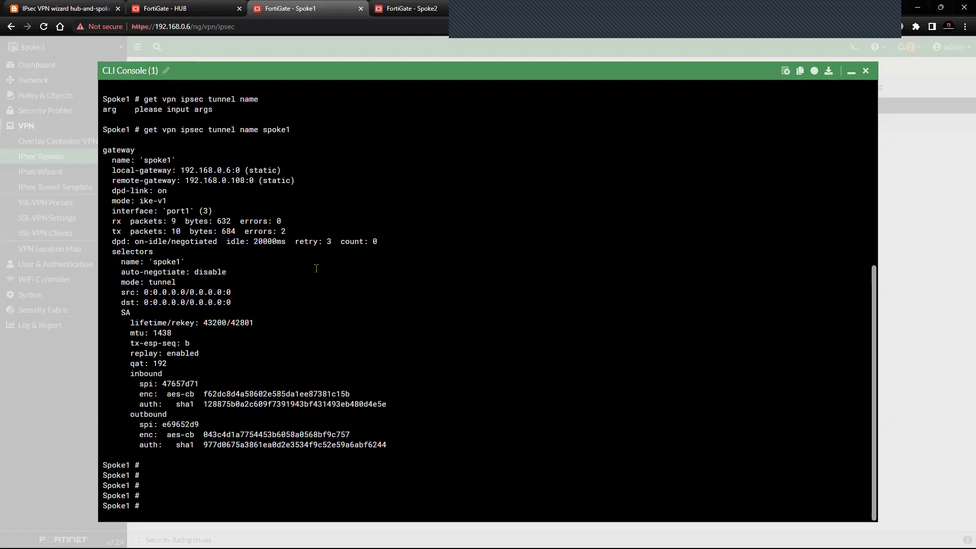
- Run 'get router info bgp neighbors' in Spoke1's CLI
type("get router info bgp")
key("question")
type("neighbors")
key("Return")
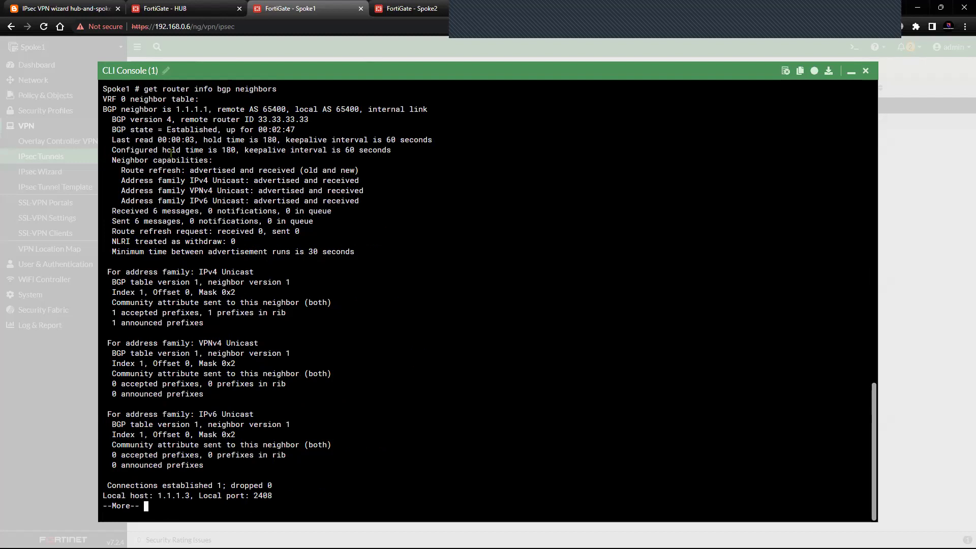
- Note neighbor 1.1.1.1 in AS 65400 is Established, uptime 00:02:47, and page past --More--
left_click_drag(103, 109, 212, 112)
left_click(368, 110)
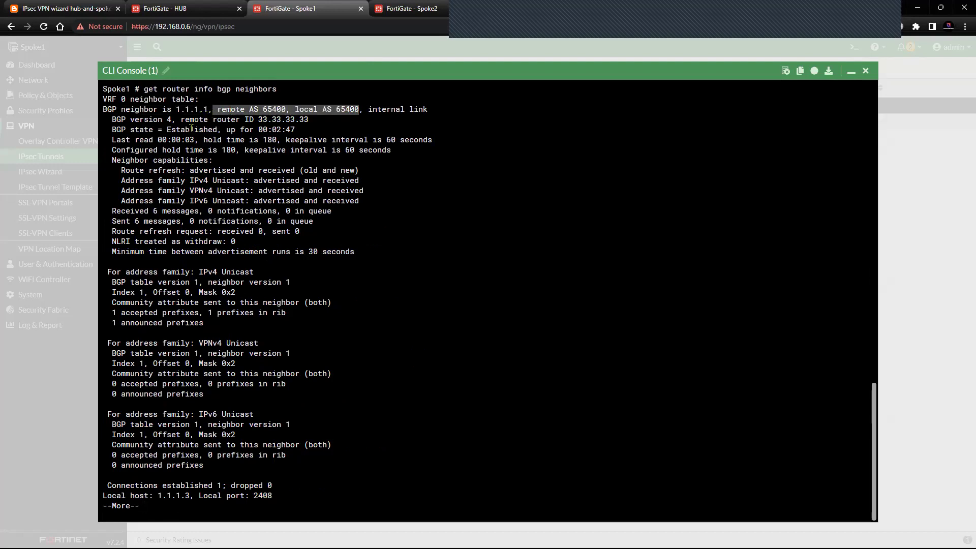
left_click_drag(113, 130, 231, 130)
left_click_drag(230, 130, 308, 130)
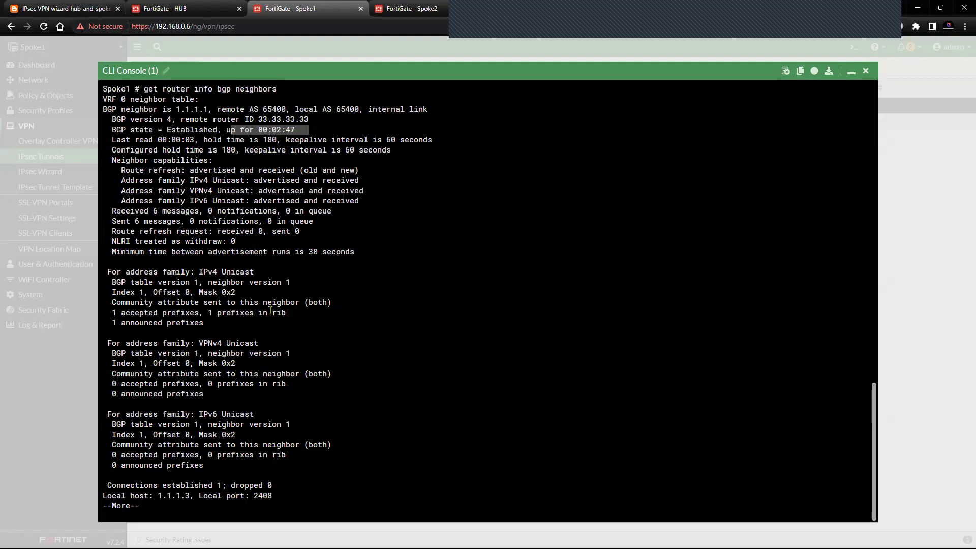
key("Return")
key("Return")
key("Return")
key("Return")
key("Return")
key("Return")
key("Return")
key("Return")
key("Return")
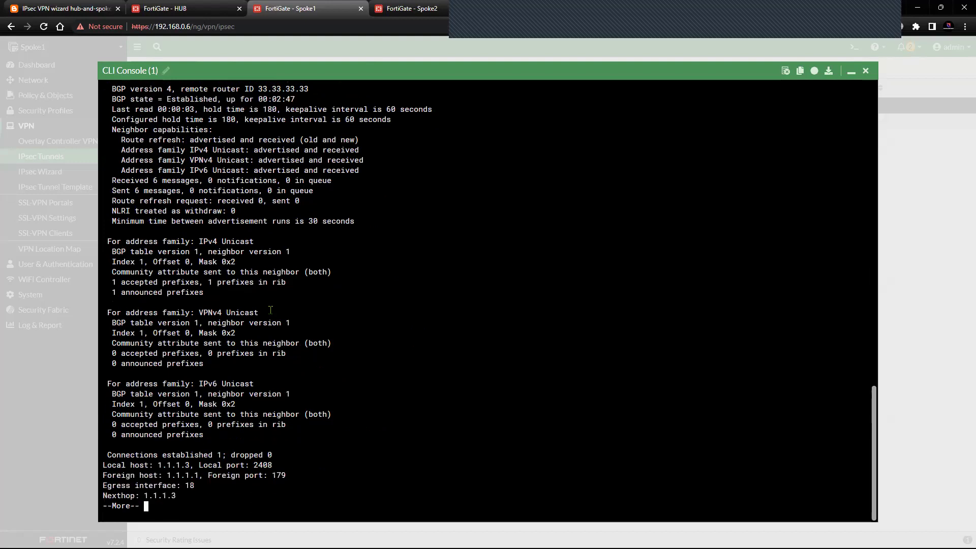
- Edit the recalled command into 'get router info routing-table details'
key("Up")
key("BackSpace")
key("BackSpace")
key("BackSpace")
key("BackSpace")
key("BackSpace")
key("BackSpace")
key("BackSpace")
key("BackSpace")
key("BackSpace")
key("BackSpace")
key("BackSpace")
key("BackSpace")
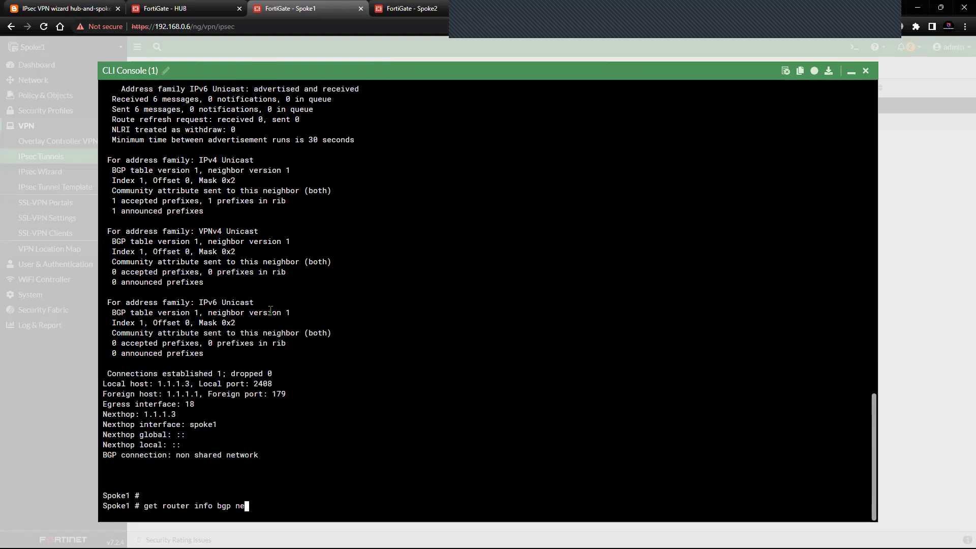
key("BackSpace")
type("routing-table details")
- Run the routing-table query, confirm BGP route 33.33.33.33/32 via 1.1.1.1, then go to the HUB
key("question")
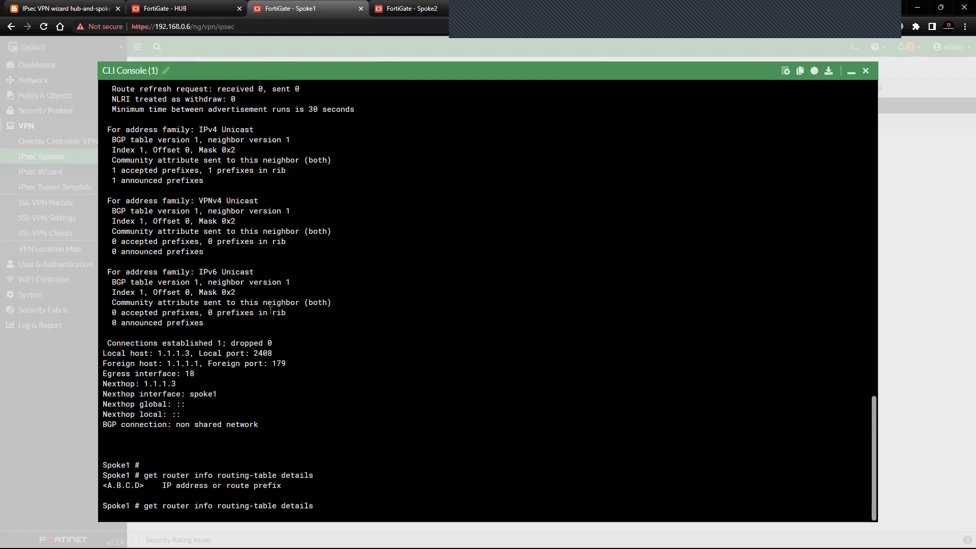
key("Return")
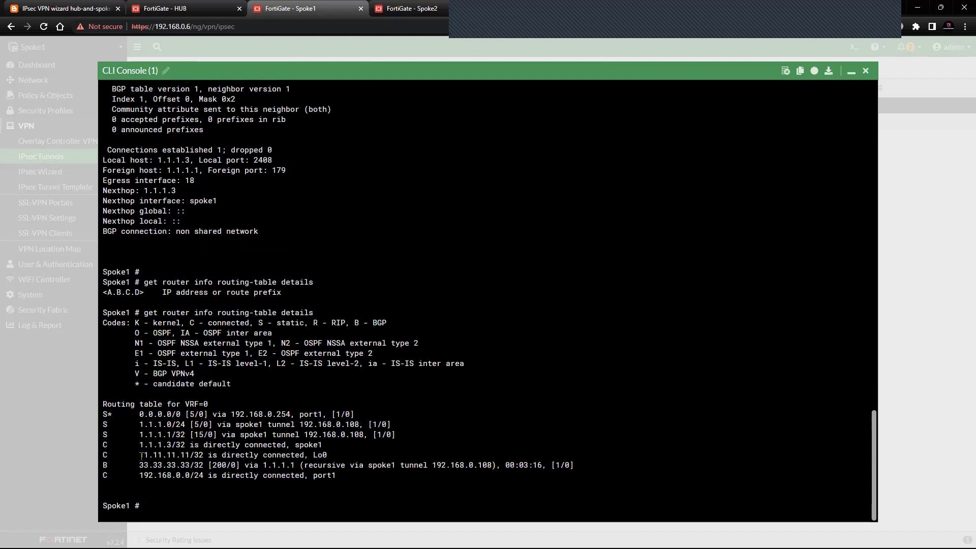
left_click_drag(139, 465, 294, 464)
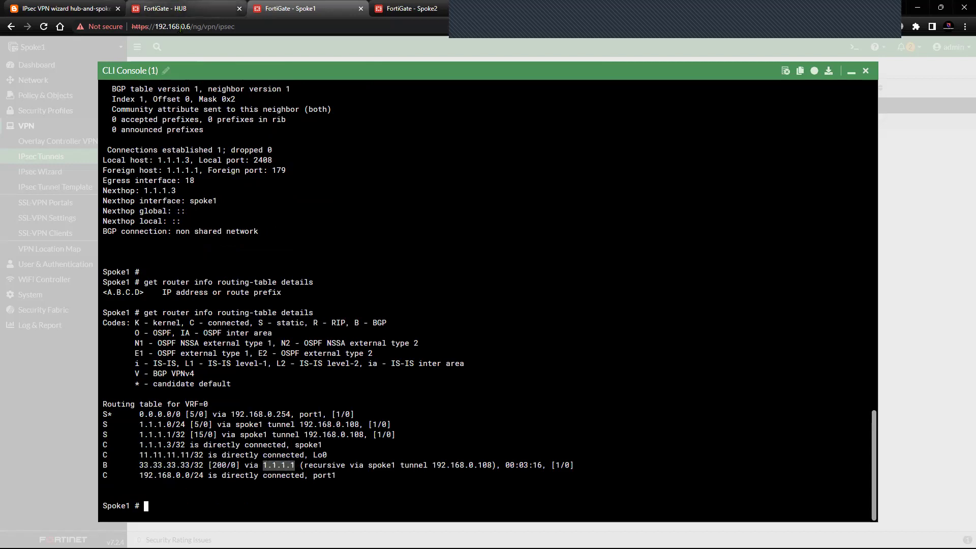
left_click(178, 9)
left_click(56, 86)
- Select the HUB tunnel interface, 1.1.1.1/255.255.255.255 under WAN 1 (port1), in the HUB's Interfaces list
left_click(57, 102)
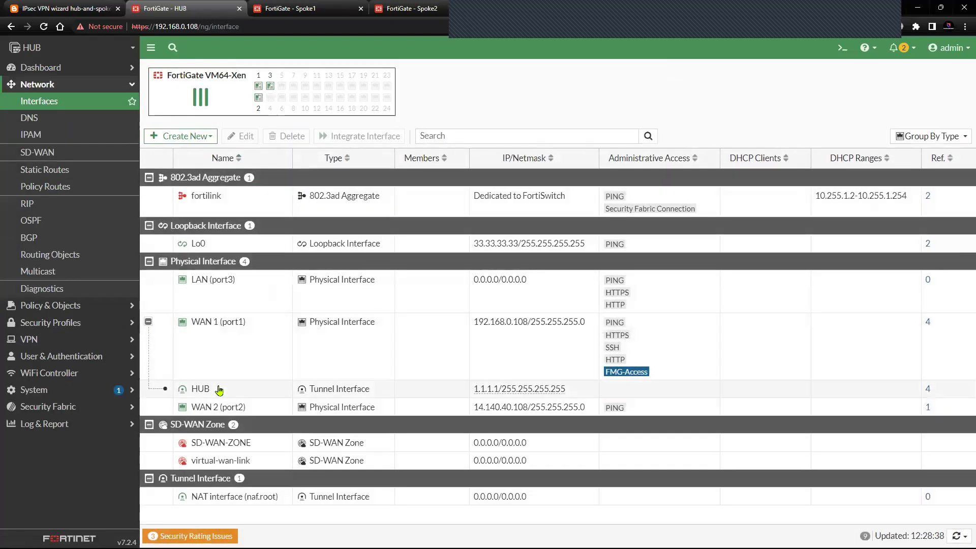
left_click(208, 391)
mouse_move(485, 396)
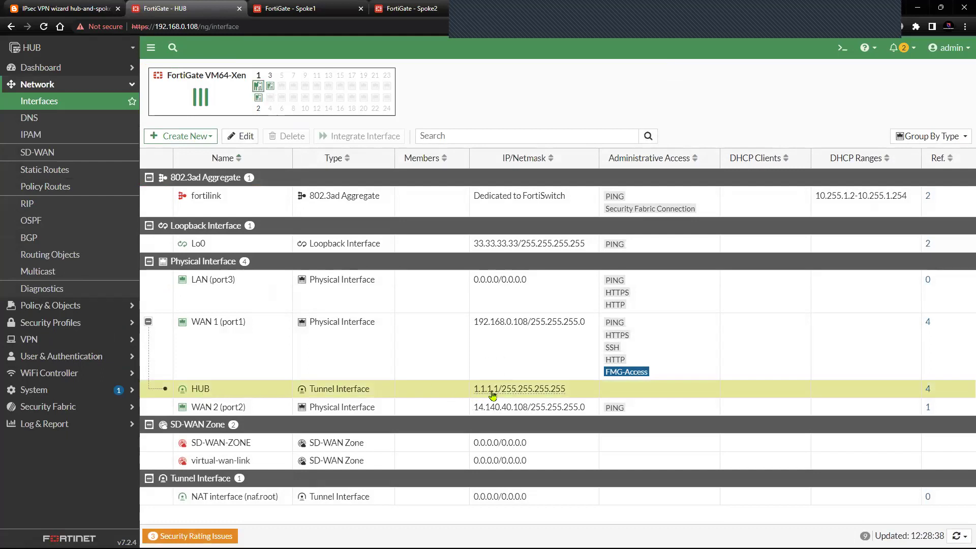
left_click(332, 17)
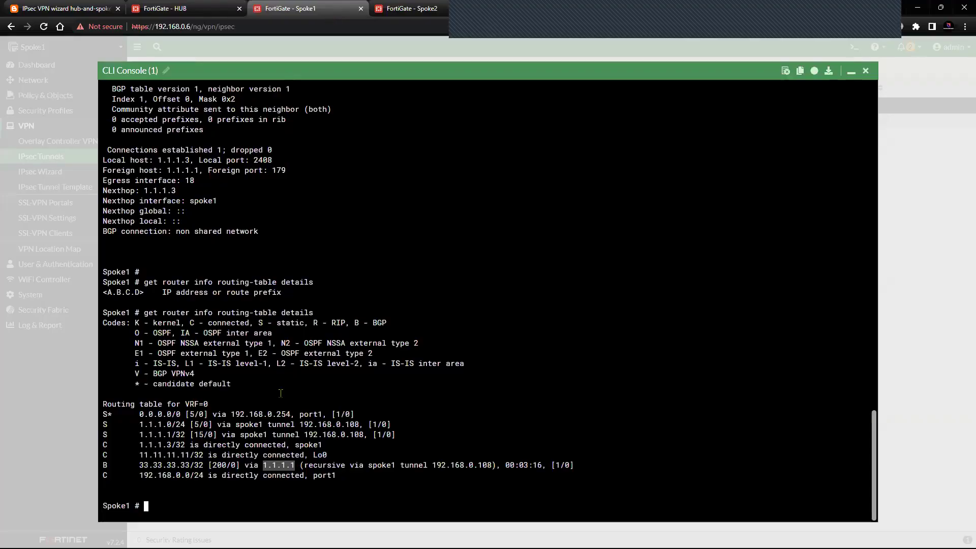
left_click(244, 469)
left_click_drag(210, 466, 295, 465)
left_click(409, 474)
left_click_drag(304, 466, 531, 467)
left_click(531, 467)
left_click_drag(139, 466, 205, 467)
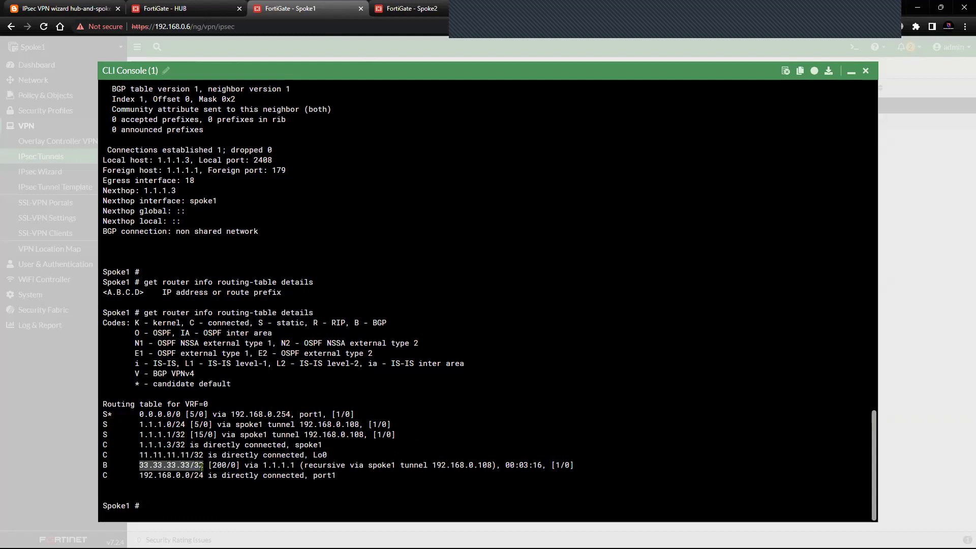
left_click(194, 498)
left_click_drag(103, 466, 248, 467)
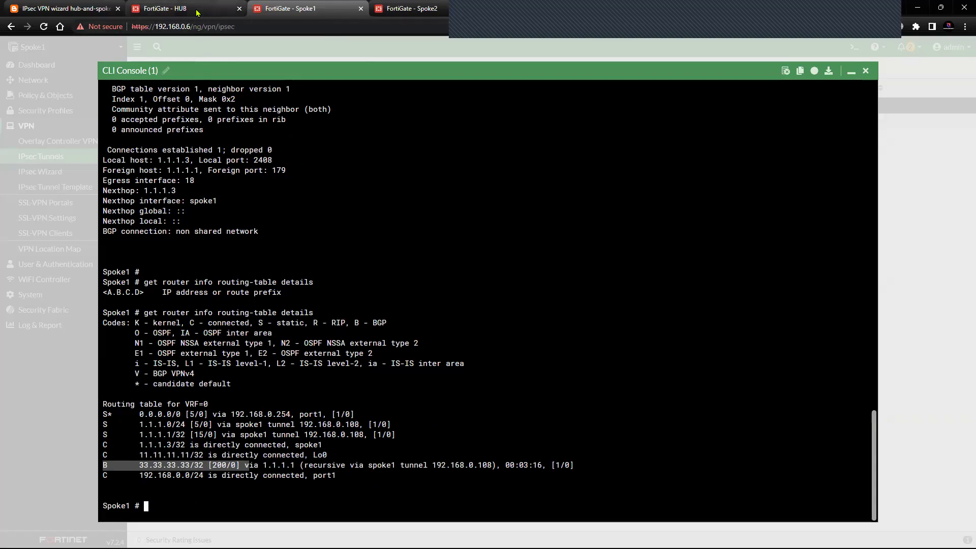
left_click(193, 9)
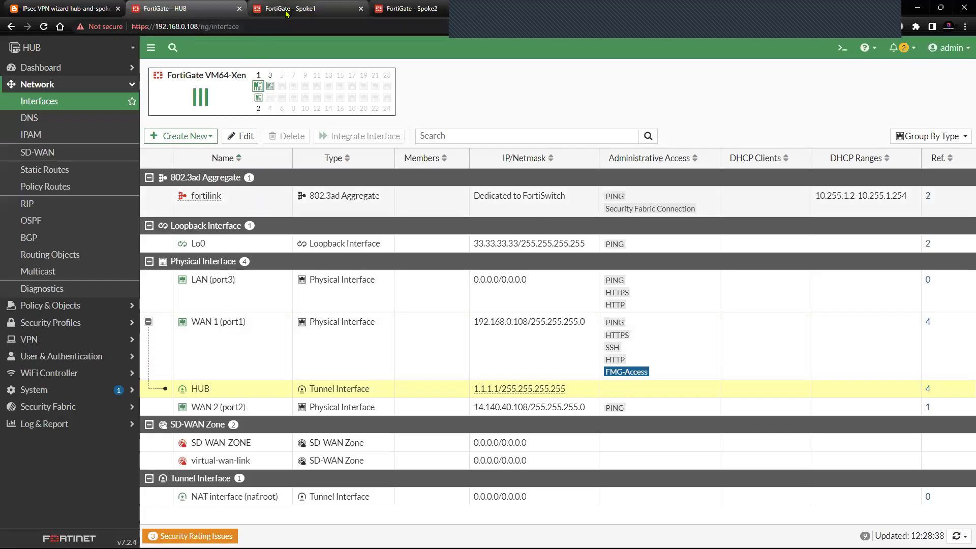
left_click(286, 13)
left_click(242, 10)
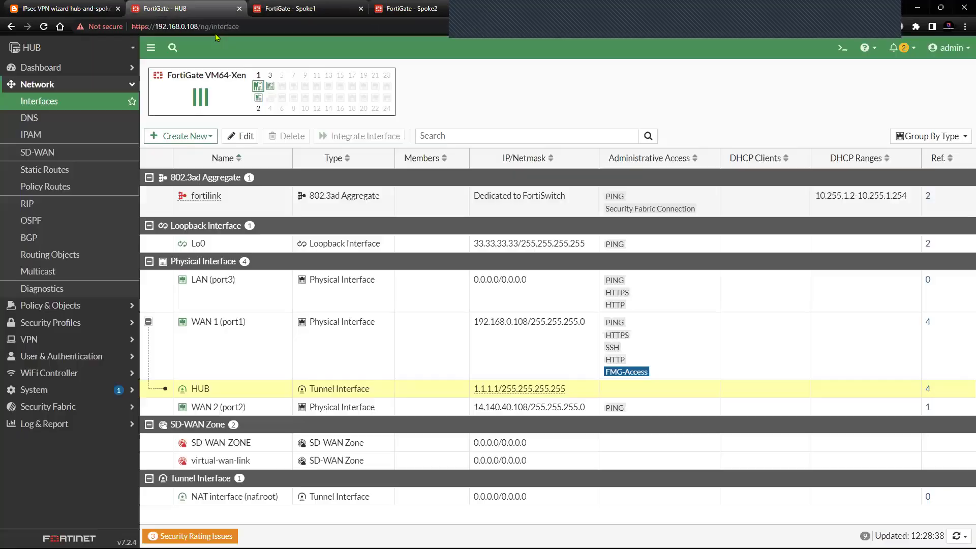
left_click(842, 48)
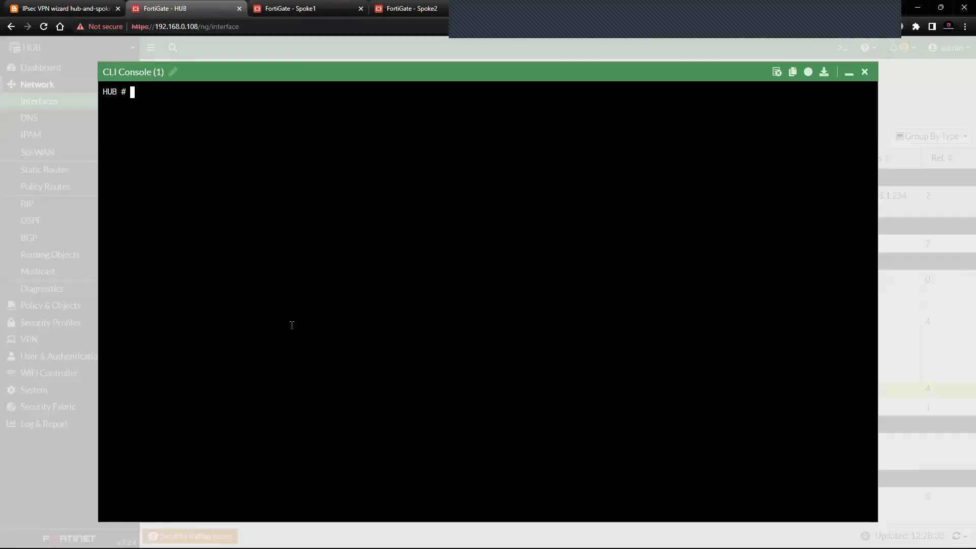
key("Return")
key("Return")
key("Return")
key("Return")
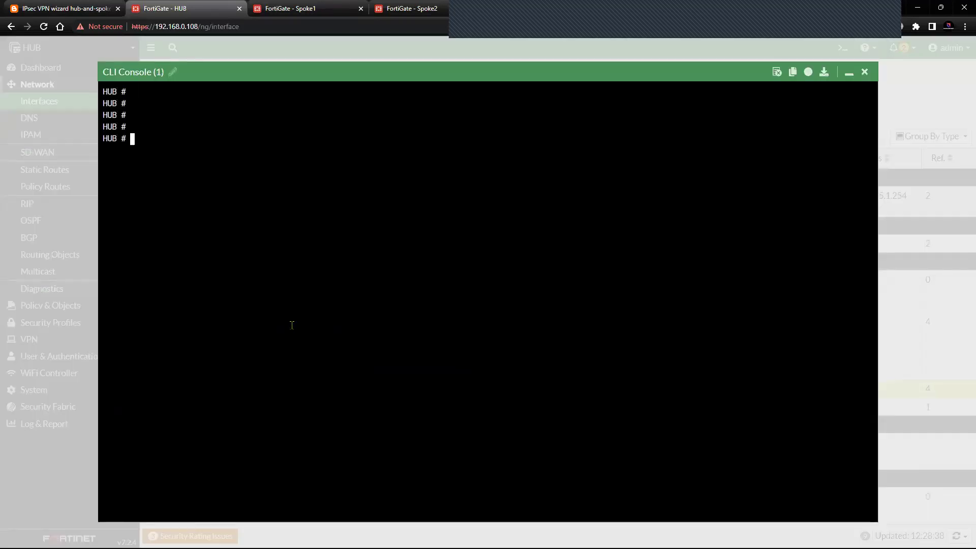
type("get router info routing-table ")
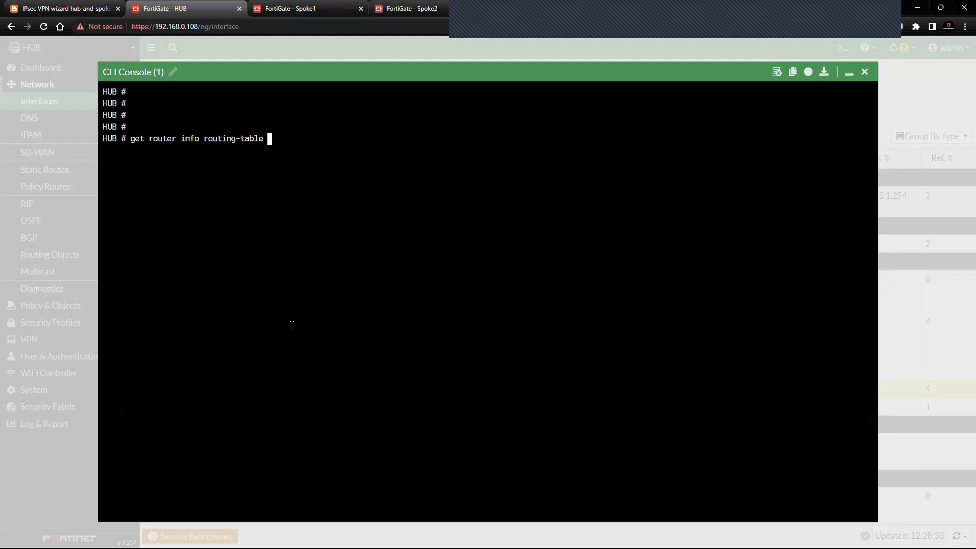
type("details")
key("Return")
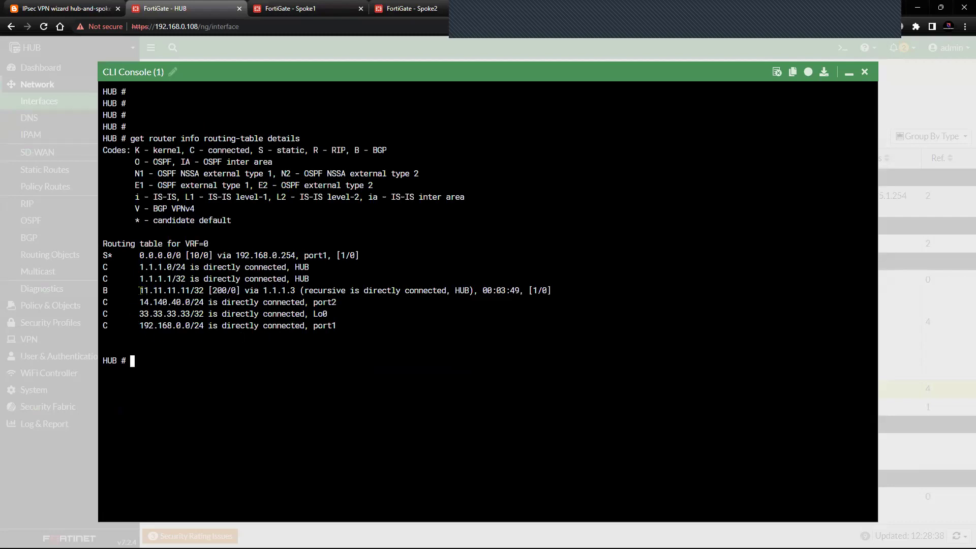
left_click_drag(140, 290, 202, 288)
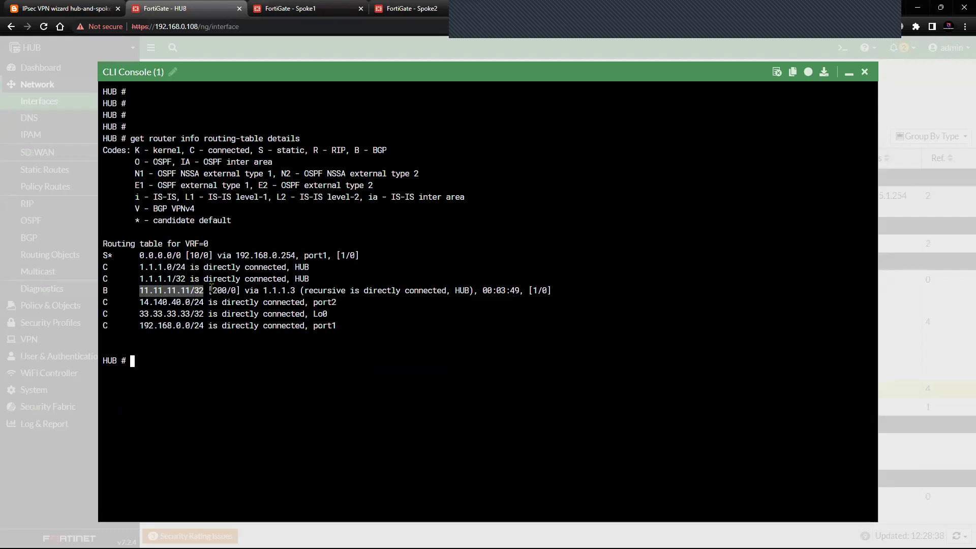
left_click_drag(263, 290, 297, 290)
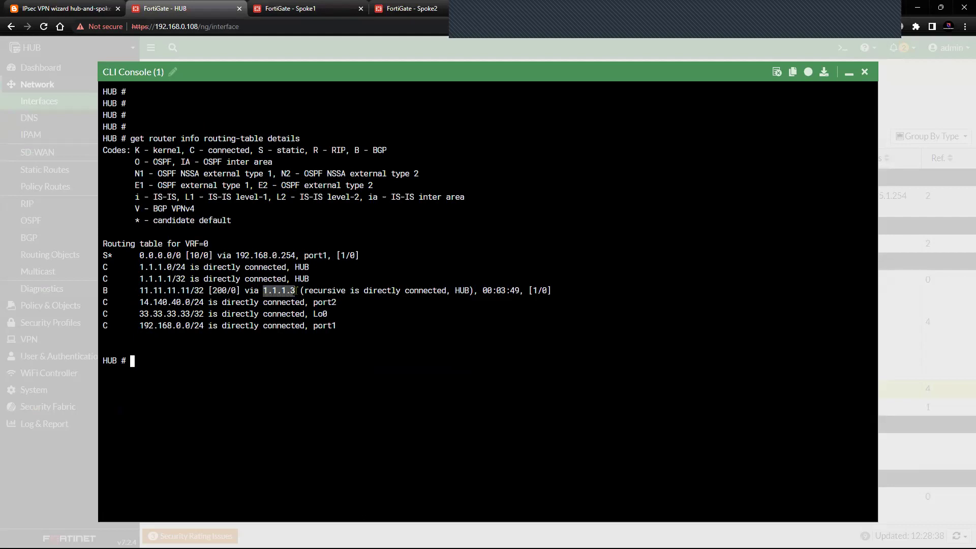
left_click(66, 9)
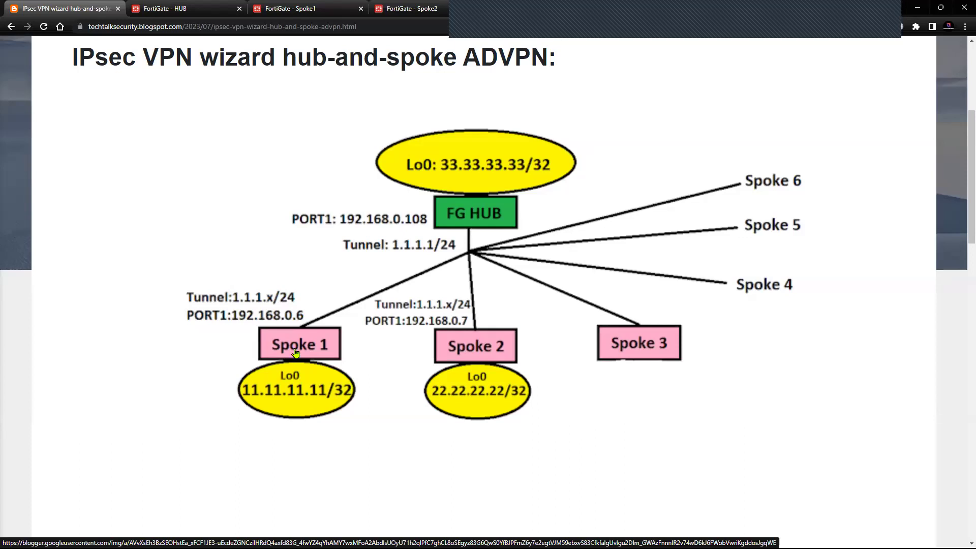
left_click(203, 9)
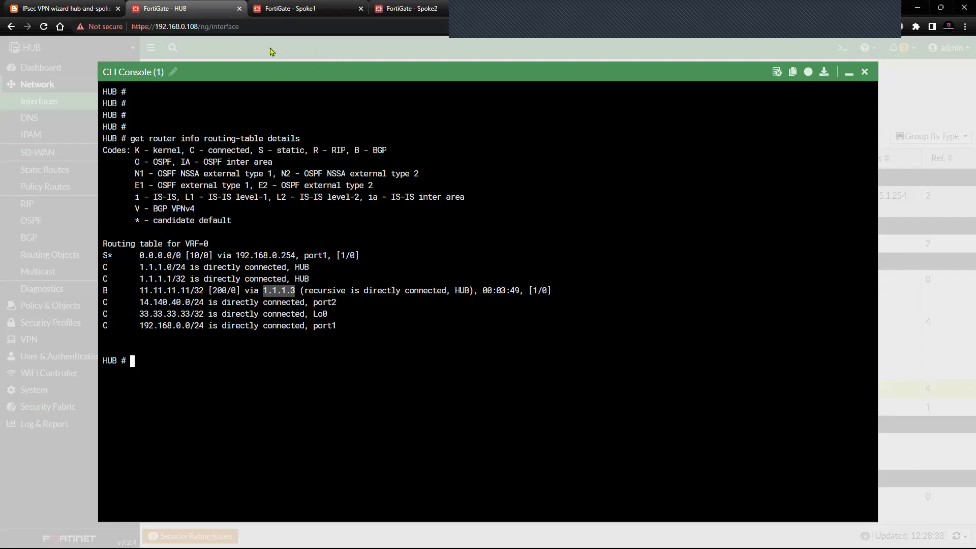
left_click(864, 72)
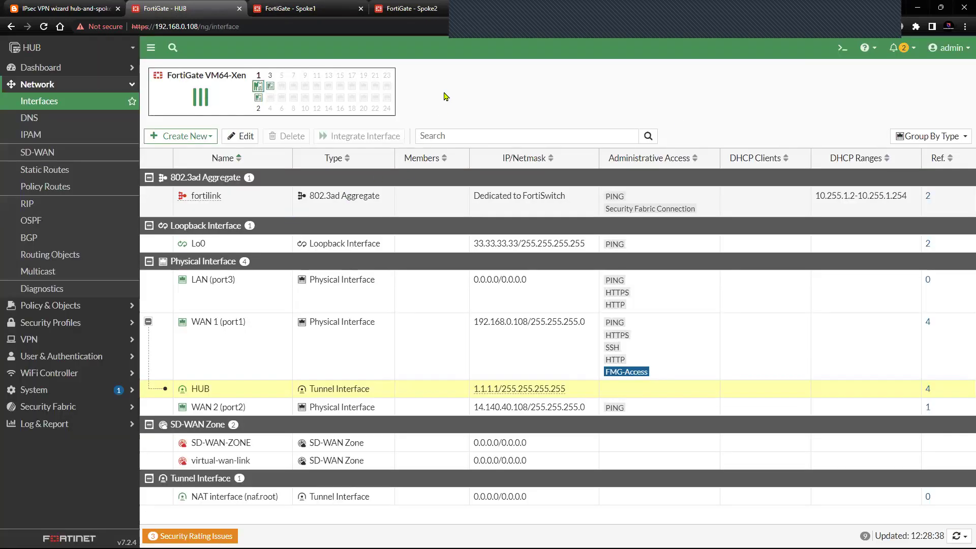
- Open the HUB IPsec tunnel's edit page showing spoke 1 at 1.1.1.3, AS 65400
left_click(67, 86)
left_click(67, 86)
left_click(68, 87)
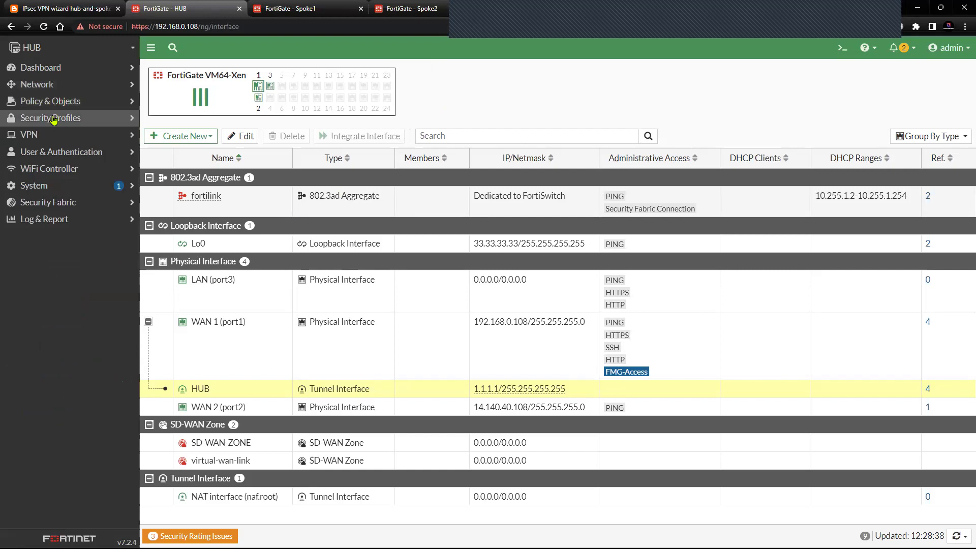
left_click(58, 134)
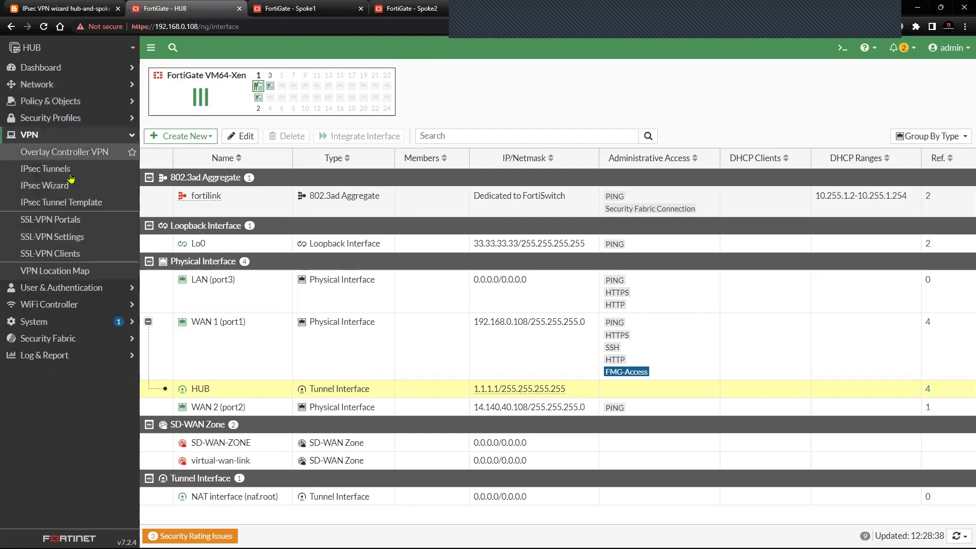
left_click(100, 182)
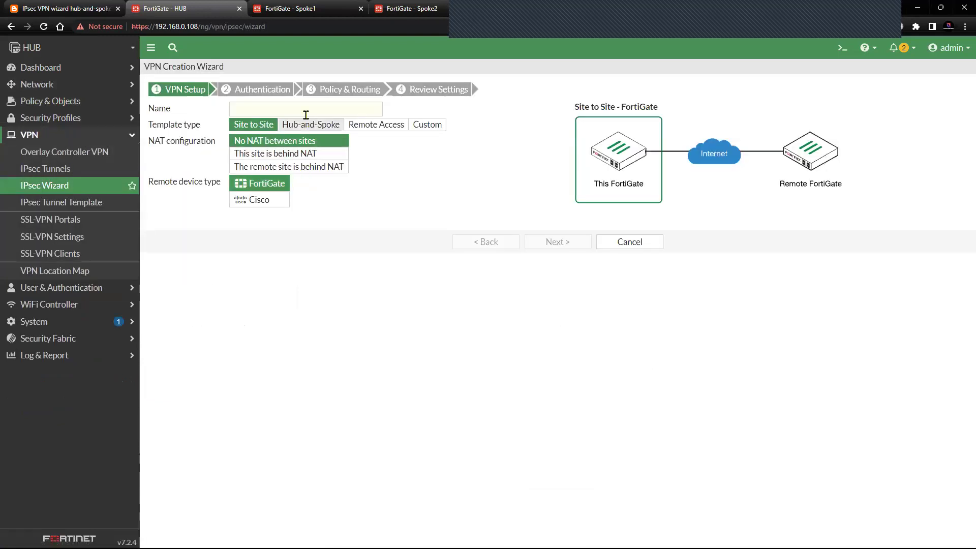
left_click(72, 170)
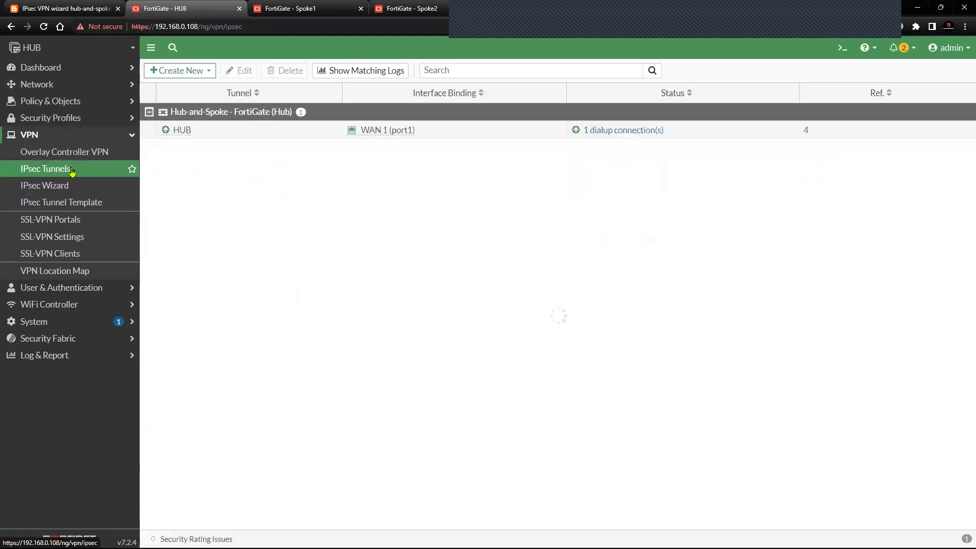
left_click(206, 133)
left_click(239, 70)
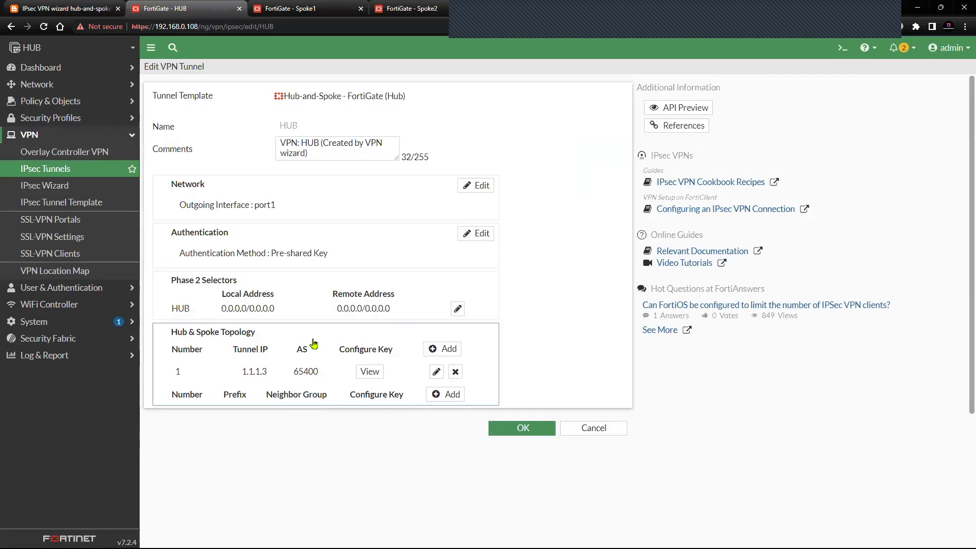
- Add spoke 2 to the hub-and-spoke topology with tunnel IP 1.1.1.4
left_click(449, 349)
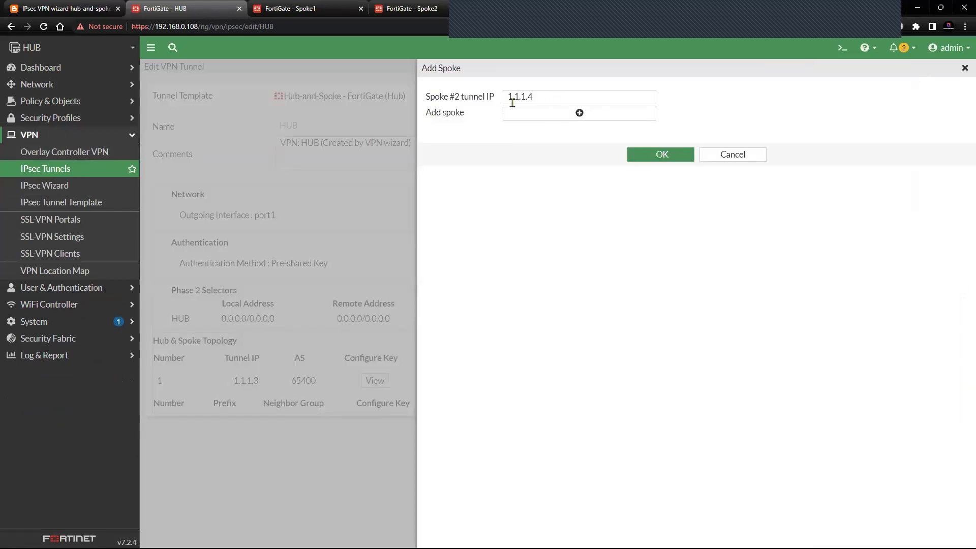
left_click_drag(508, 97, 536, 97)
left_click(532, 155)
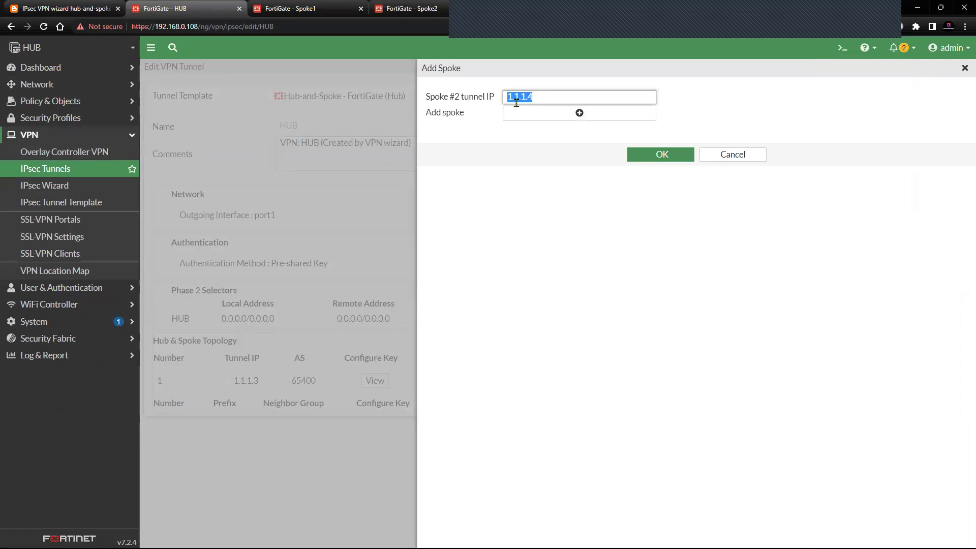
left_click(518, 146)
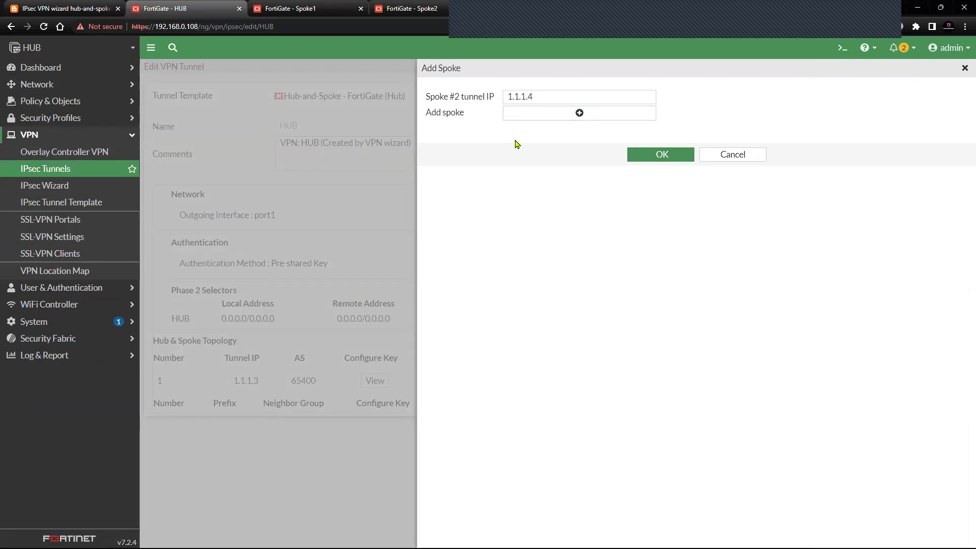
left_click_drag(507, 96, 532, 95)
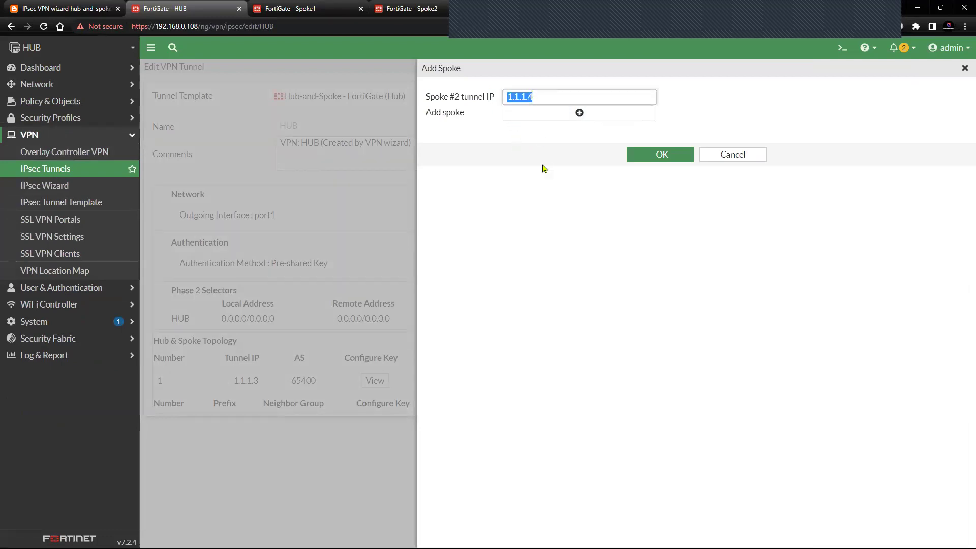
left_click(544, 168)
left_click(643, 158)
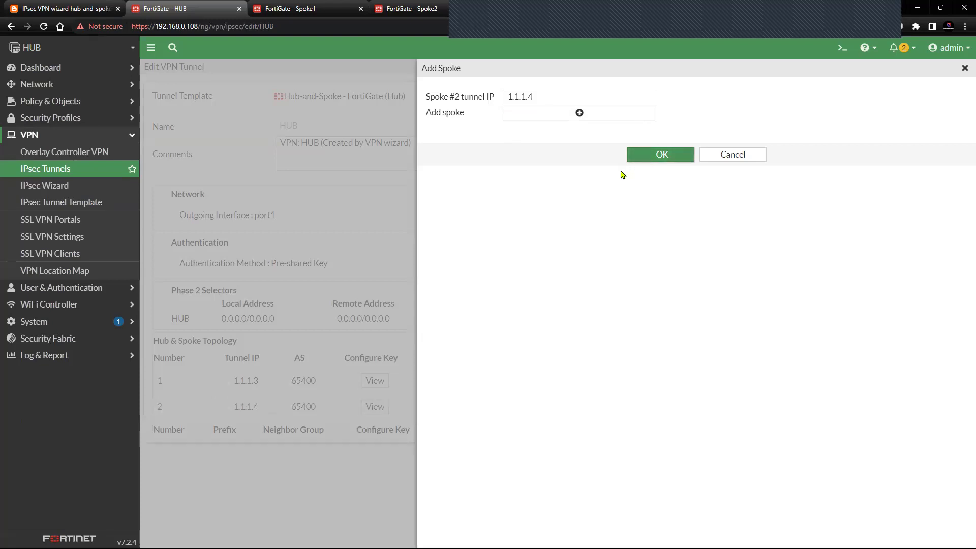
left_click(646, 159)
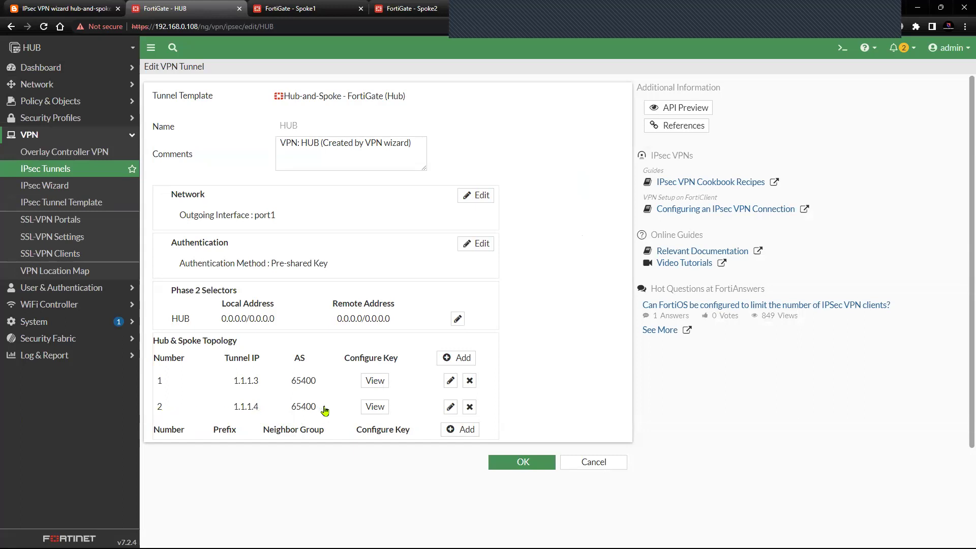
- Copy spoke 2's easy configuration key (AS 65400) and switch to the Spoke2 unit
left_click_drag(320, 410, 288, 410)
left_click(336, 468)
left_click(330, 466)
left_click(374, 406)
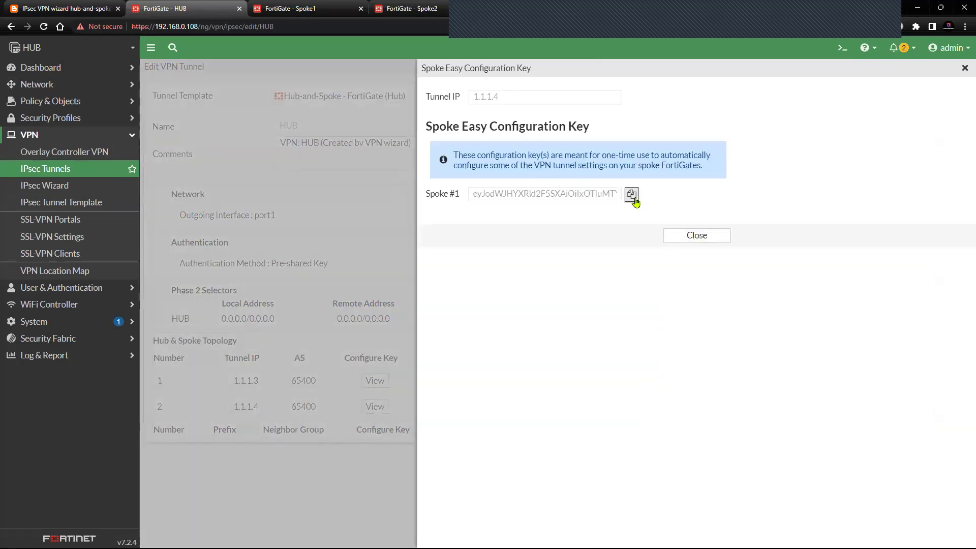
left_click(632, 194)
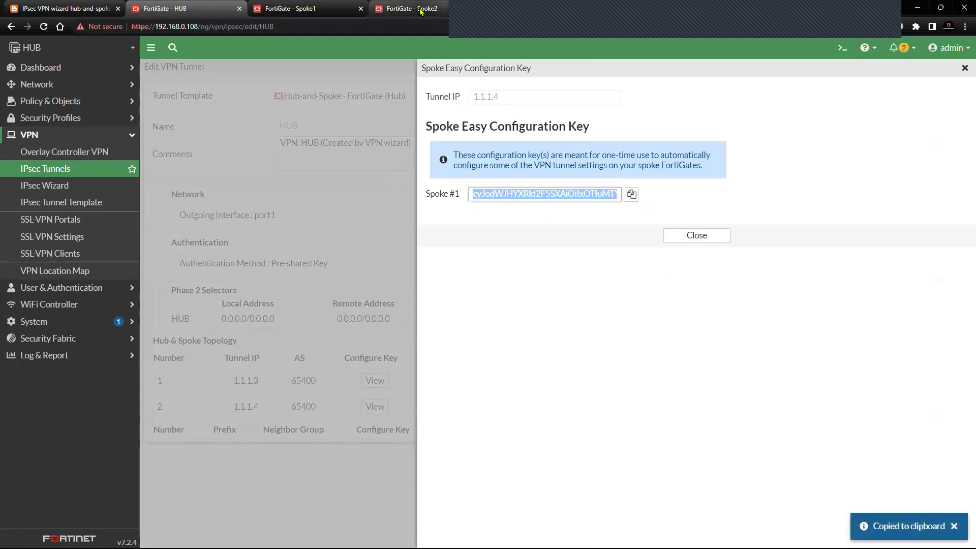
left_click(410, 9)
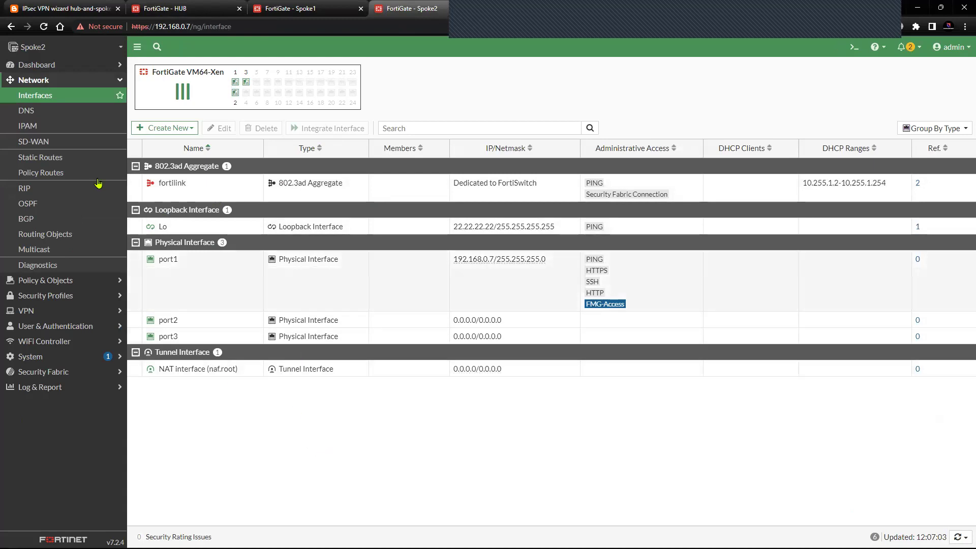
- In the spoke2 IPsec wizard, choose Hub-and-Spoke as Spoke, apply the pasted key, and reach Authentication
left_click(64, 79)
left_click(61, 126)
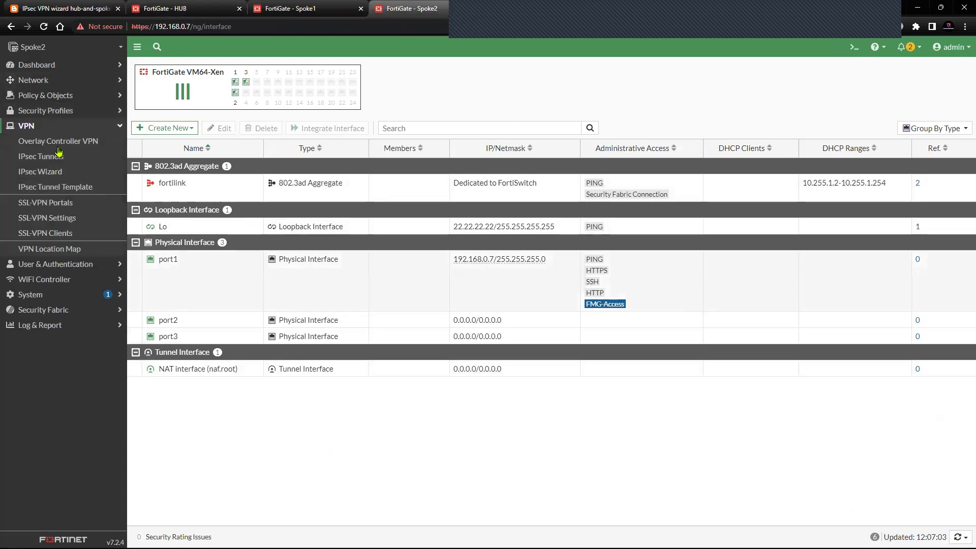
left_click(60, 173)
left_click(262, 102)
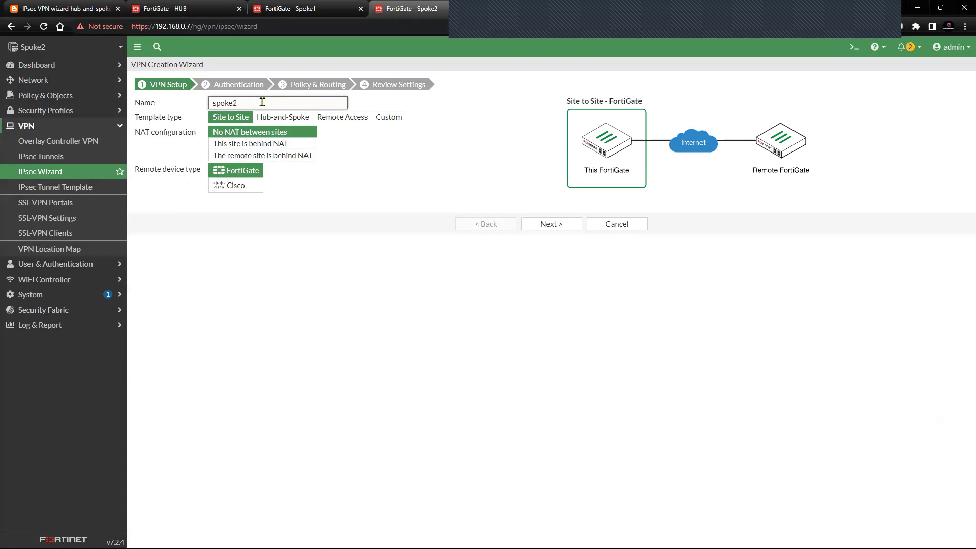
left_click(300, 118)
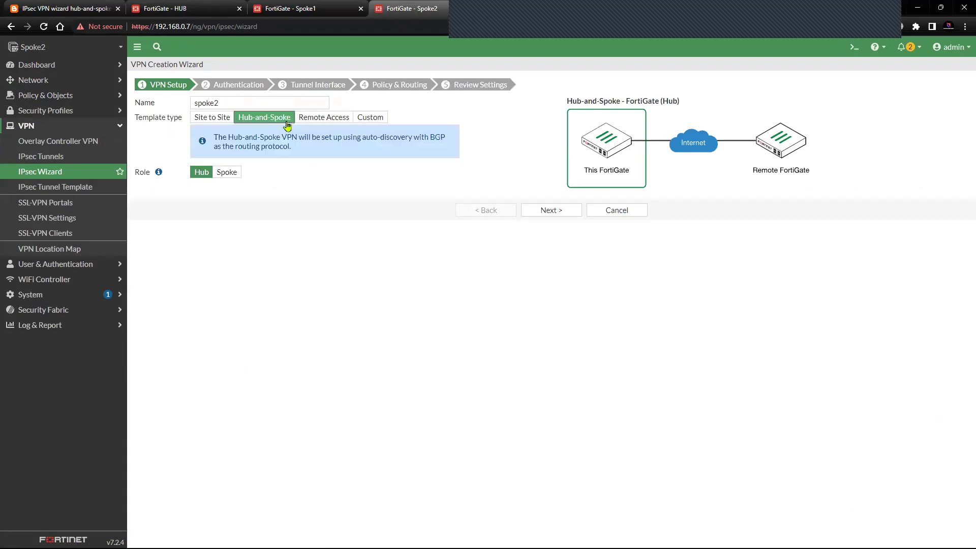
left_click(239, 173)
right_click(249, 190)
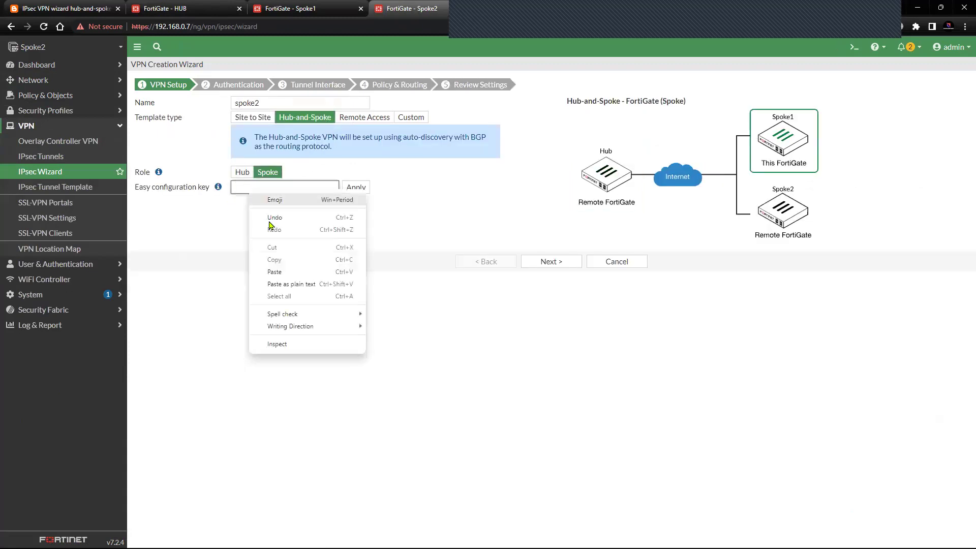
left_click(277, 272)
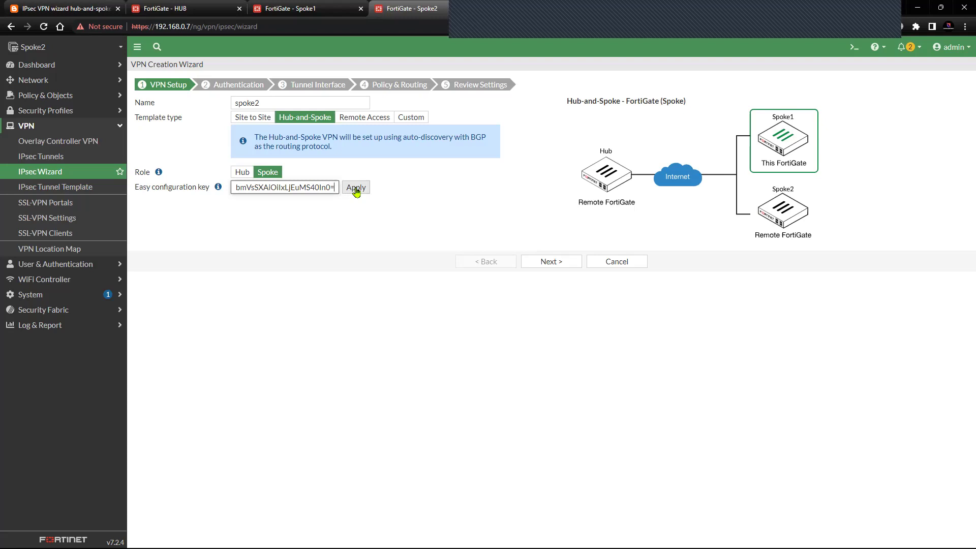
left_click(355, 188)
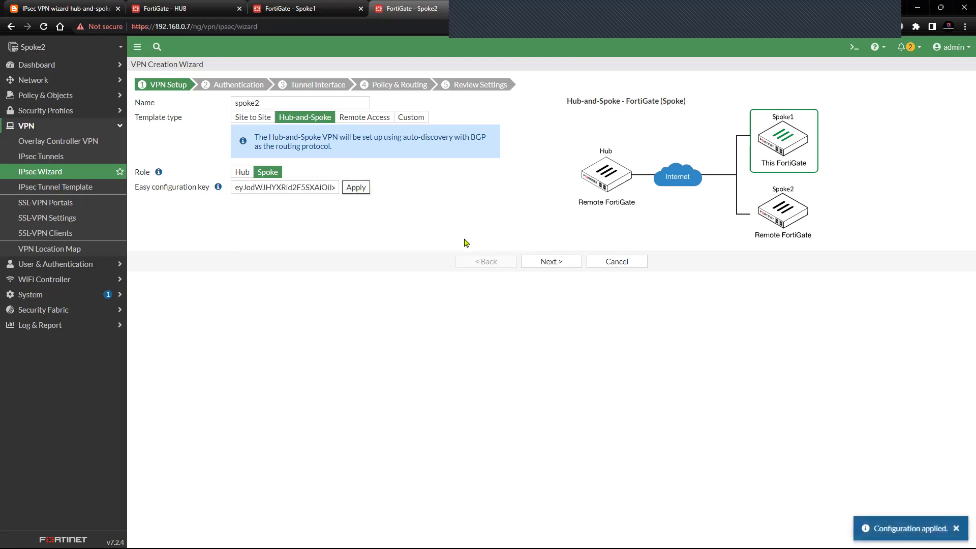
left_click(559, 266)
left_click_drag(214, 105, 275, 107)
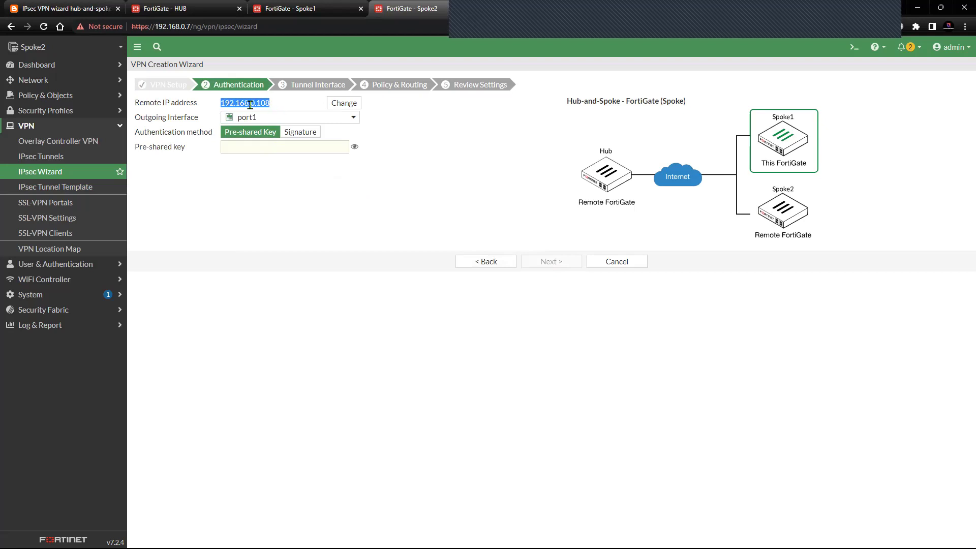
- Cross-check the network diagram and Spoke1 console, then enter the pre-shared key in Spoke2's wizard
left_click(278, 107)
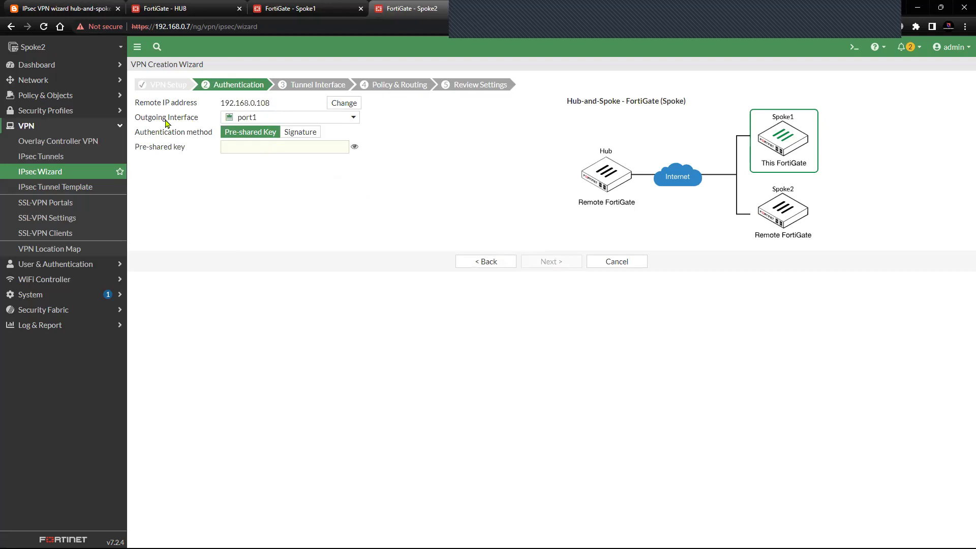
left_click_drag(135, 120, 197, 119)
left_click(96, 14)
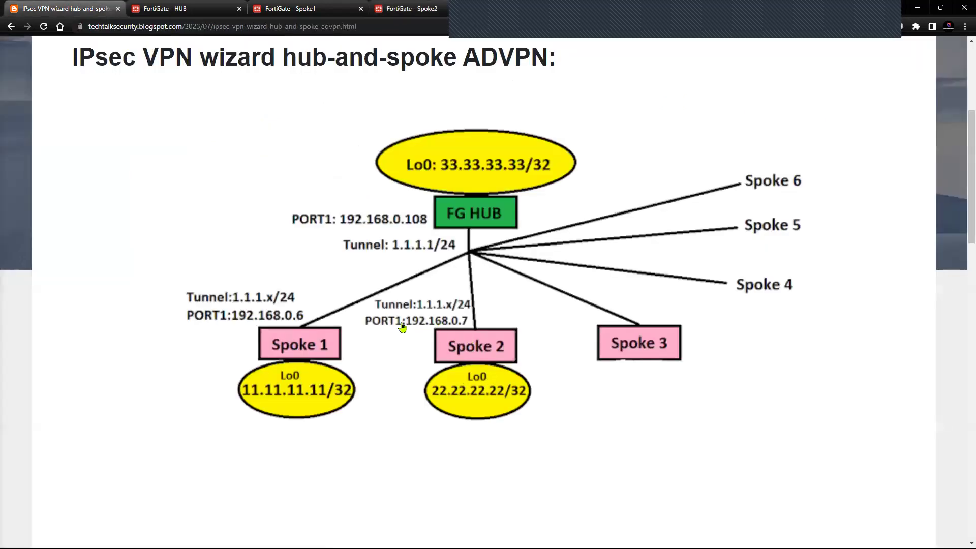
left_click(287, 10)
left_click(409, 11)
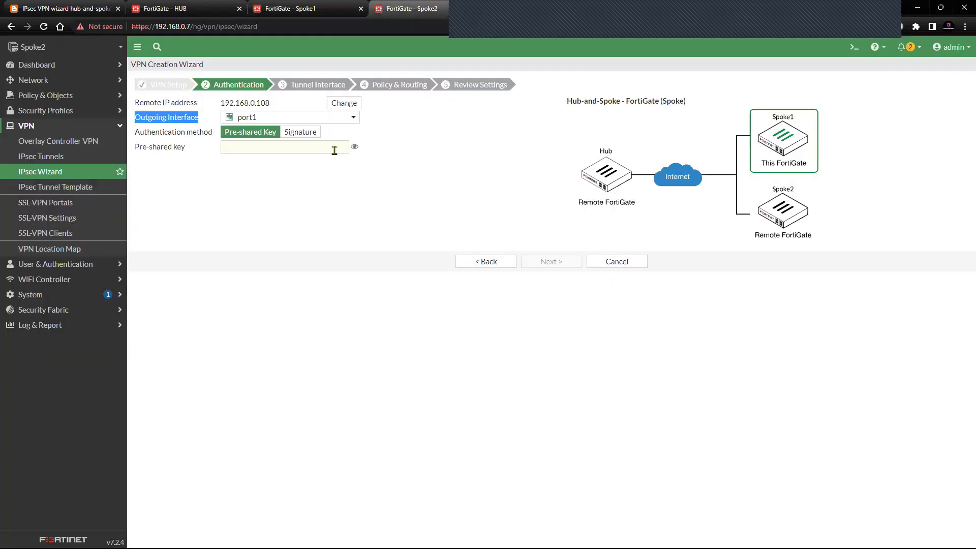
left_click(270, 148)
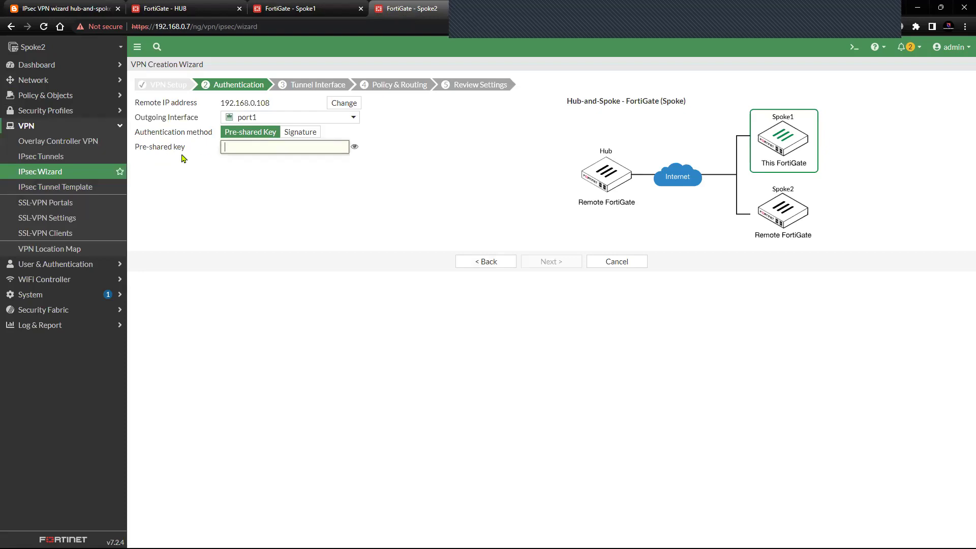
type("fortinet")
- Confirm tunnel IP 1.1.1.4 with remote 1.1.1.1/24 and proceed to Policy & Routing (Local AS 65400)
left_click(549, 261)
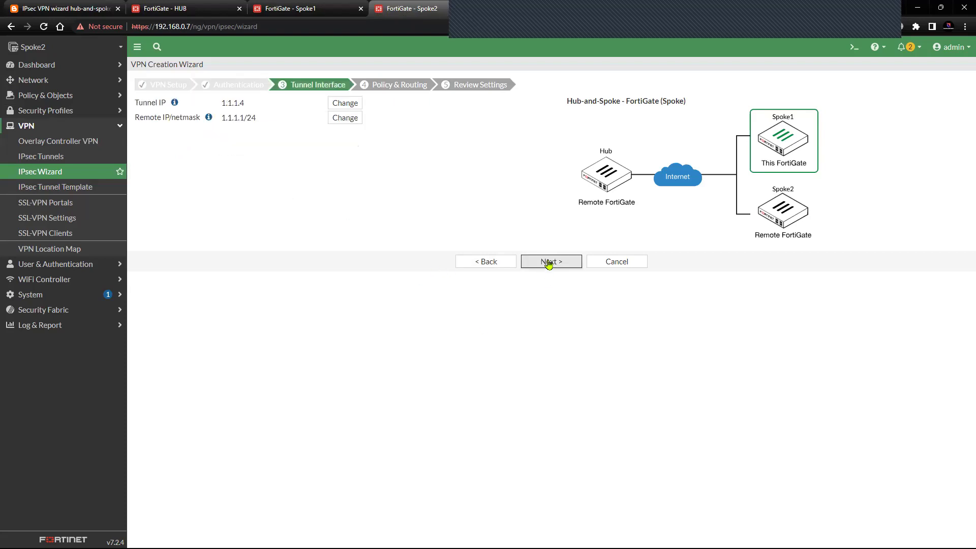
left_click_drag(217, 105, 250, 106)
left_click(230, 162)
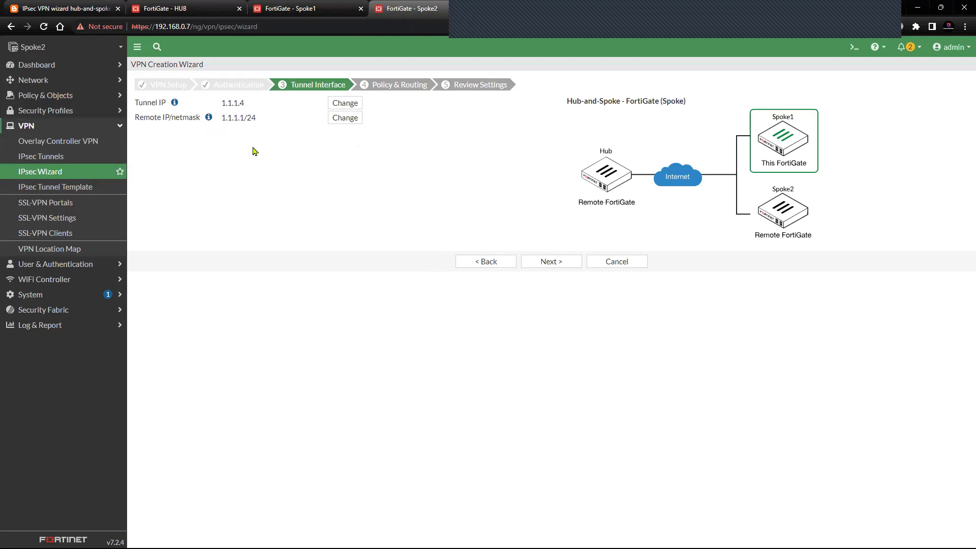
left_click_drag(224, 107, 263, 106)
left_click(254, 156)
left_click_drag(220, 106, 252, 108)
left_click(265, 165)
left_click(552, 262)
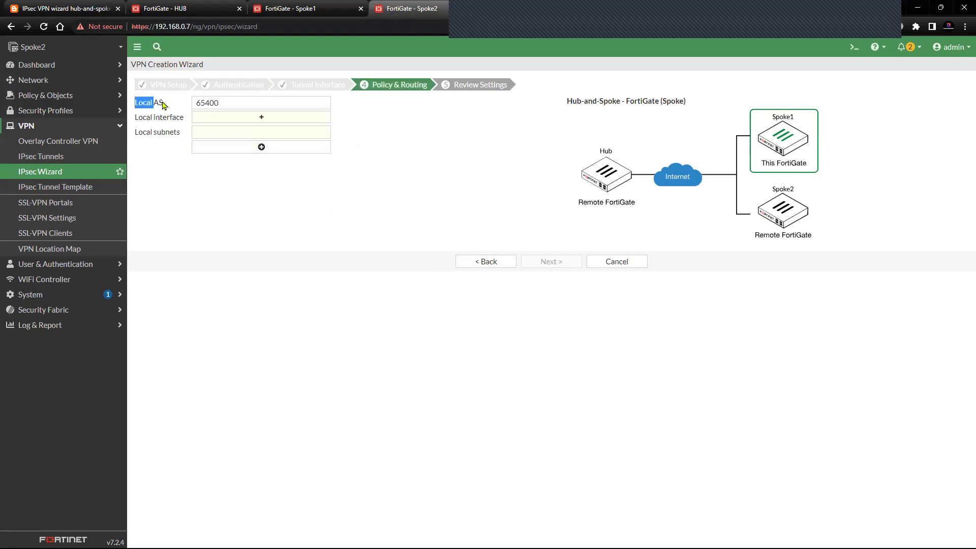
- Choose the Lo loopback as local interface, auto-filling local subnet 22.22.22.22/32
left_click_drag(197, 104, 229, 105)
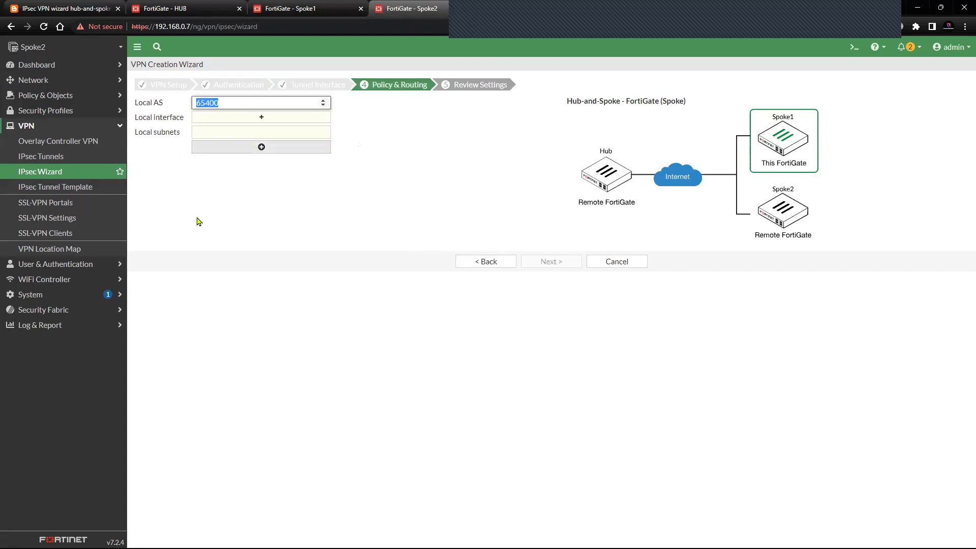
left_click(257, 117)
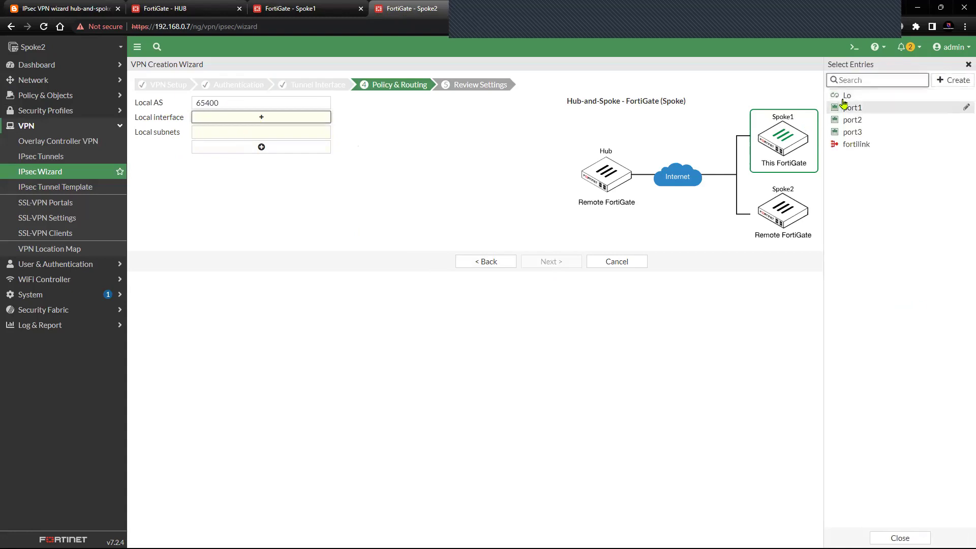
left_click(846, 95)
left_click_drag(133, 147, 177, 145)
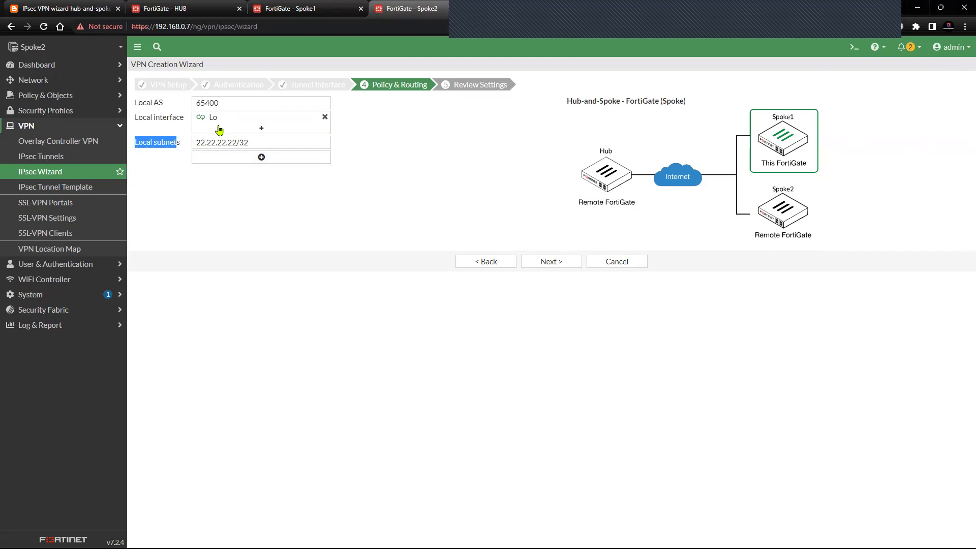
left_click(186, 162)
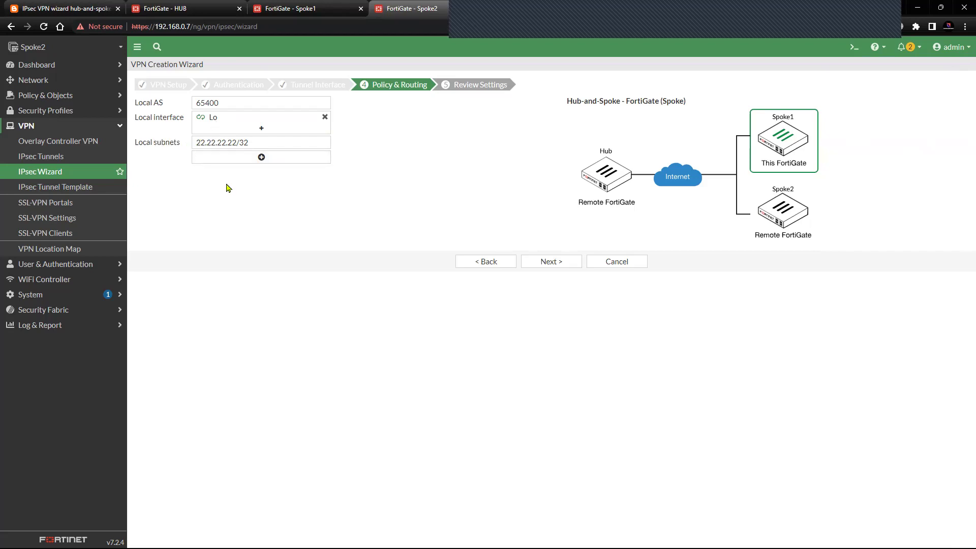
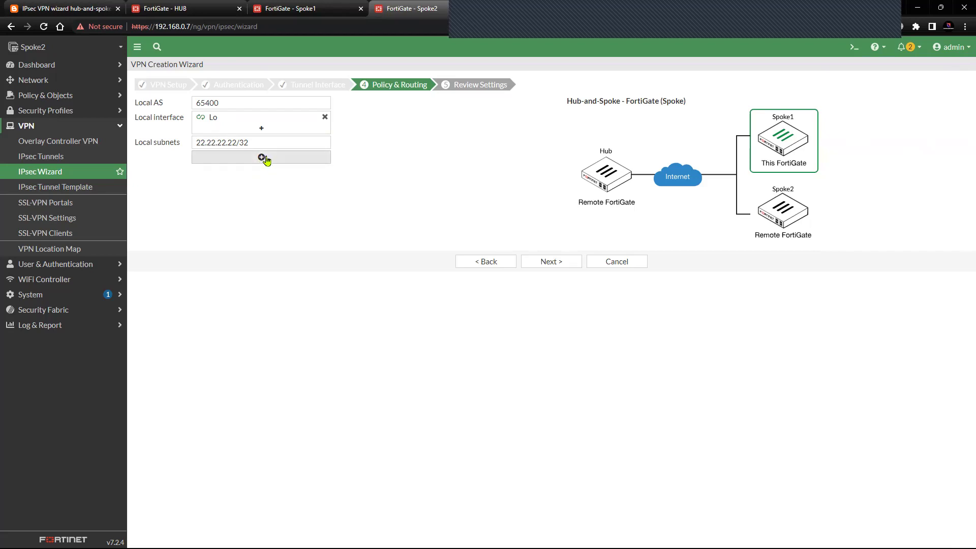
- Review and create Spoke2's spoke VPN, then view the tunnel list with spoke2 inactive on port1
left_click(542, 261)
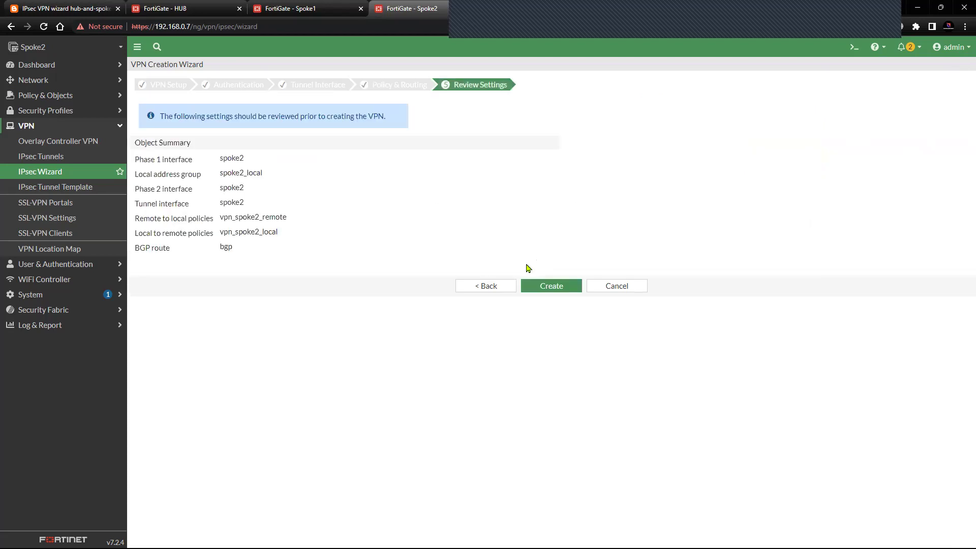
left_click(550, 285)
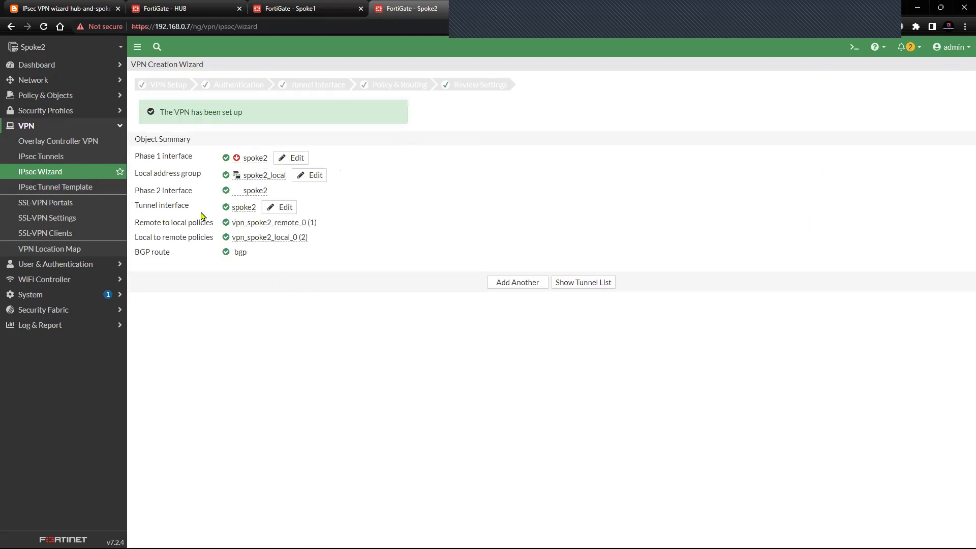
left_click(581, 284)
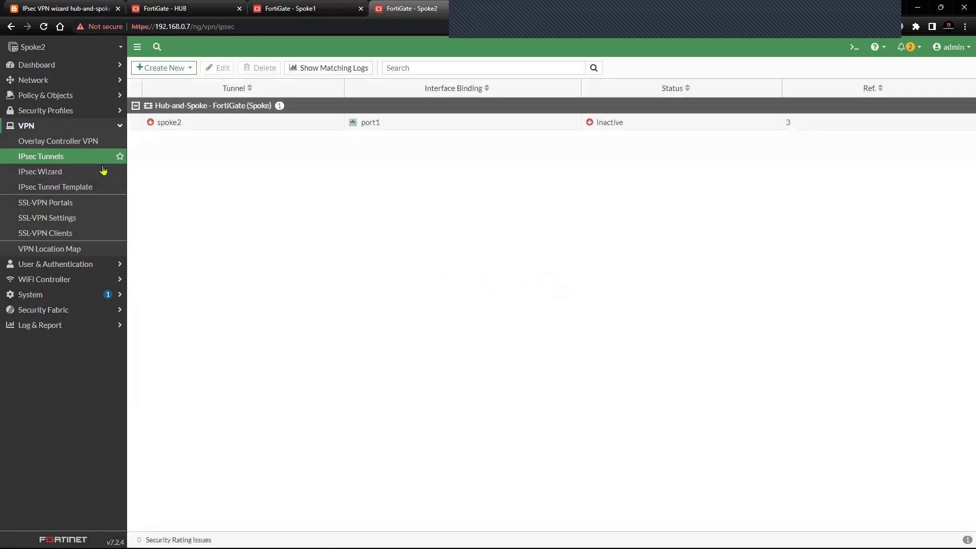
- Refresh Spoke2's tunnel list so spoke2 shows Up, then view Spoke1's tunnels
left_click(81, 158)
mouse_move(187, 128)
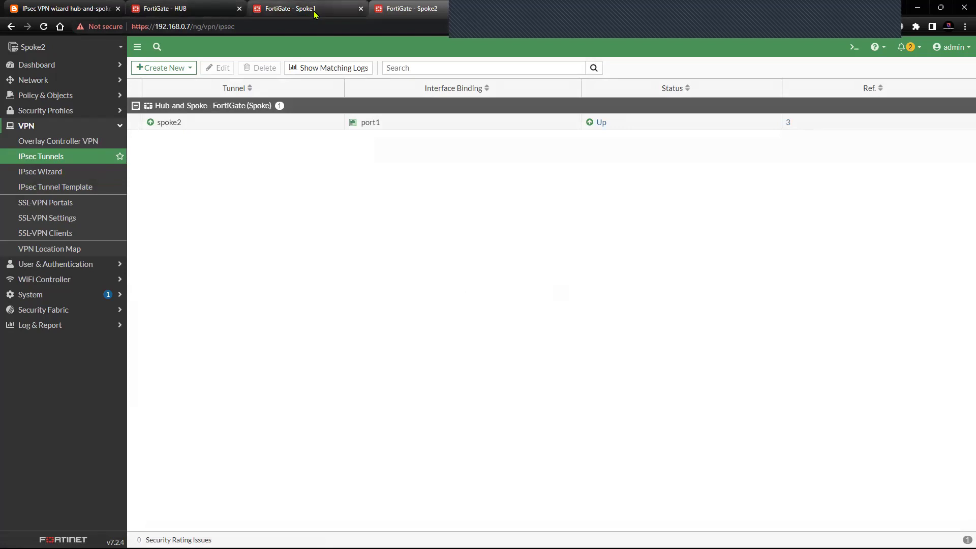
left_click(315, 11)
left_click(864, 66)
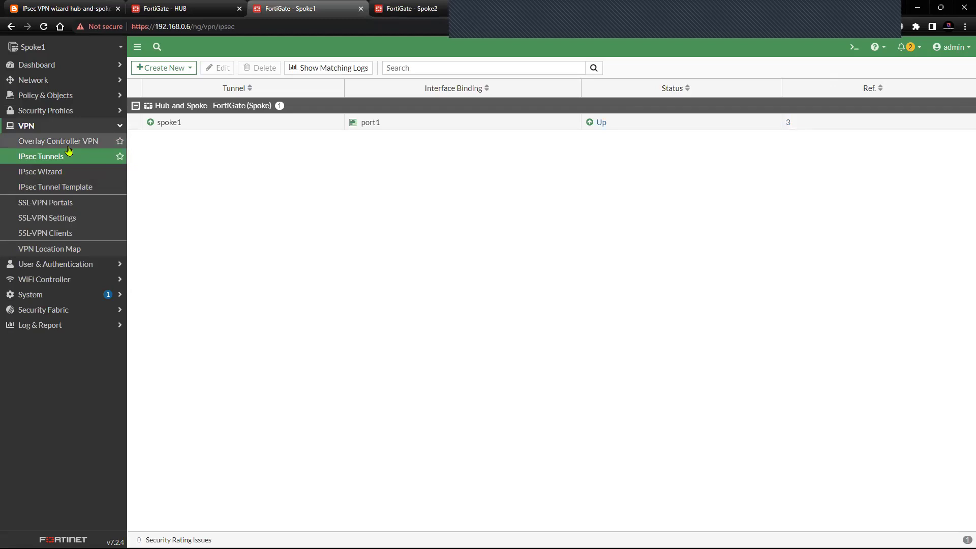
- Review Spoke1's firewall policies with the Lo0-to-spoke1 and spoke1-to-Lo0 groups expanded
left_click(76, 96)
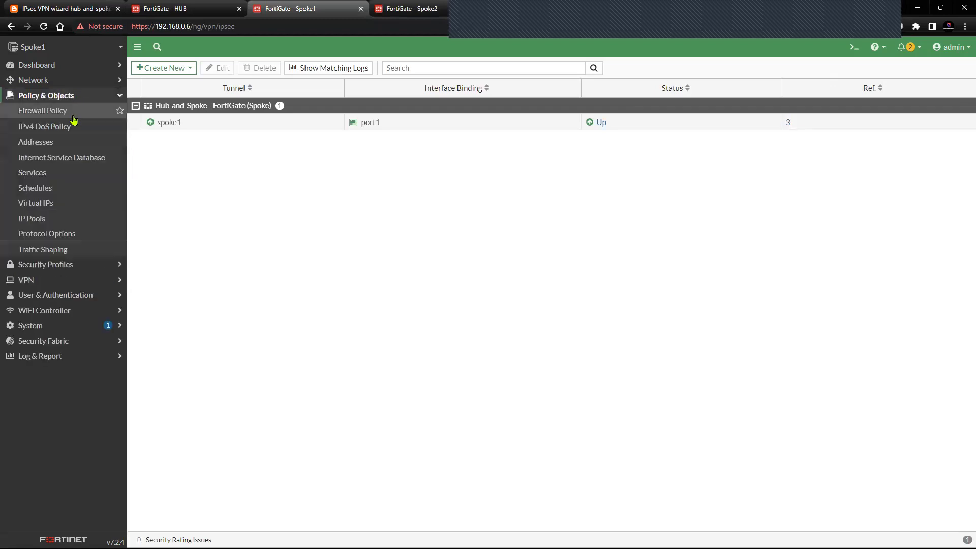
left_click(73, 114)
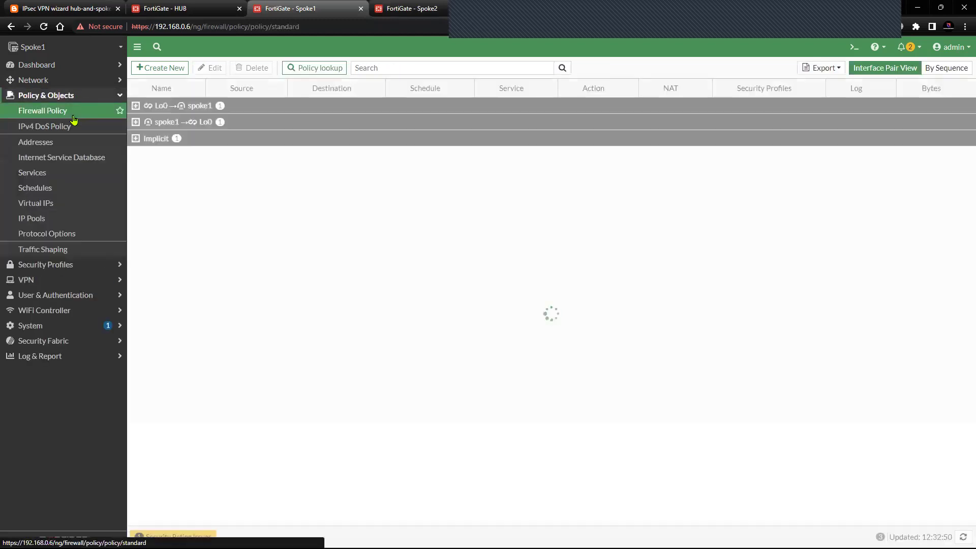
left_click(135, 106)
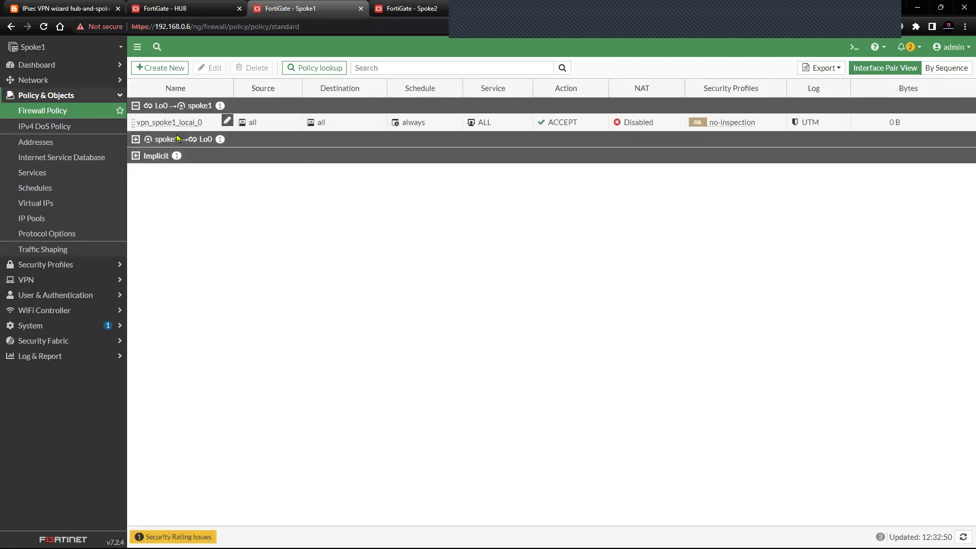
left_click(136, 139)
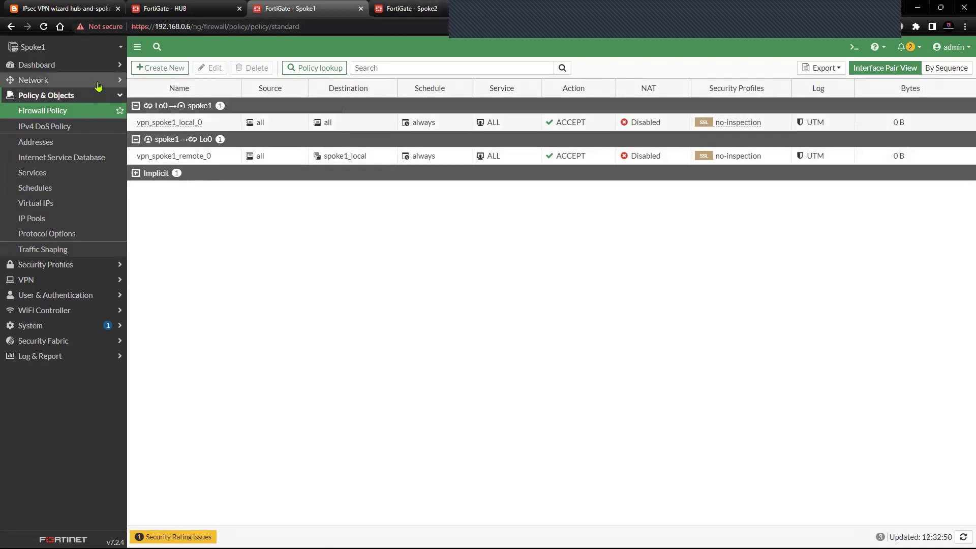
left_click(398, 14)
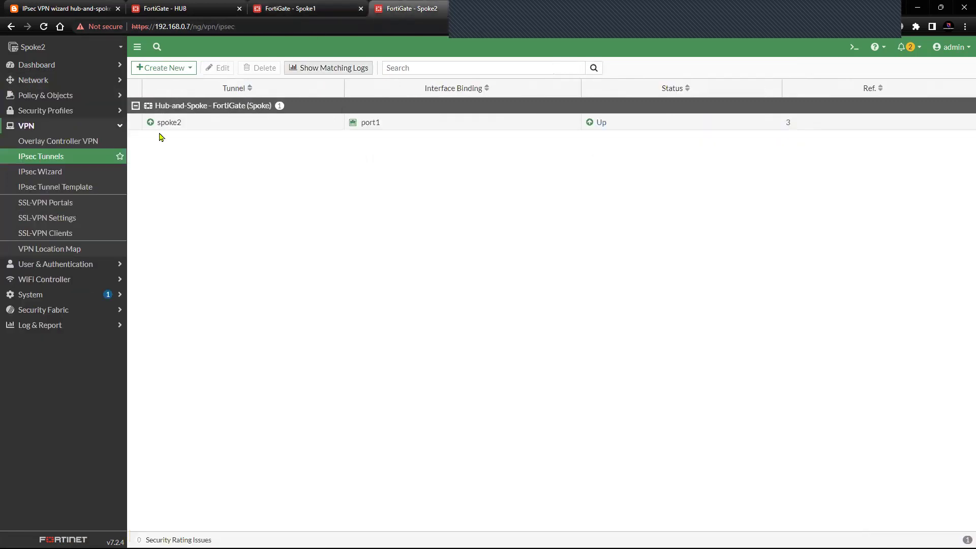
- Check Spoke2's firewall policies, then its BGP page advertising network 22.22.22.22/32
left_click(46, 95)
left_click(75, 115)
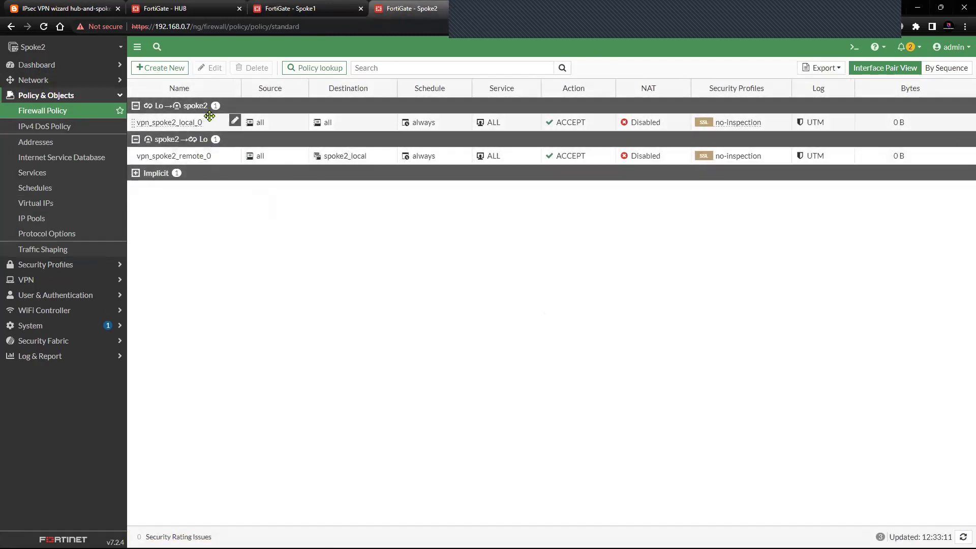
left_click(65, 81)
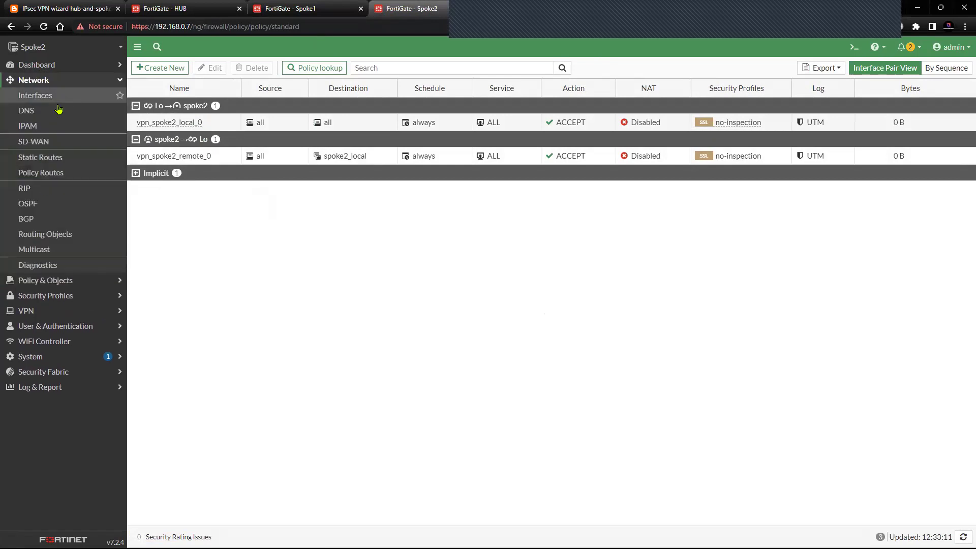
left_click(48, 219)
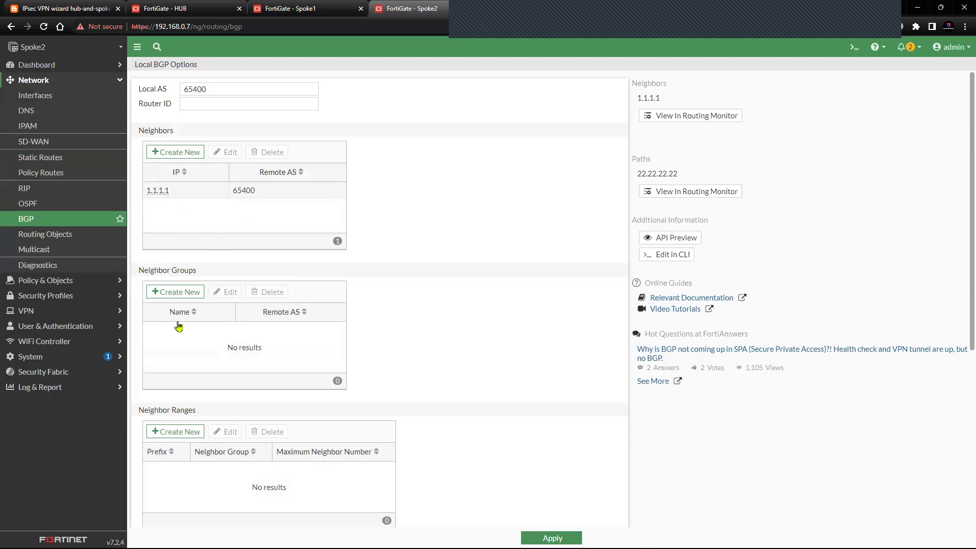
scroll(179, 327, "down", 5)
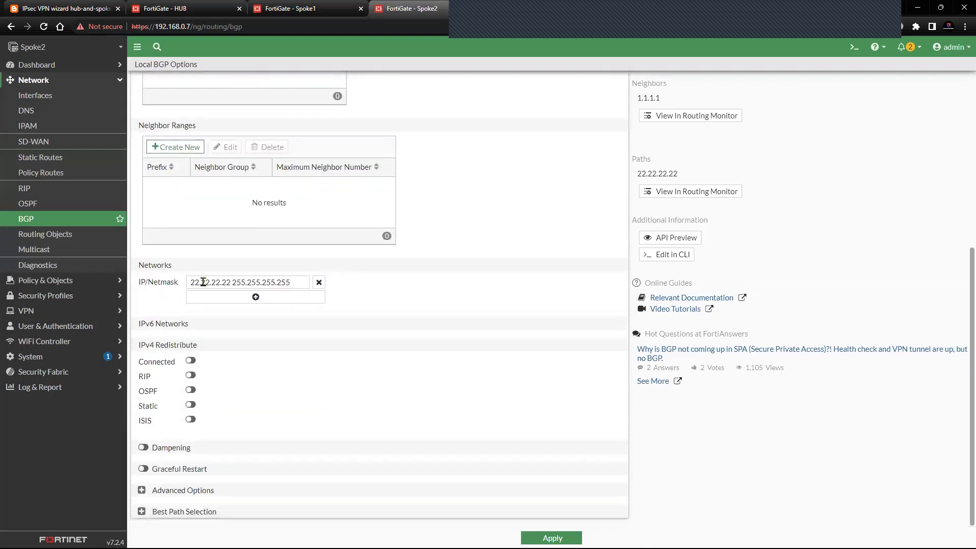
left_click_drag(188, 283, 227, 283)
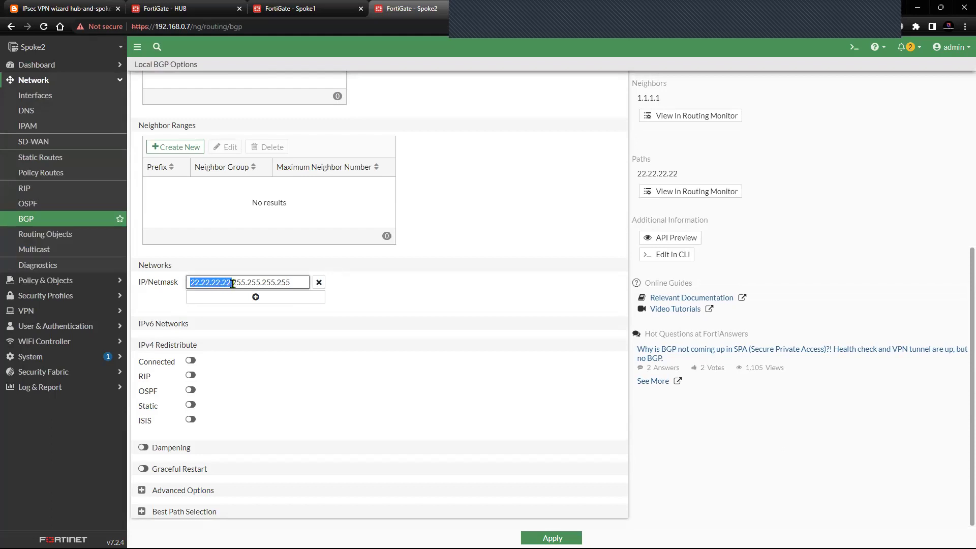
left_click(373, 319)
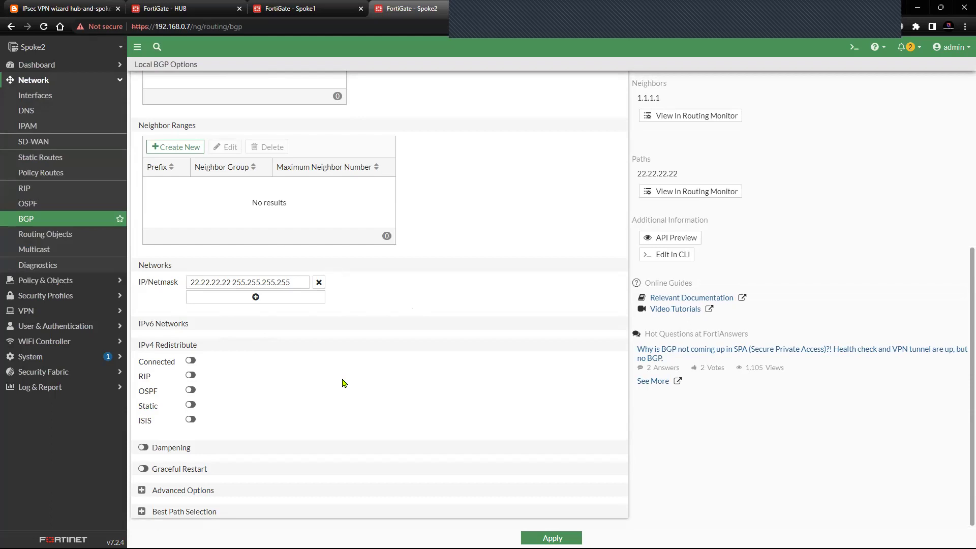
scroll(484, 453, "up", 5)
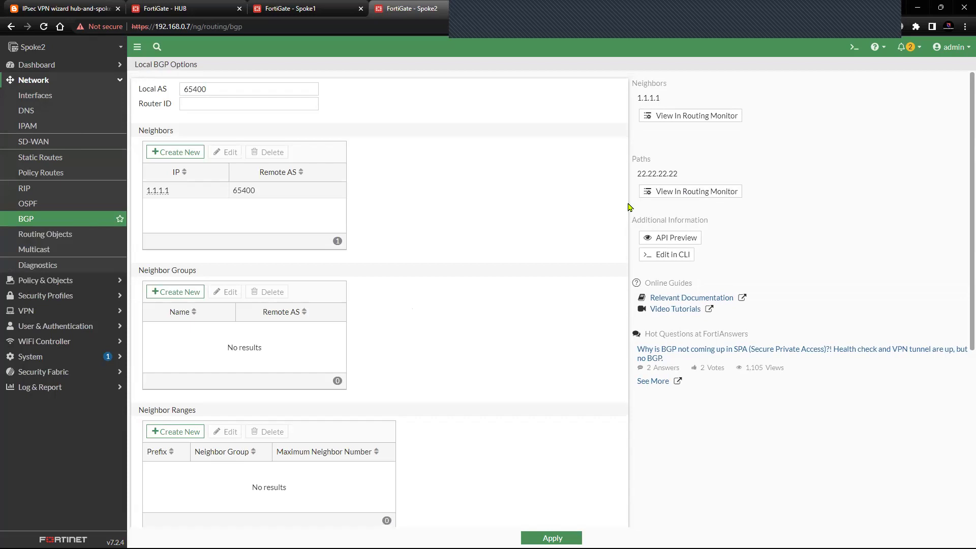
- Inspect Spoke2's BGP paths and neighbor 1.1.1.1 (AS 65400, Active) in the routing monitor
left_click(696, 193)
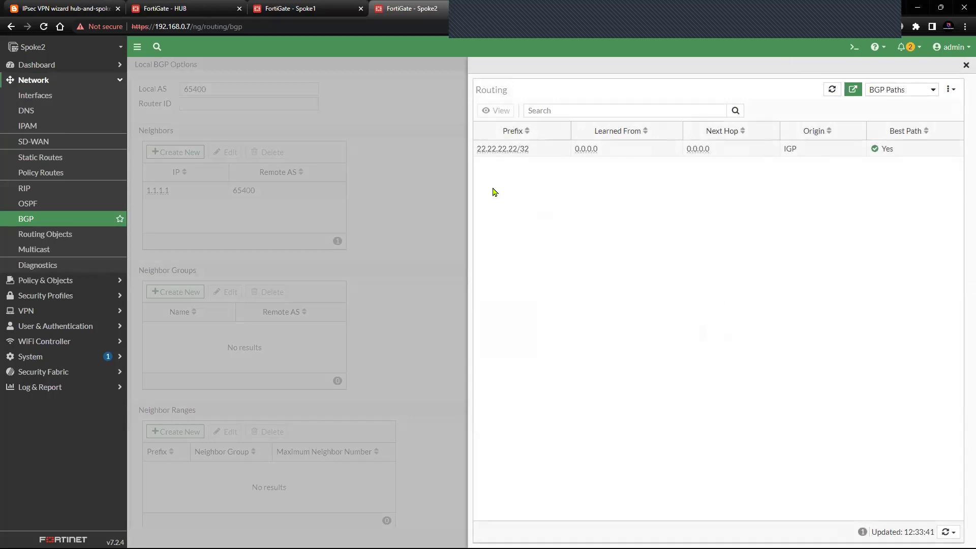
left_click(966, 65)
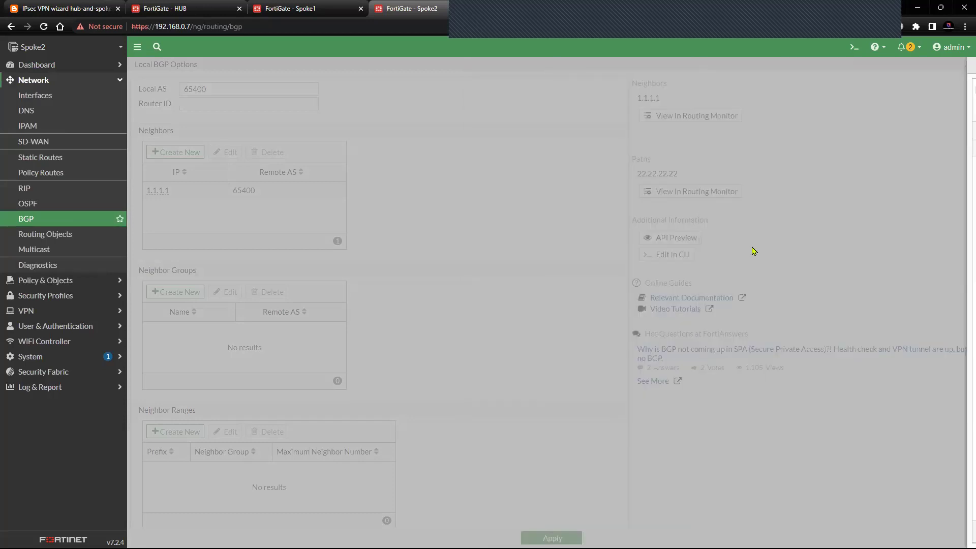
left_click(692, 121)
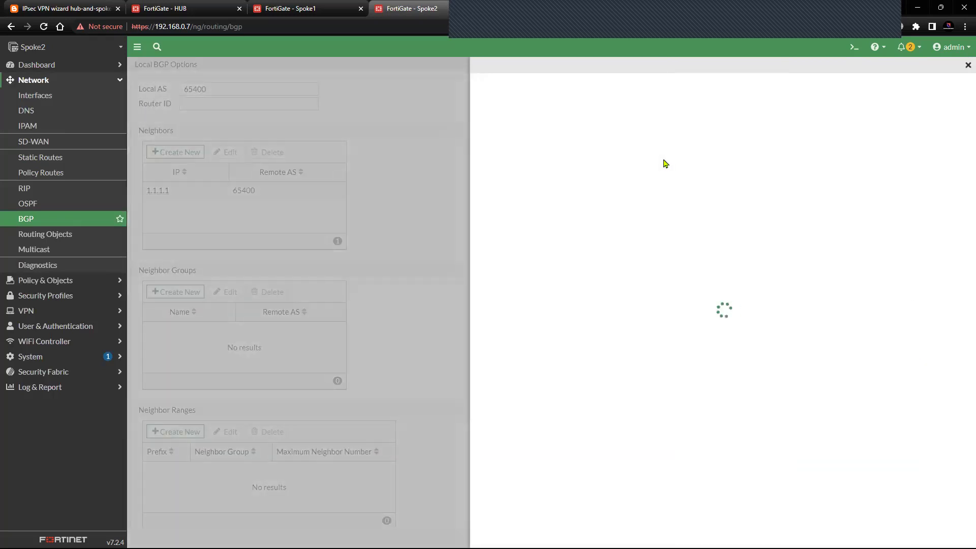
left_click(966, 65)
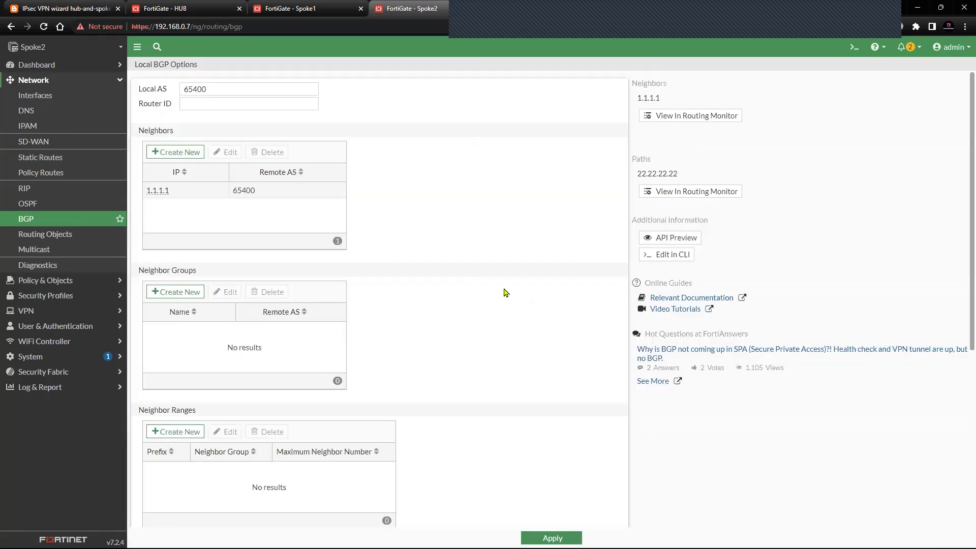
- Confirm the HUB's dialup tunnels HUB_0 to 192.168.0.6 and HUB_1 to 192.168.0.7 are up
left_click(315, 16)
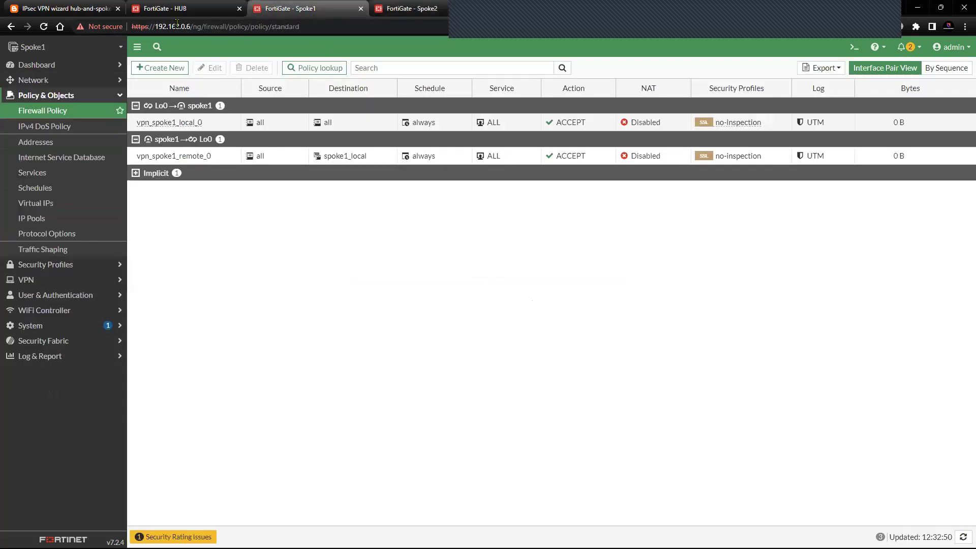
key("ctrl+shift+Tab")
left_click(106, 174)
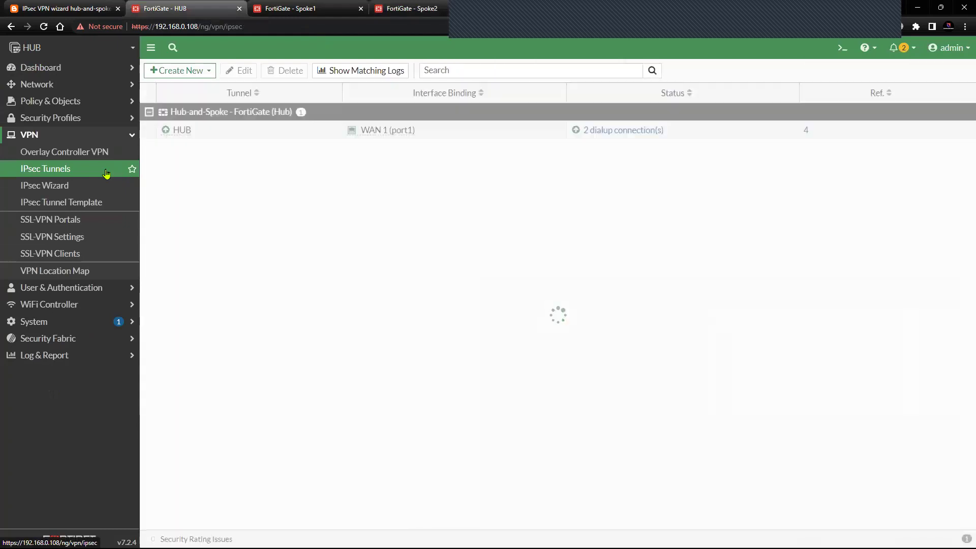
left_click(240, 133)
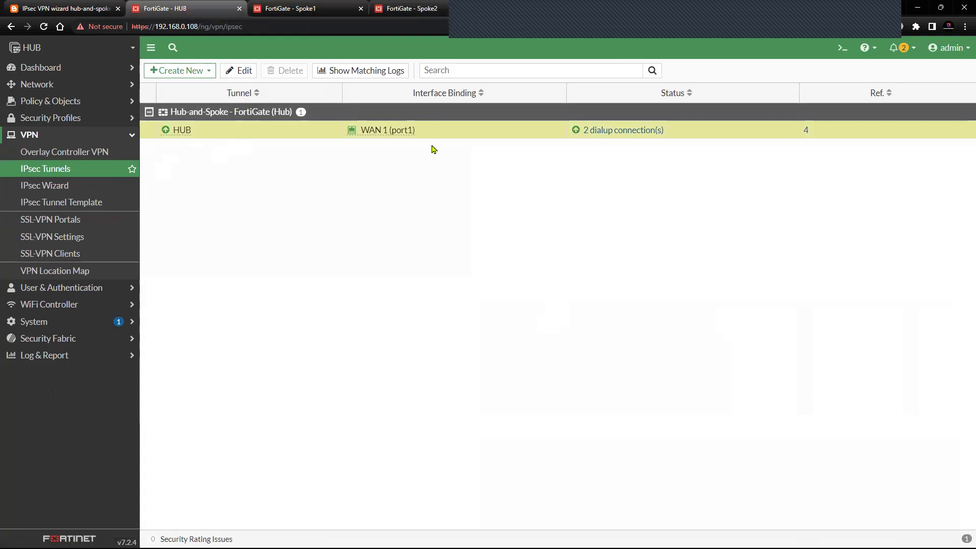
left_click(606, 131)
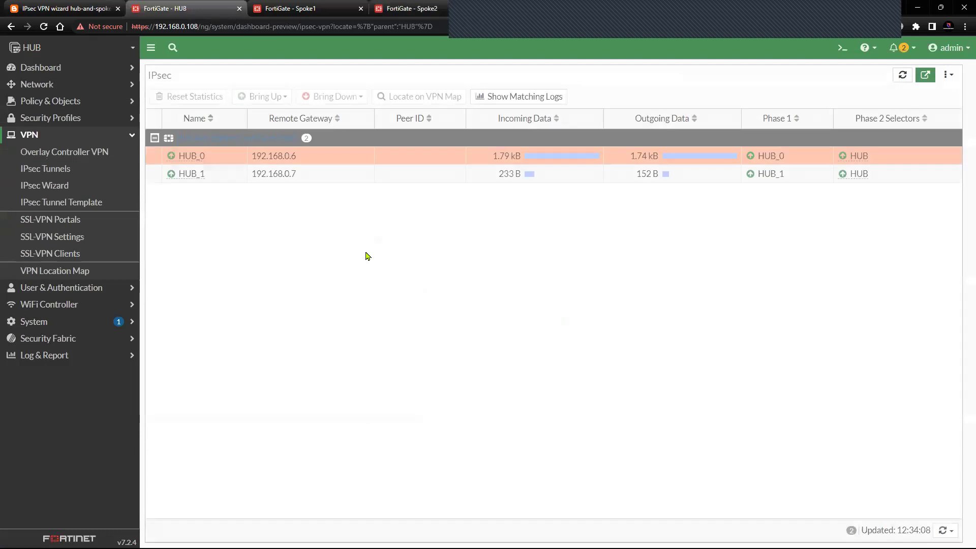
left_click(203, 178)
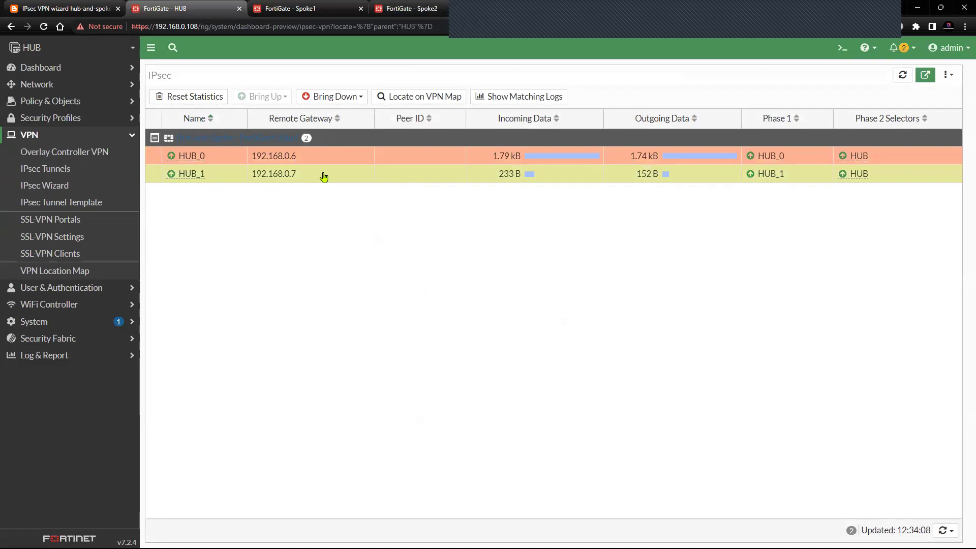
left_click(66, 170)
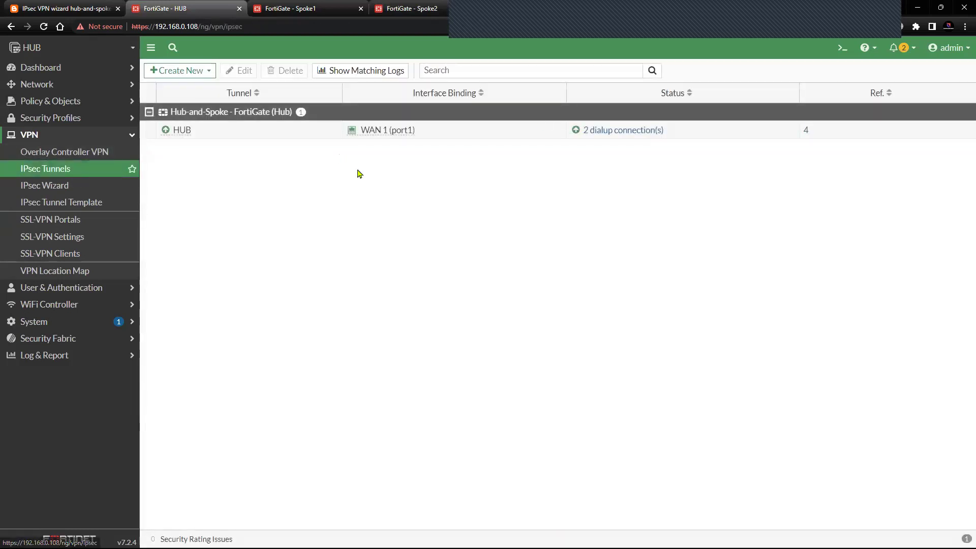
left_click(617, 131)
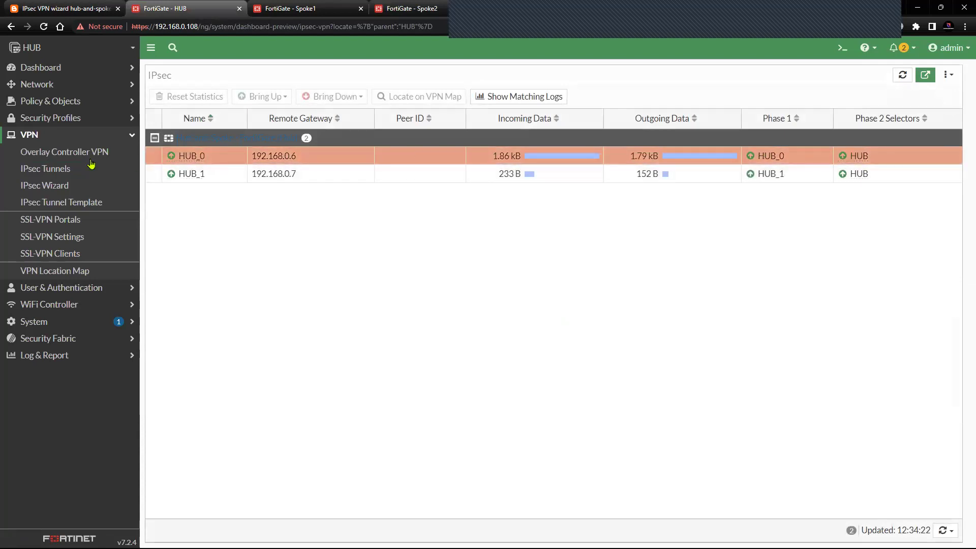
- Show Spoke1's routing table with 'get router info routing-table details' in the CLI console
left_click(316, 8)
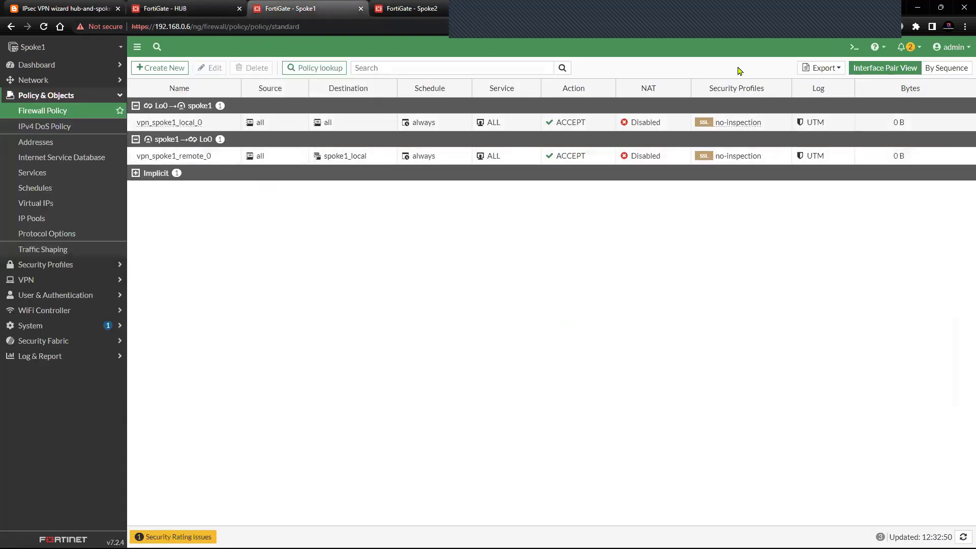
left_click(853, 47)
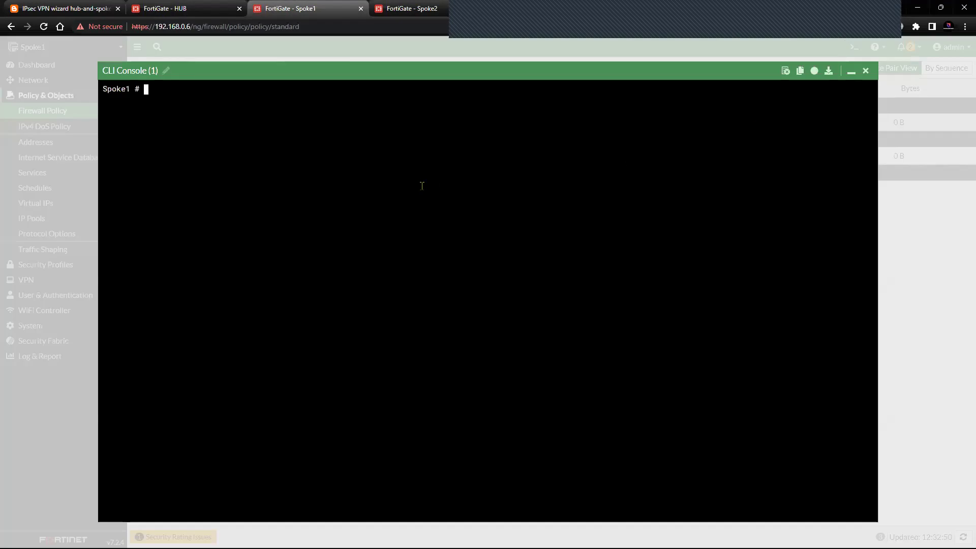
key("Return")
key("Return")
key("Return")
type("get ")
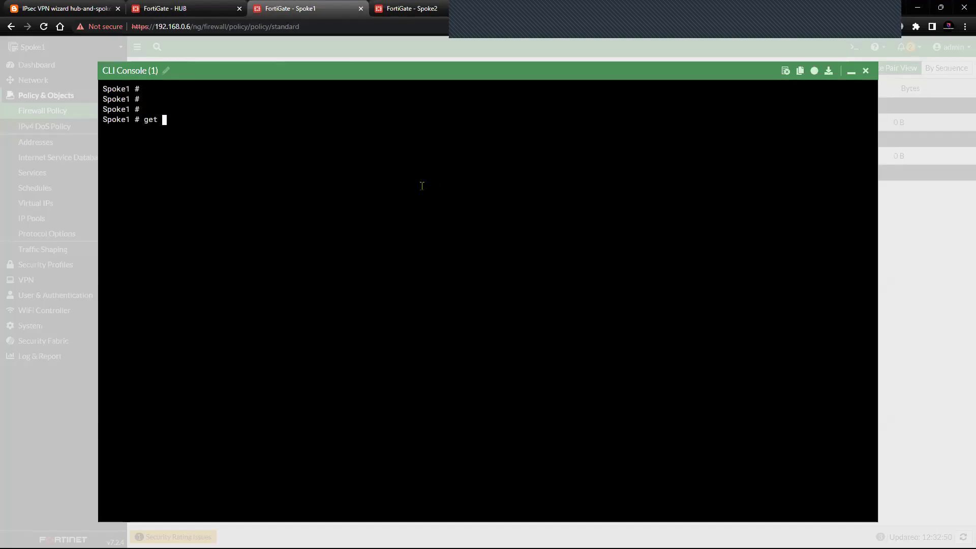
type("router info routing-table details")
key("Return")
key("Return")
key("Return")
key("Return")
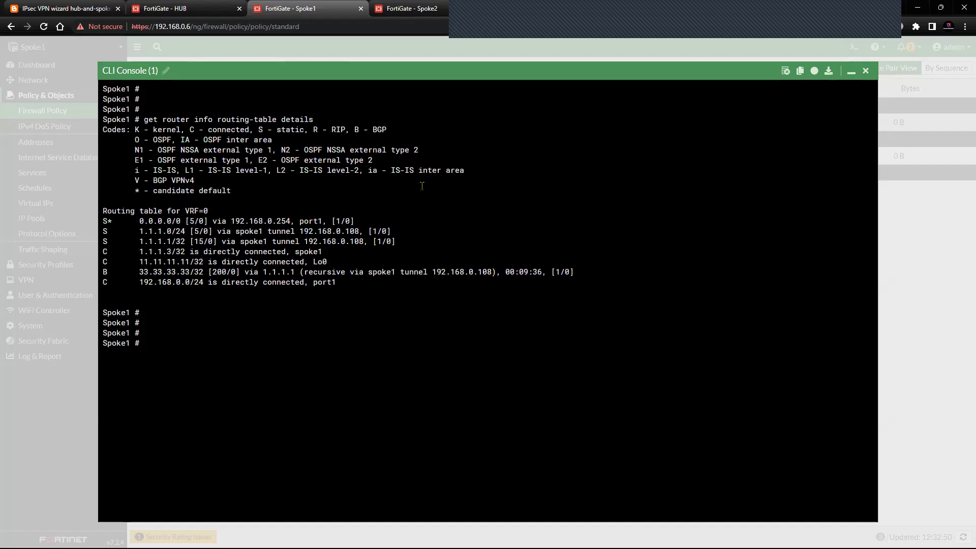
- Ping the hub loopback 33.33.33.33 from source 11.11.11.11, getting 0% loss
type("execute ping-options source ")
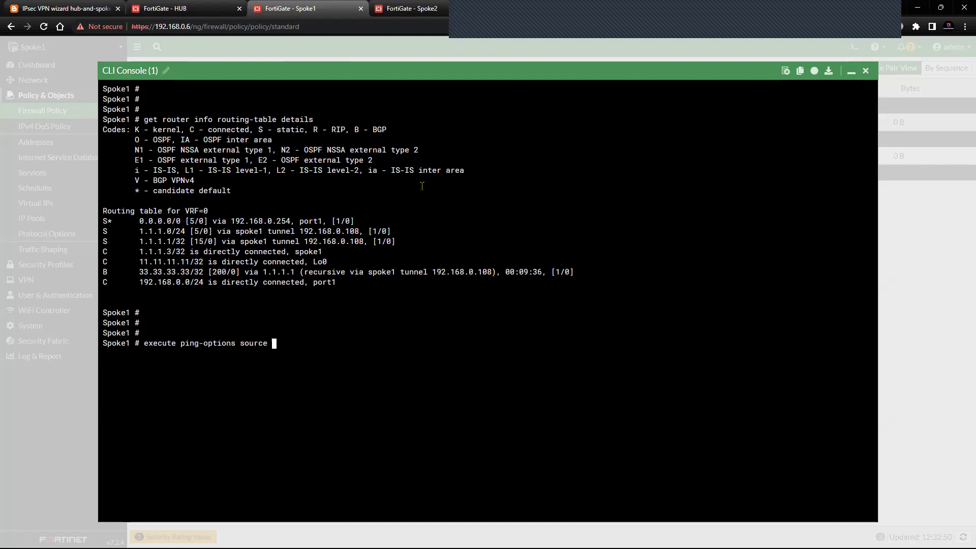
type("11.11.11.11")
key("Return")
type("execute ping")
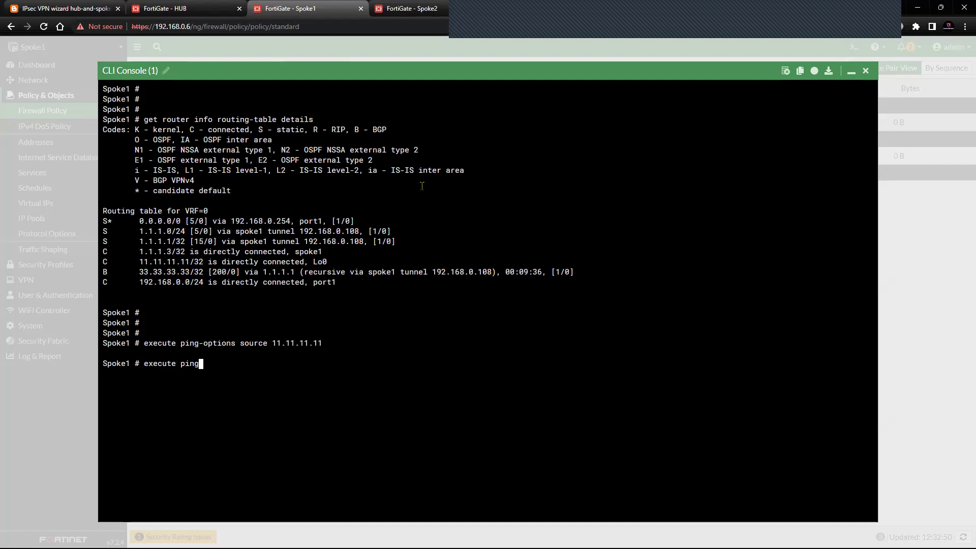
type(" 33.33.33.33")
key("Return")
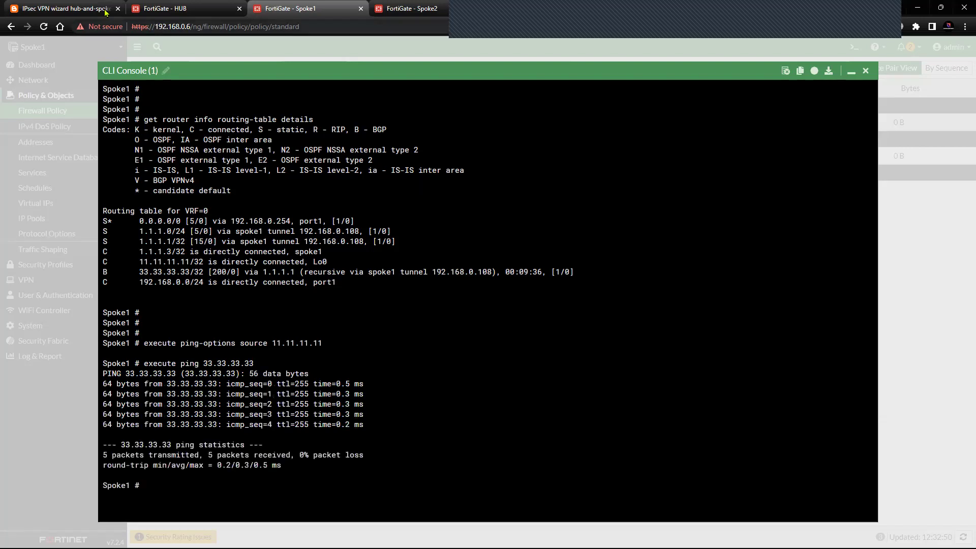
- Compare the ADVPN diagram and HUB tunnel monitor, where HUB_0 traffic reads 1.86 kB
left_click(66, 9)
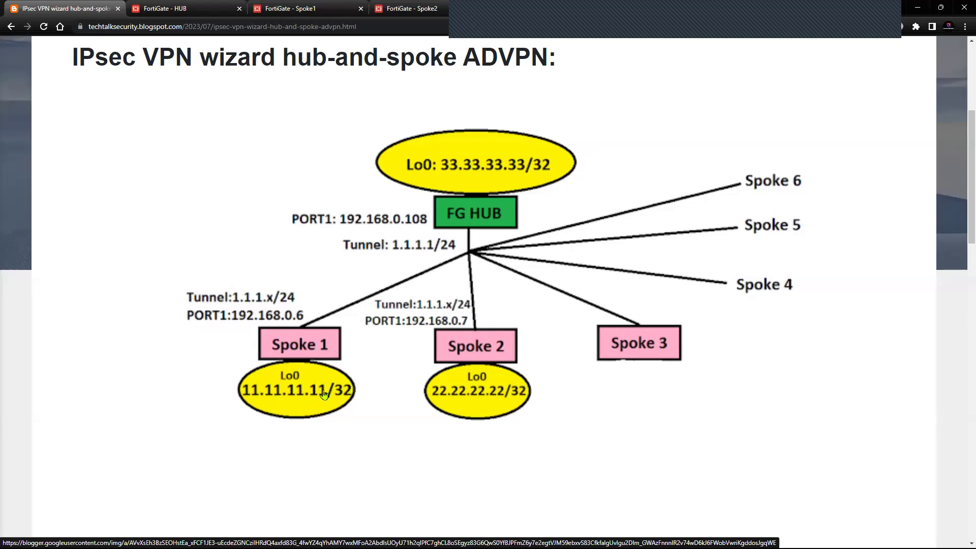
left_click(201, 9)
key("ctrl+Tab")
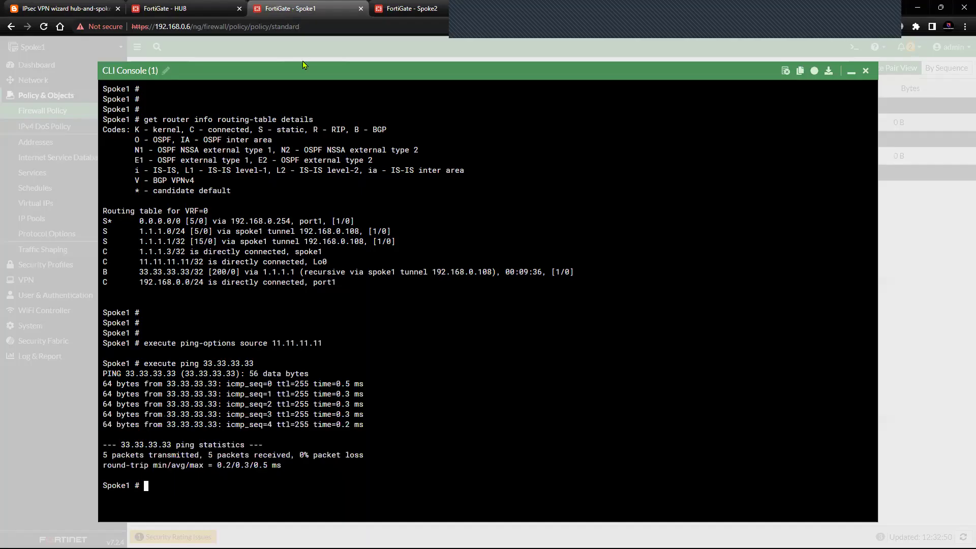
left_click(220, 8)
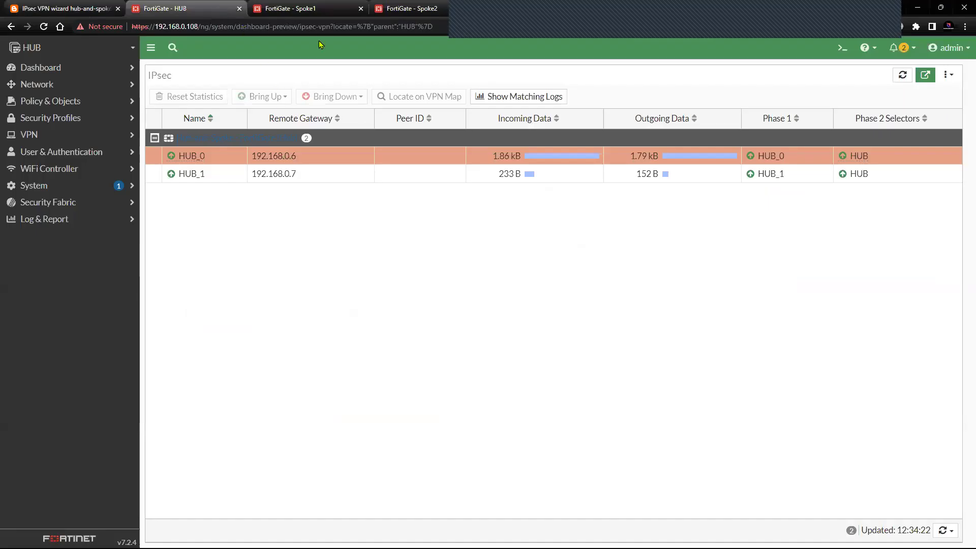
left_click(316, 15)
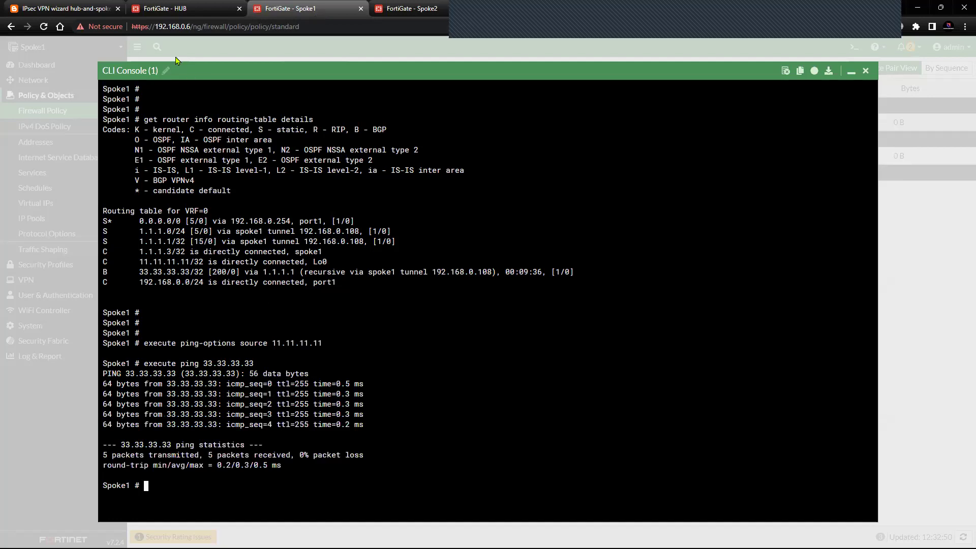
- Run 'get router info bgp neighbors' in Spoke2's CLI console
left_click(425, 15)
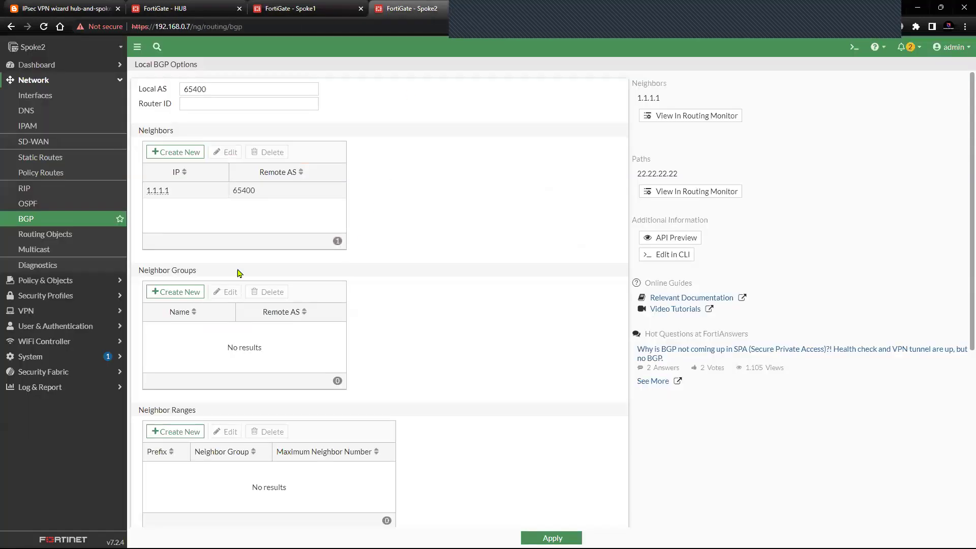
left_click(854, 47)
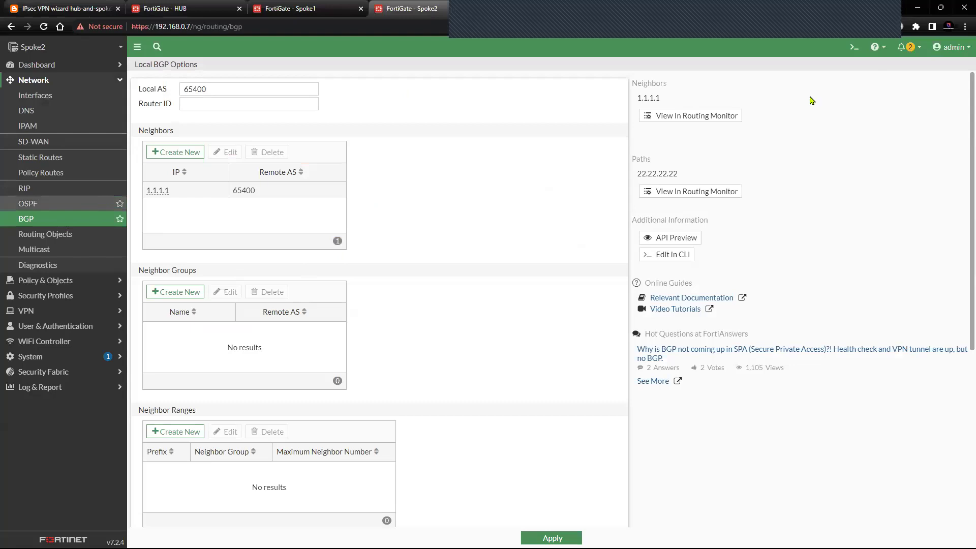
key("Return")
key("Return")
key("Return")
key("Return")
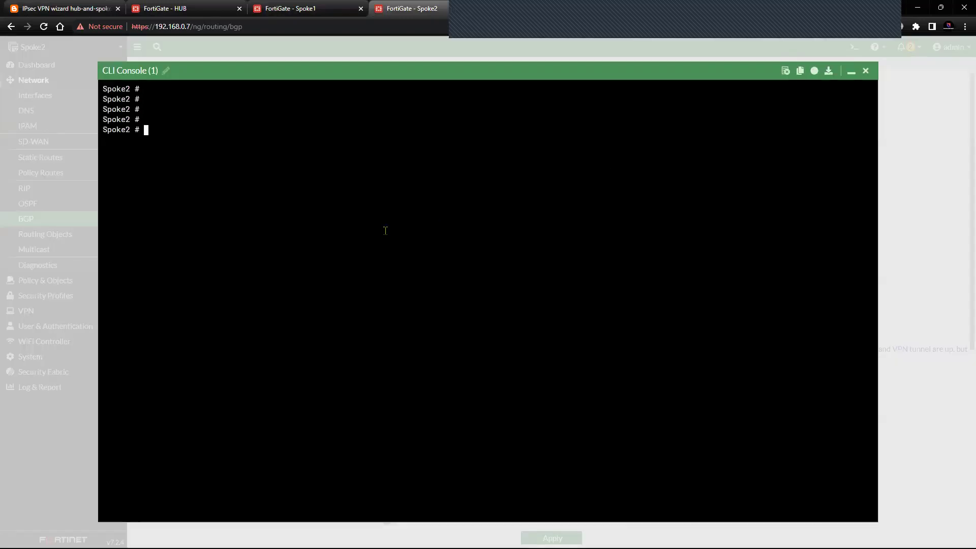
type("get router info bgp neighbors")
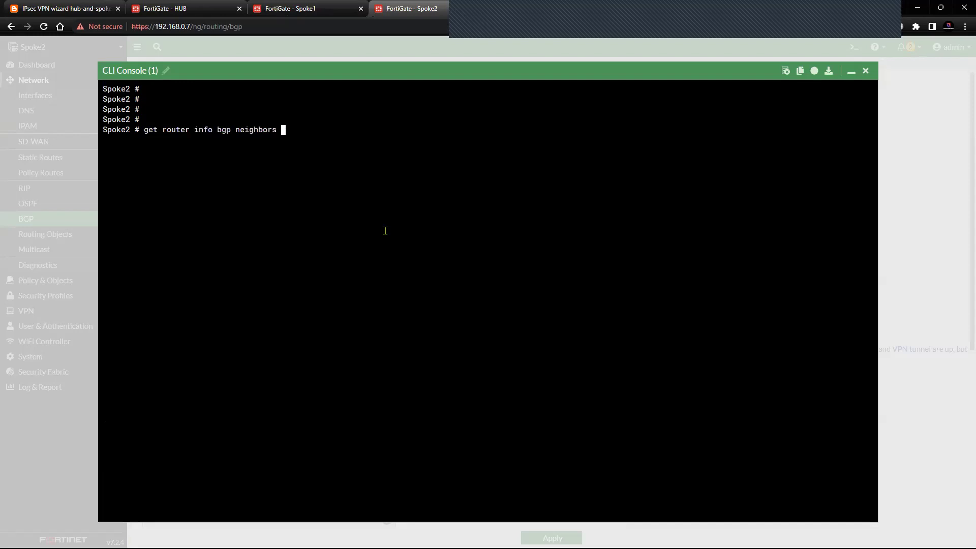
key("Return")
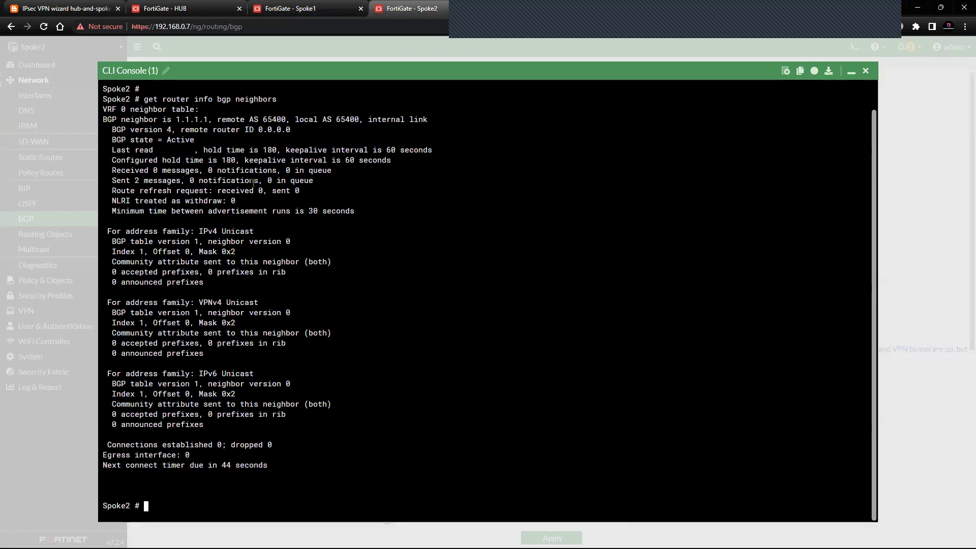
- Note neighbor 1.1.1.1 (AS 65400) stuck in Active with no connections, then go to the HUB
left_click_drag(166, 140, 204, 139)
left_click(204, 139)
left_click_drag(167, 140, 193, 140)
left_click_drag(175, 120, 360, 120)
left_click(258, 121)
left_click(360, 120)
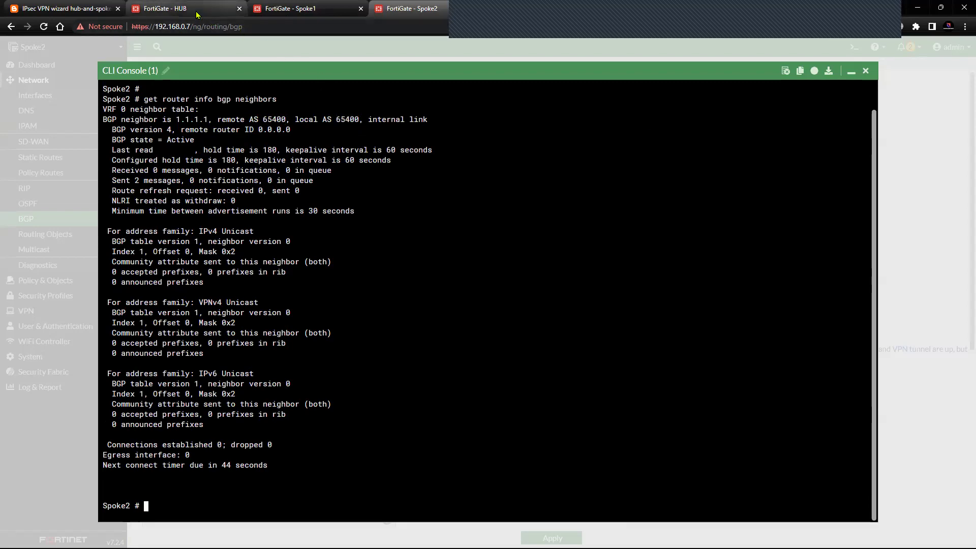
left_click(196, 10)
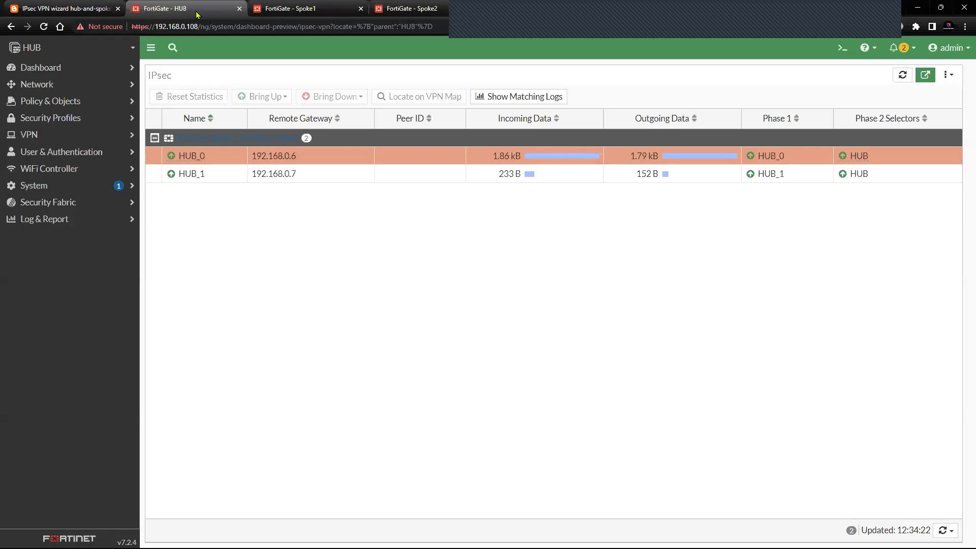
- Look over the HUB tunnel settings, then open the hub's BGP page listing only neighbor 1.1.1.3
left_click(65, 84)
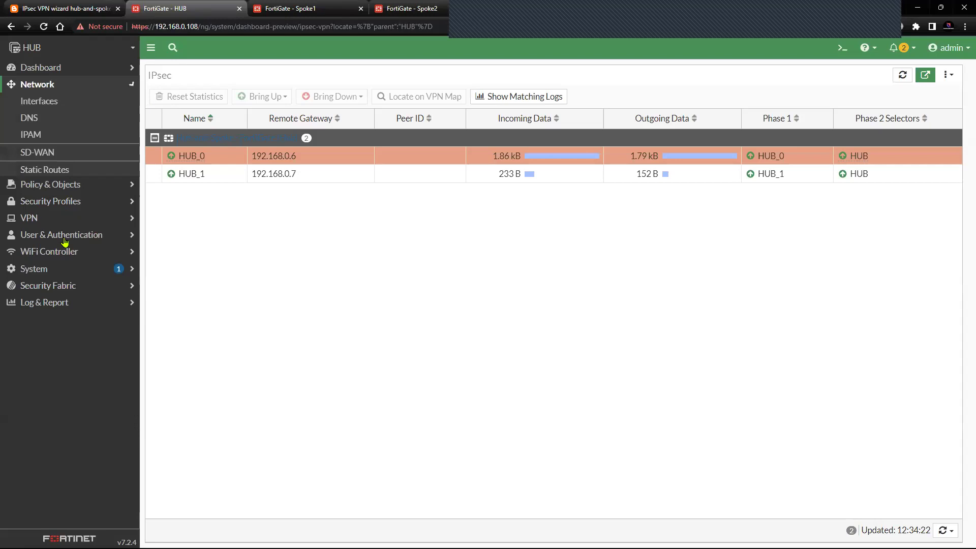
left_click(56, 238)
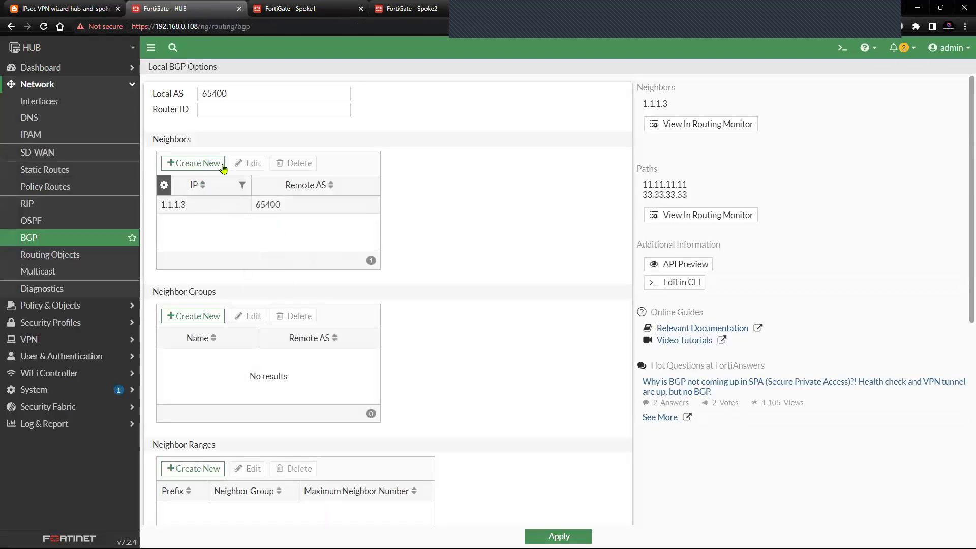
left_click(61, 91)
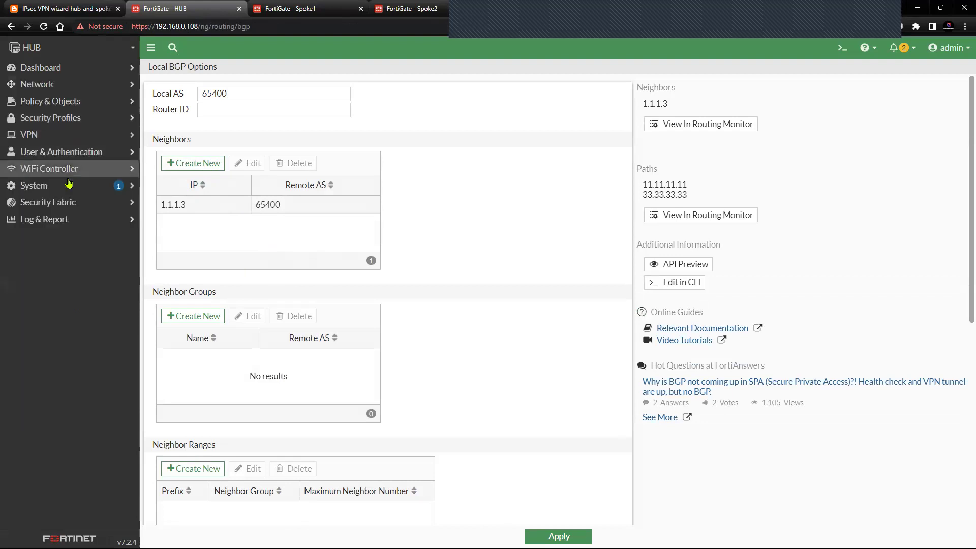
left_click(76, 134)
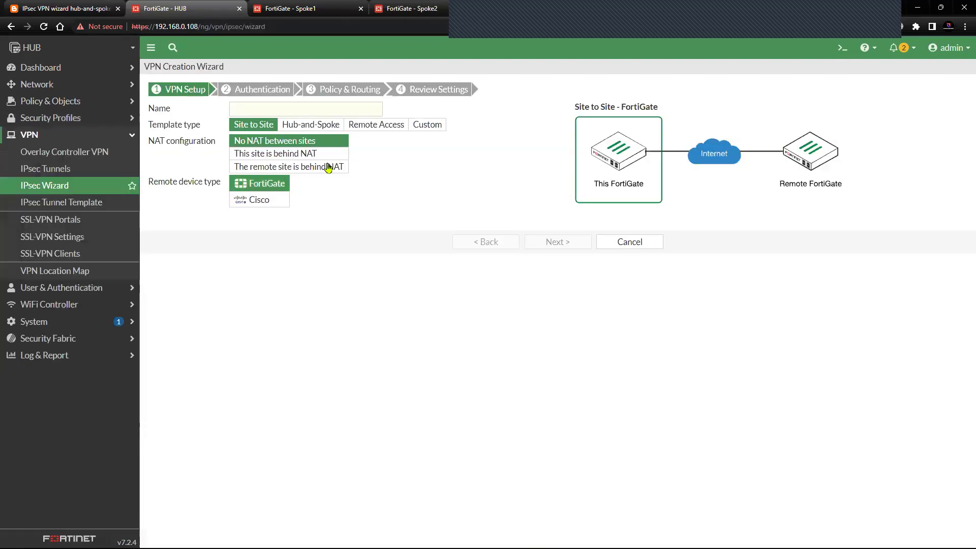
key("alt+Left")
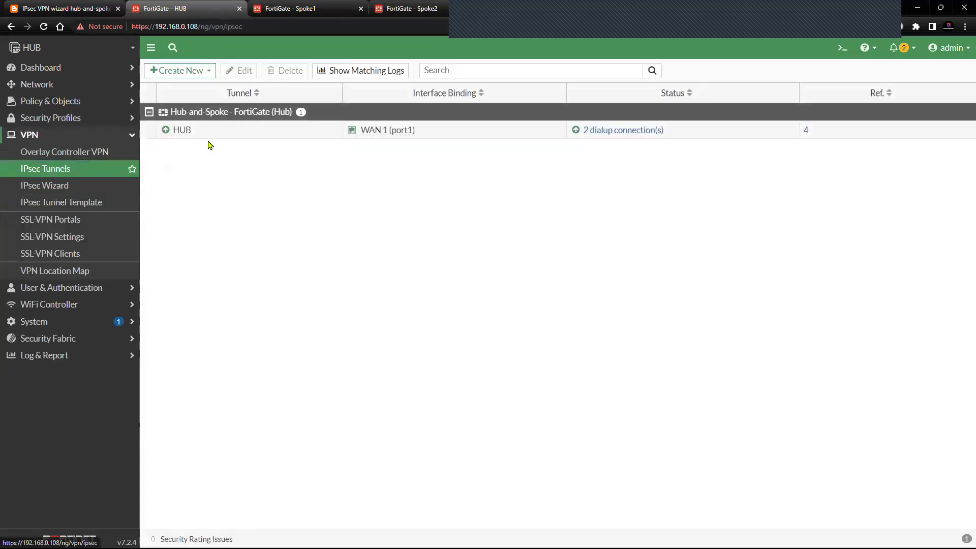
left_click(238, 70)
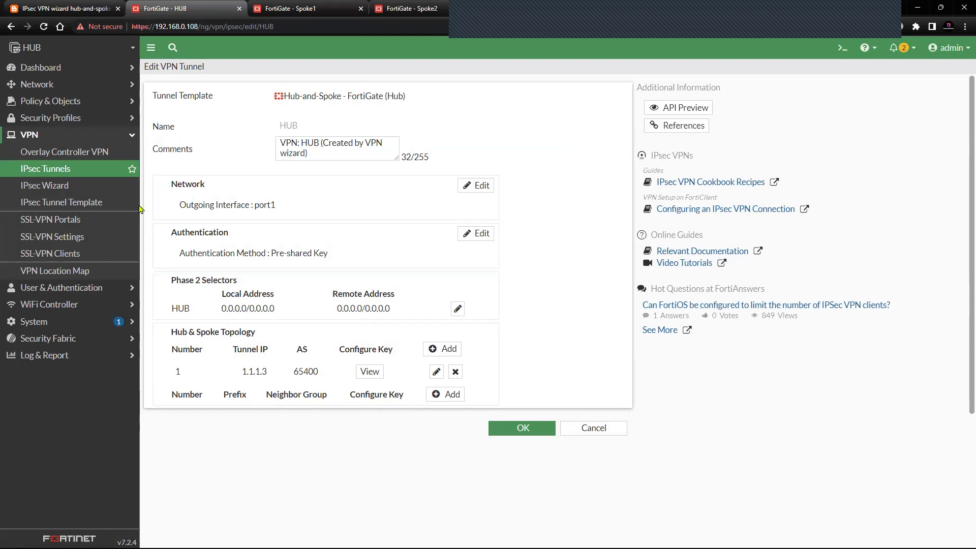
left_click(113, 134)
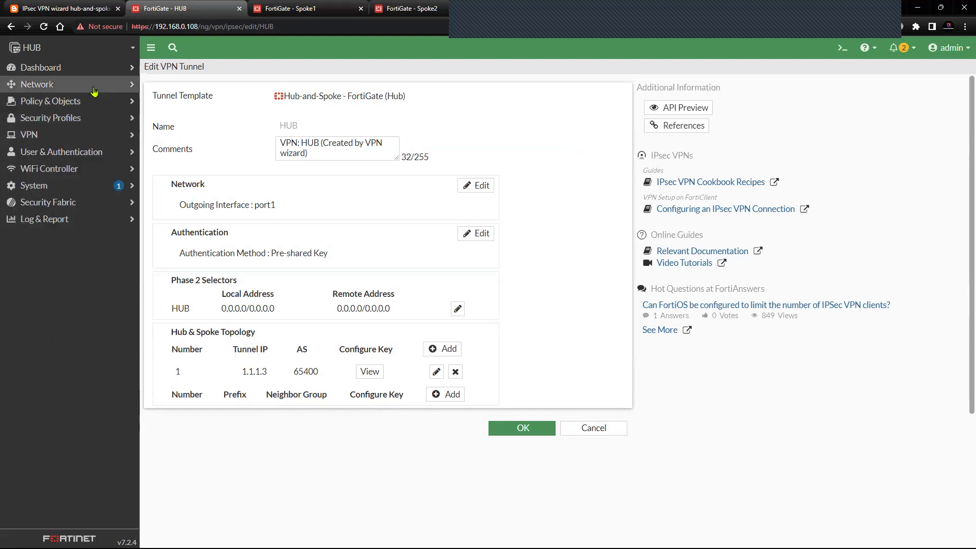
left_click(117, 84)
left_click(64, 238)
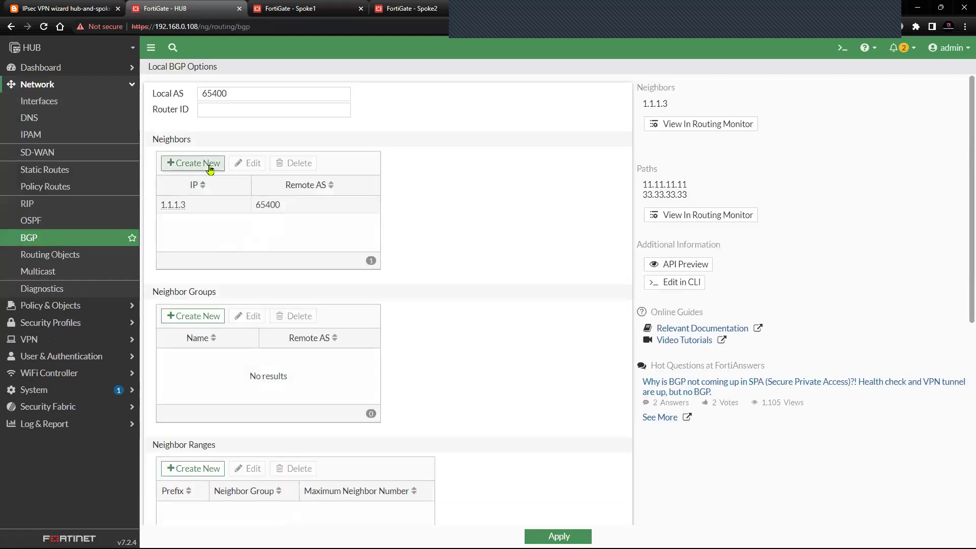
- Add hub BGP neighbor 1.1.1.4 with remote AS 65400, matching Spoke2's AS
left_click(186, 164)
left_click(537, 99)
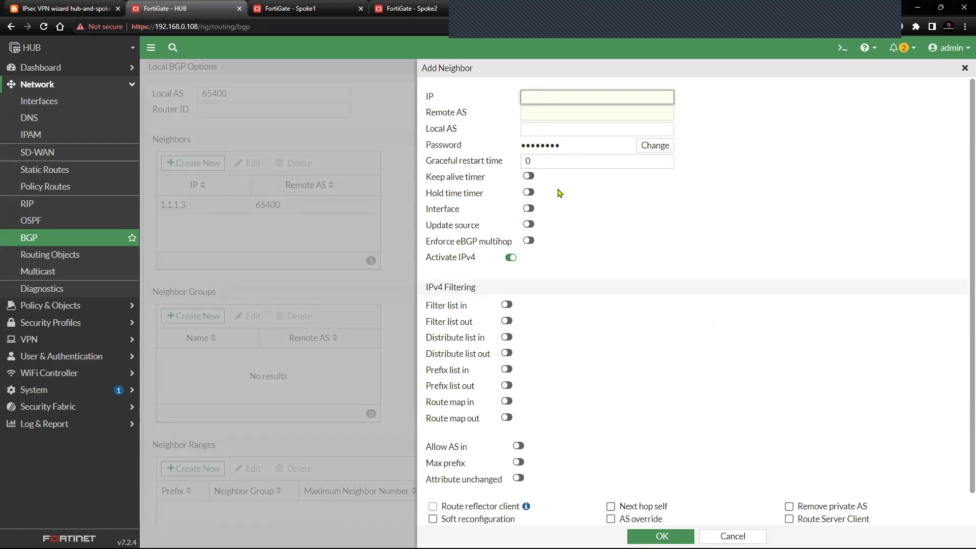
type("1.1.1")
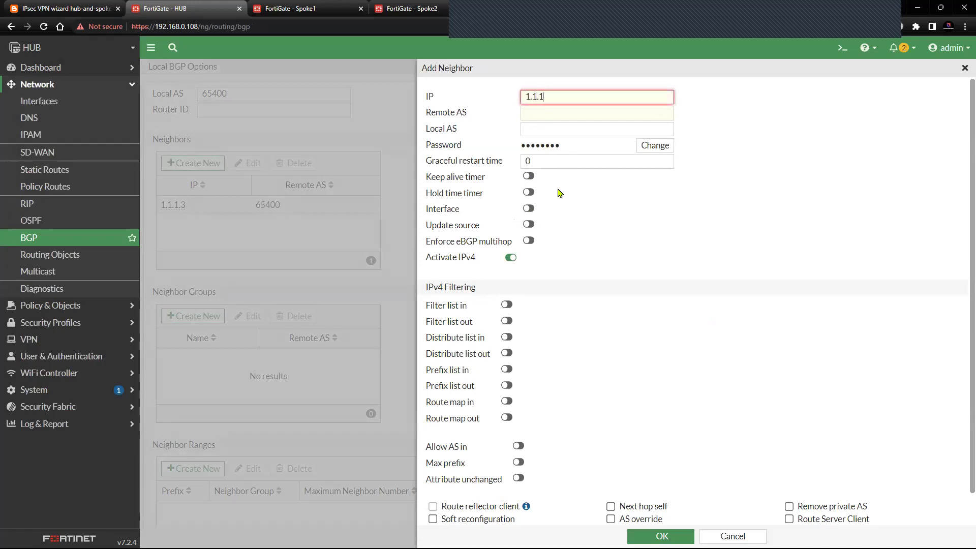
type(".4")
left_click(562, 119)
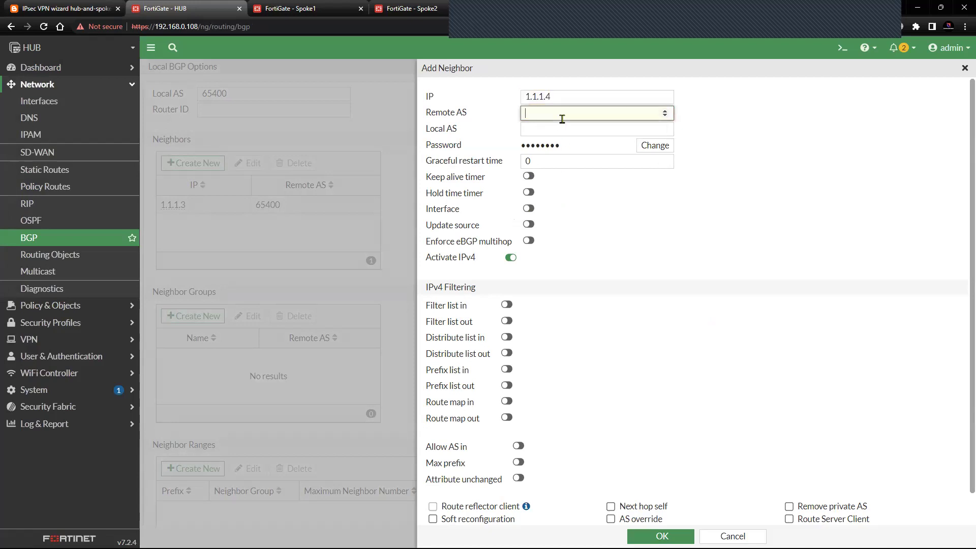
type("65400")
left_click(407, 8)
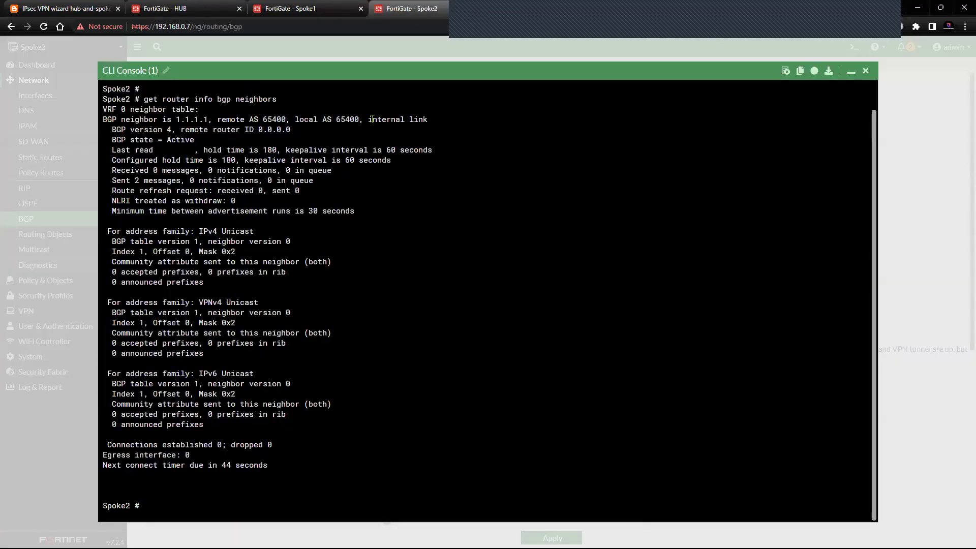
left_click_drag(261, 119, 278, 119)
left_click(167, 9)
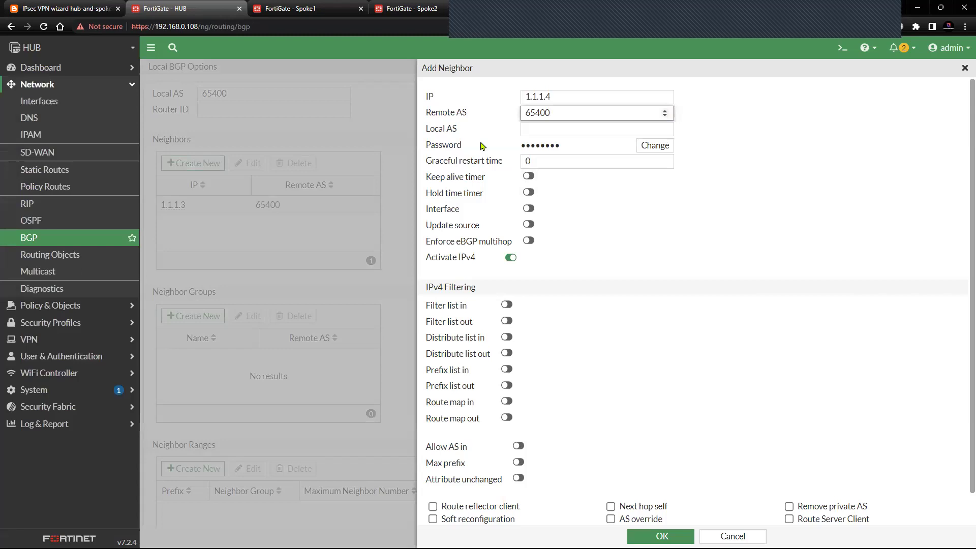
- Give the neighbor local AS 65400 and apply, which fails with an Invalid number error
left_click(544, 131)
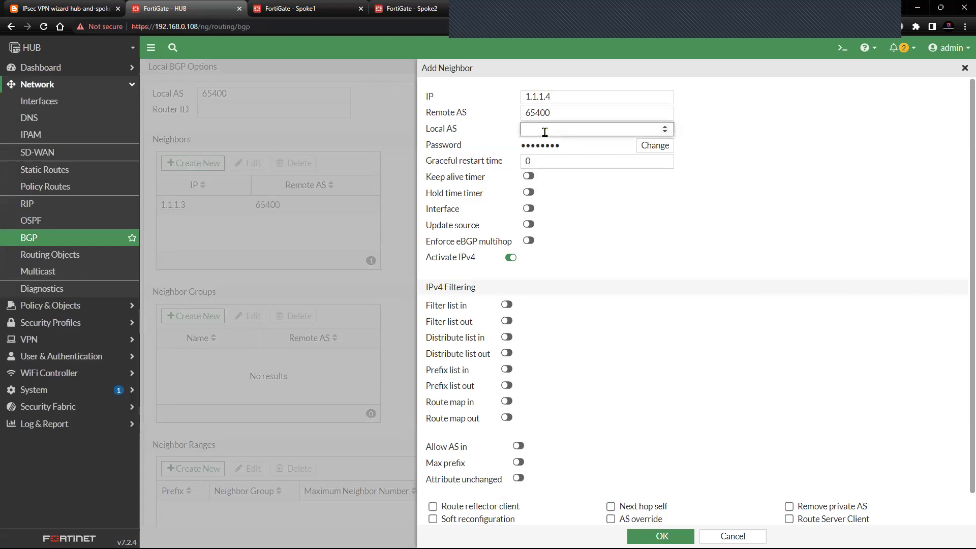
type("65400")
scroll(590, 262, "down", 1)
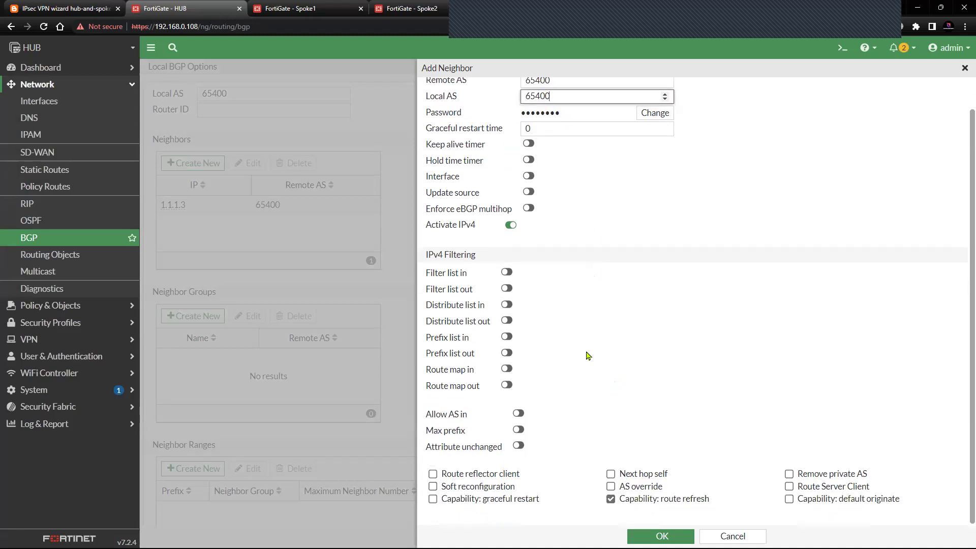
left_click(642, 535)
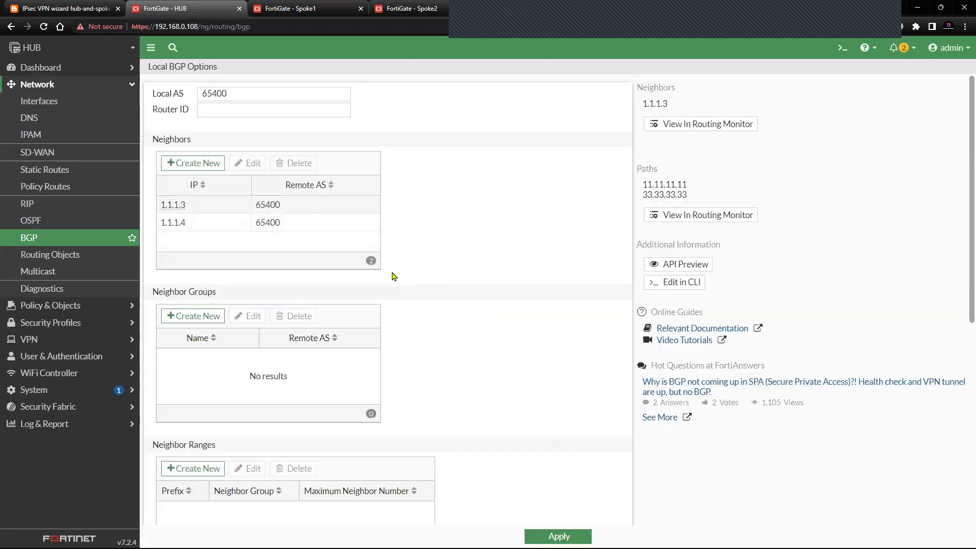
scroll(392, 276, "down", 7)
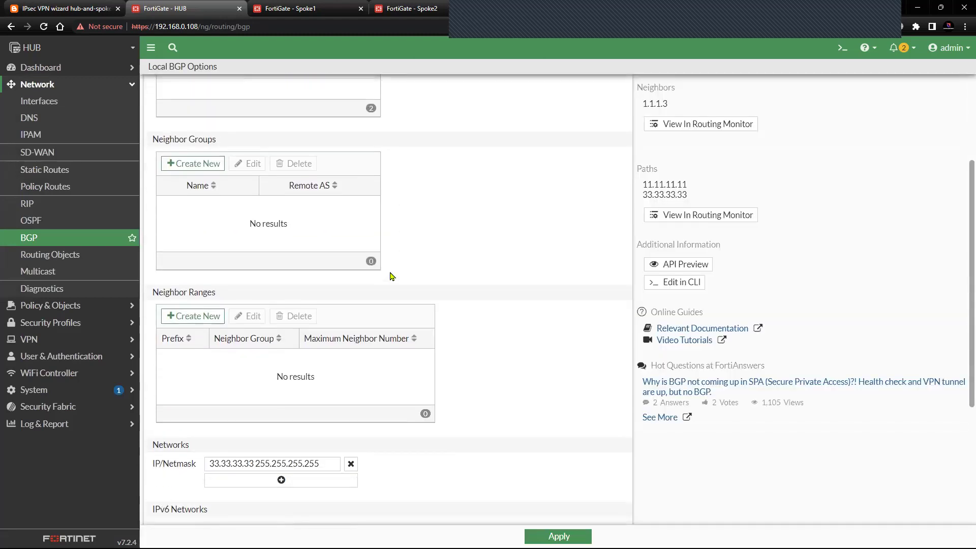
left_click(558, 537)
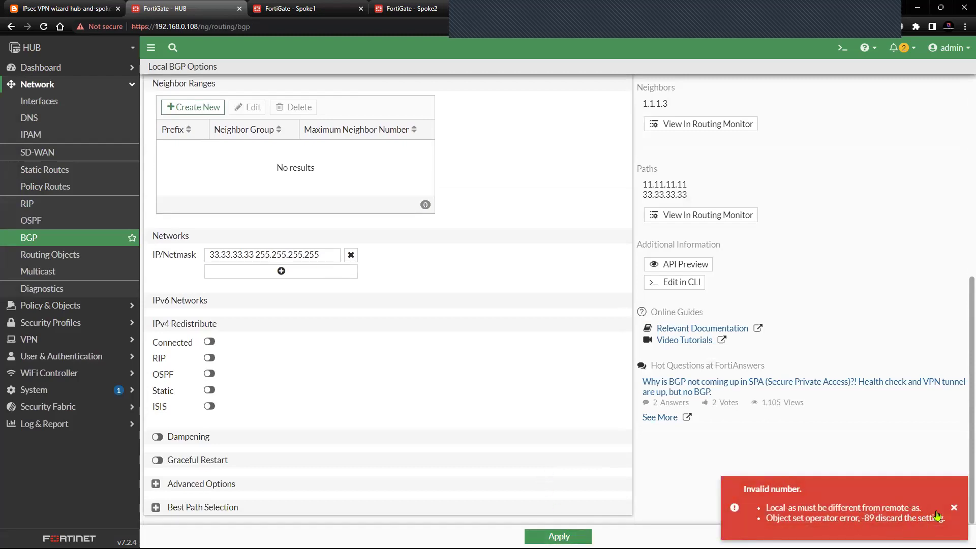
left_click(954, 507)
scroll(519, 382, "up", 5)
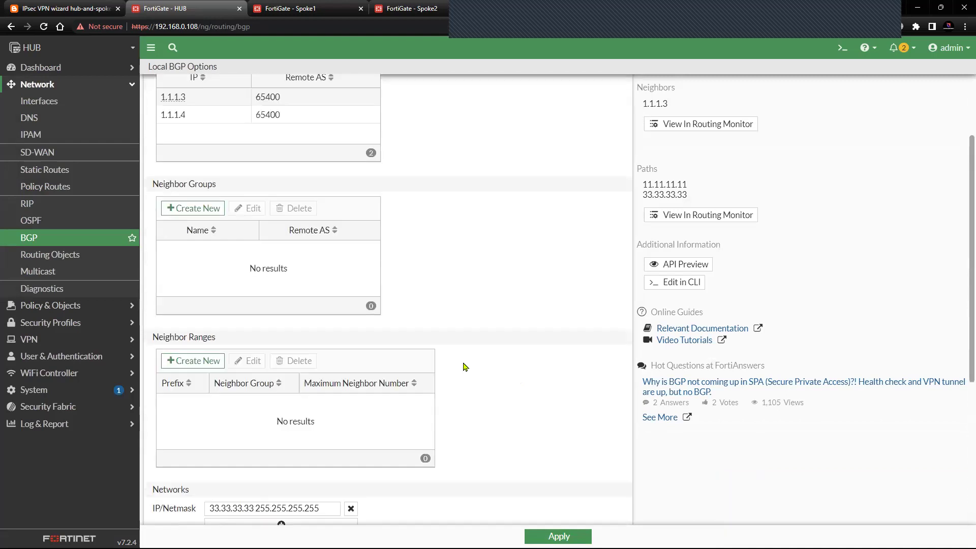
scroll(312, 255, "up", 3)
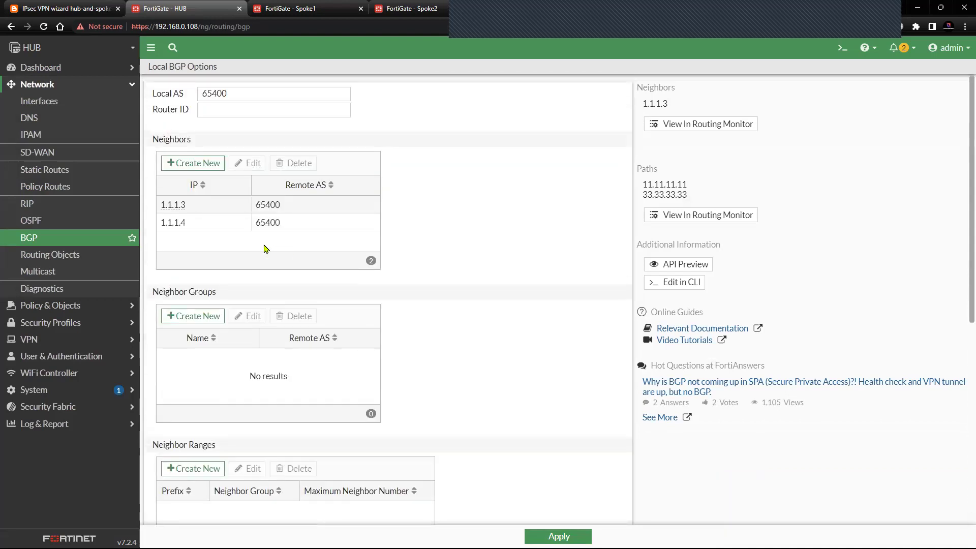
- Clear neighbor 1.1.1.4's local AS and apply, saving neighbors 1.1.1.3 and 1.1.1.4
left_click(234, 225)
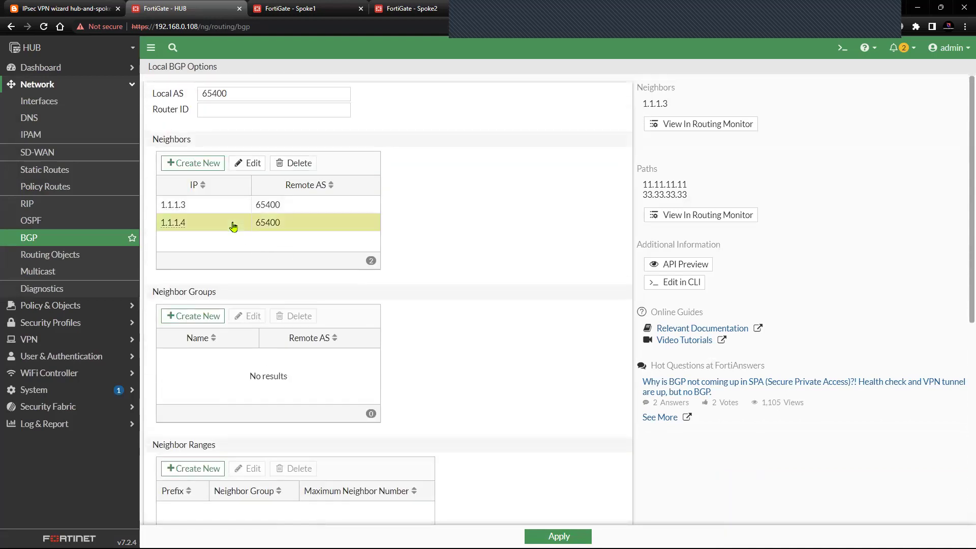
left_click(249, 163)
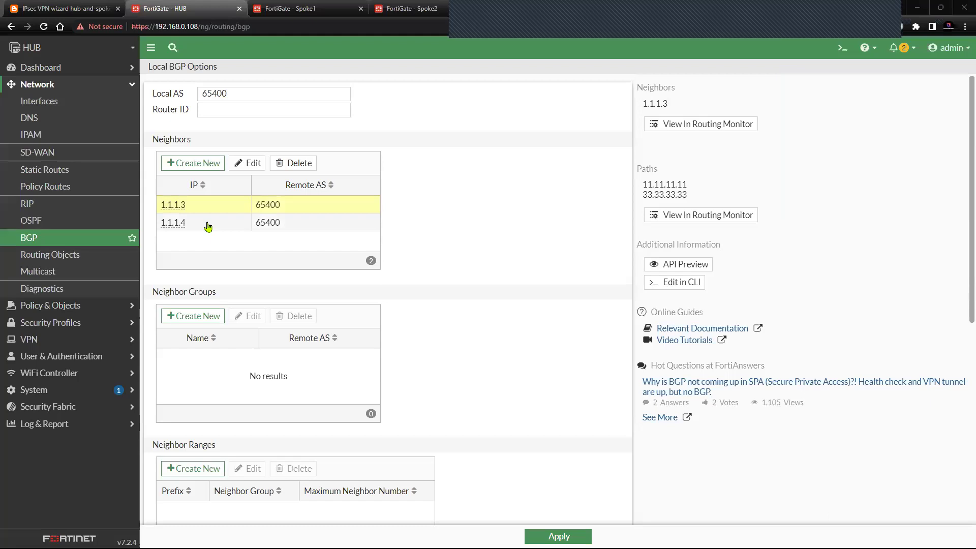
left_click(249, 162)
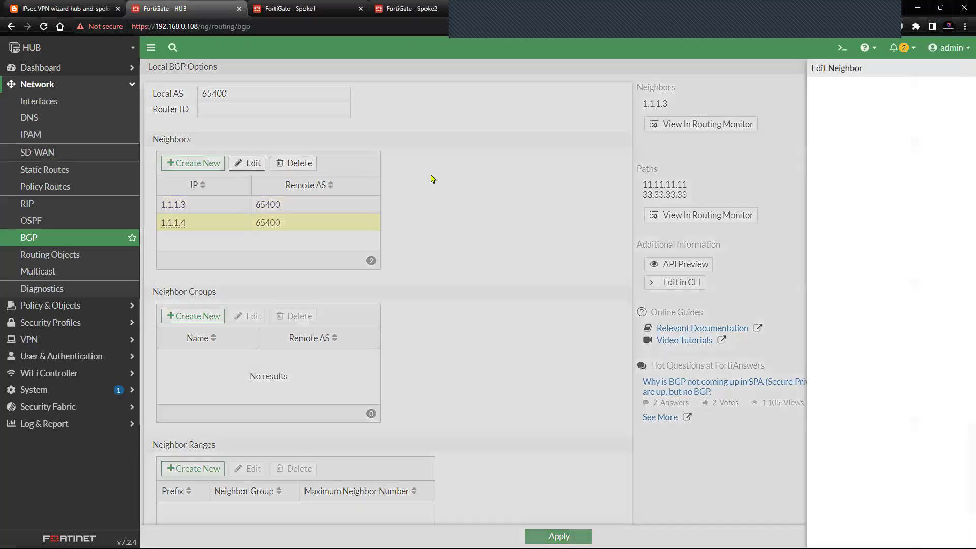
left_click_drag(575, 128, 489, 133)
key("BackSpace")
left_click(828, 202)
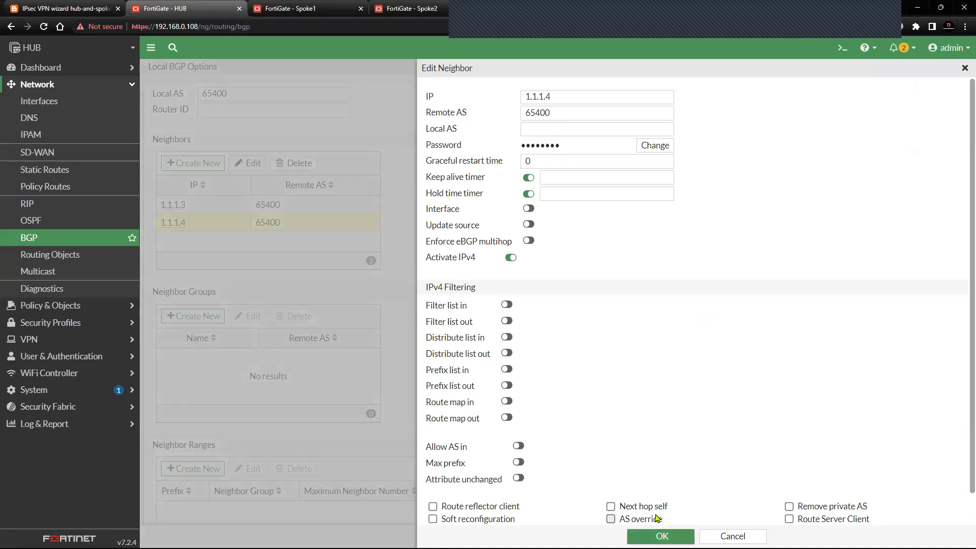
left_click(661, 536)
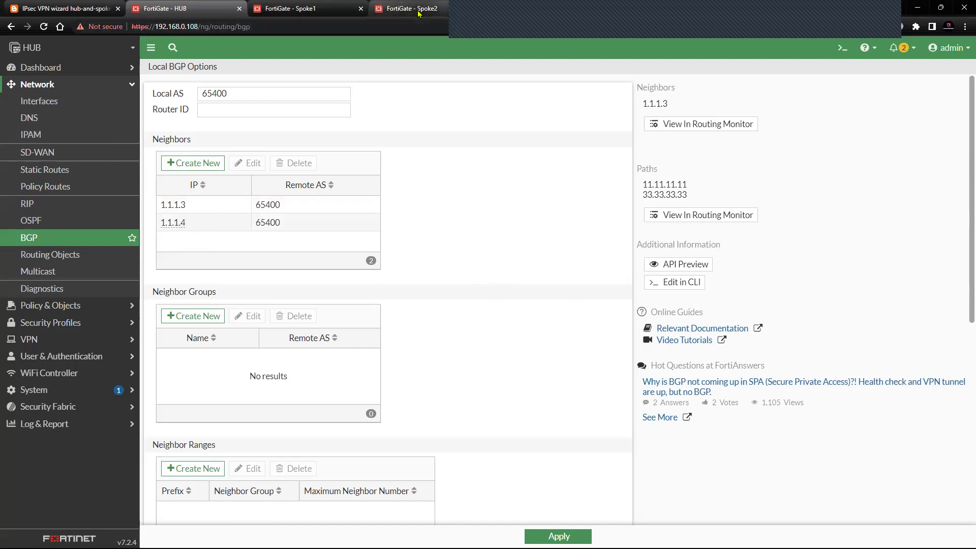
left_click(554, 533)
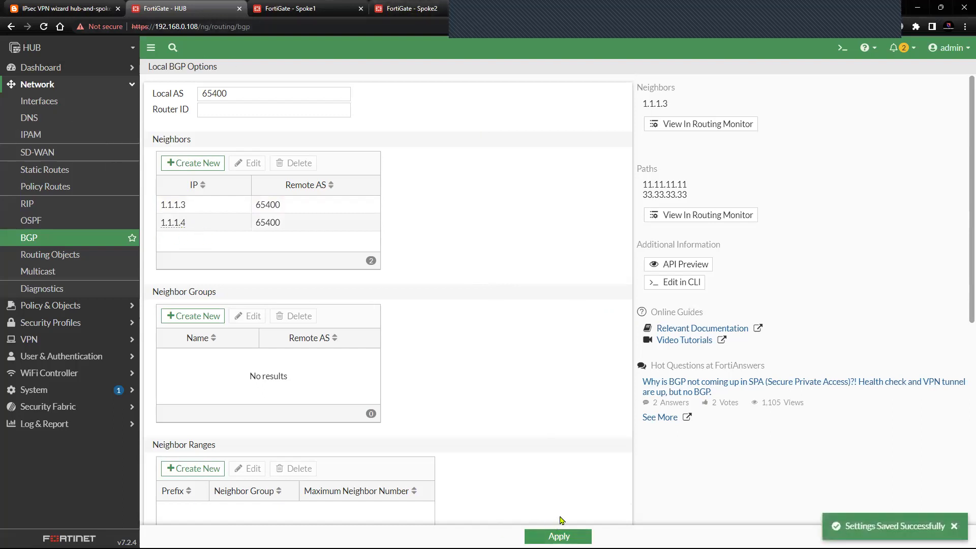
left_click(955, 527)
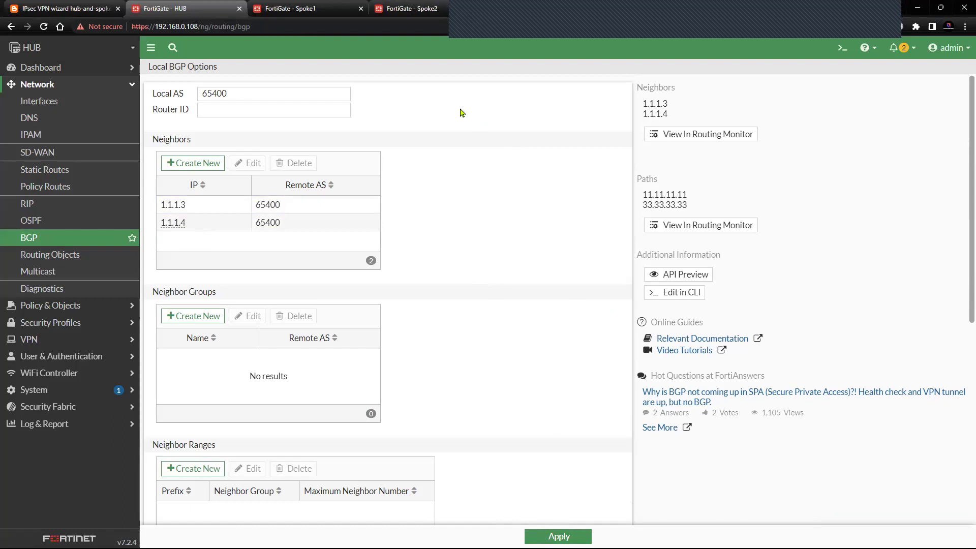
- Rerun 'get router info bgp neighbors' in Spoke2's console
left_click(415, 10)
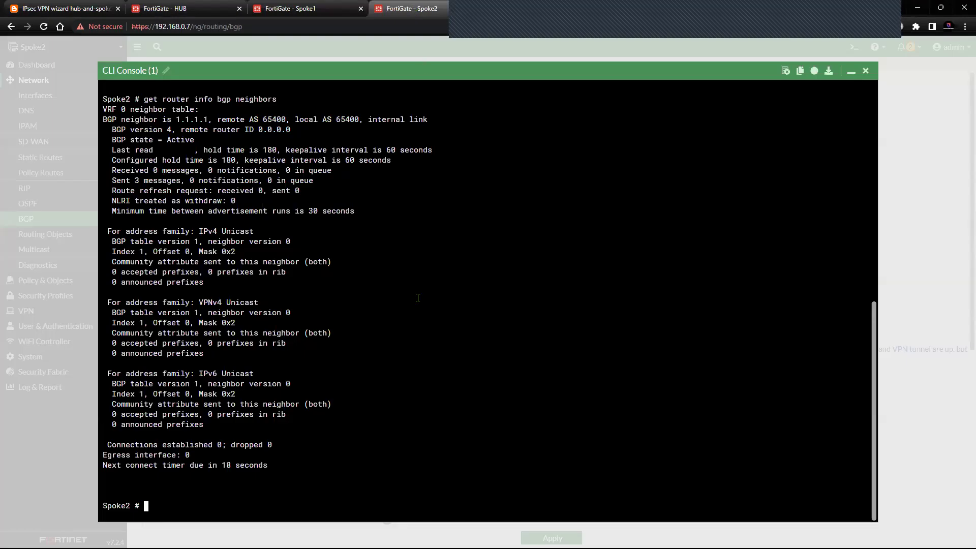
key("Up")
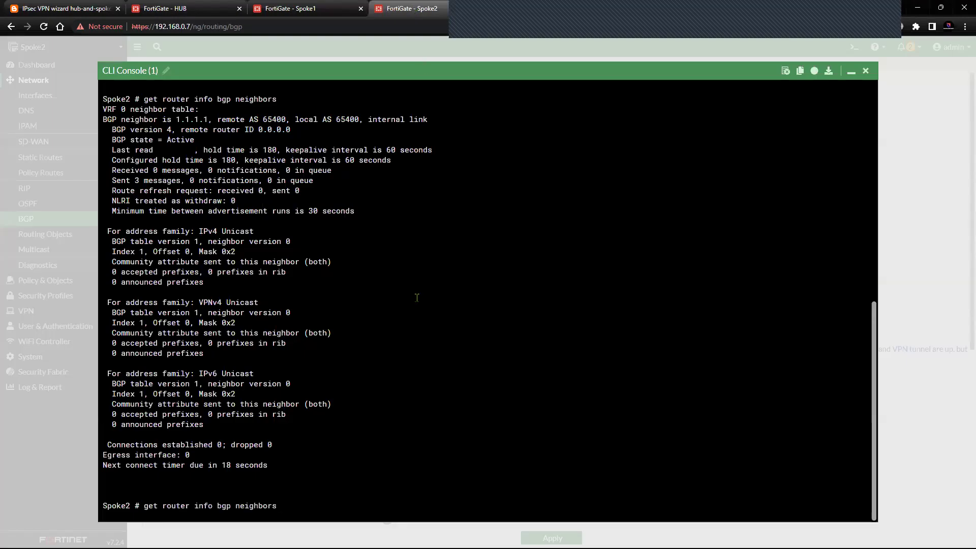
key("Return")
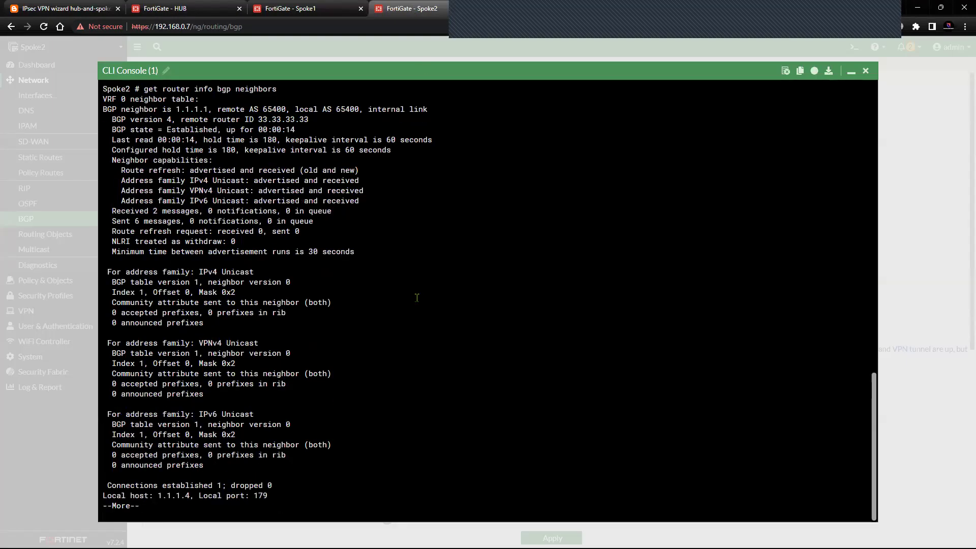
key("Return")
key("Return")
- Verify neighbor 1.1.1.1 is Established with router ID 33.33.33.33, then begin a routing-table query
scroll(179, 171, "up", 2)
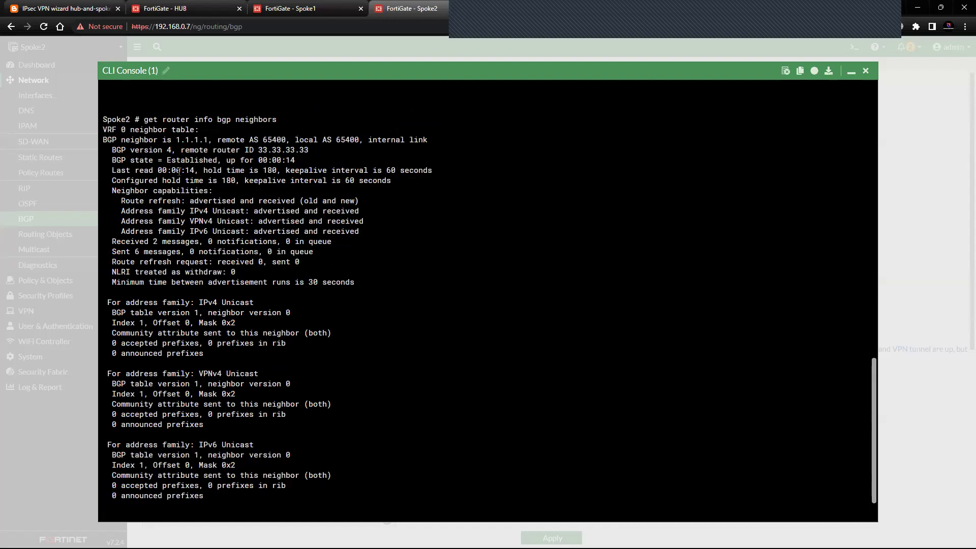
left_click_drag(104, 143, 163, 143)
left_click(148, 167)
left_click_drag(108, 161, 401, 409)
left_click(401, 409)
scroll(401, 410, "down", 2)
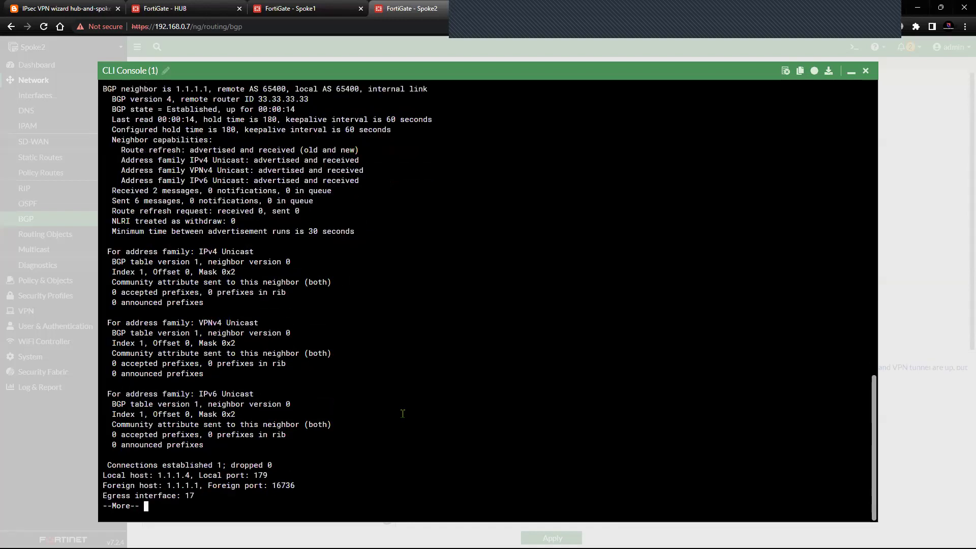
key("Return")
key("Return")
key("Return")
key("Return")
key("Return")
key("Return")
key("Return")
key("Return")
key("Return")
key("Return")
key("Return")
key("Return")
key("Return")
key("Return")
key("Return")
key("Return")
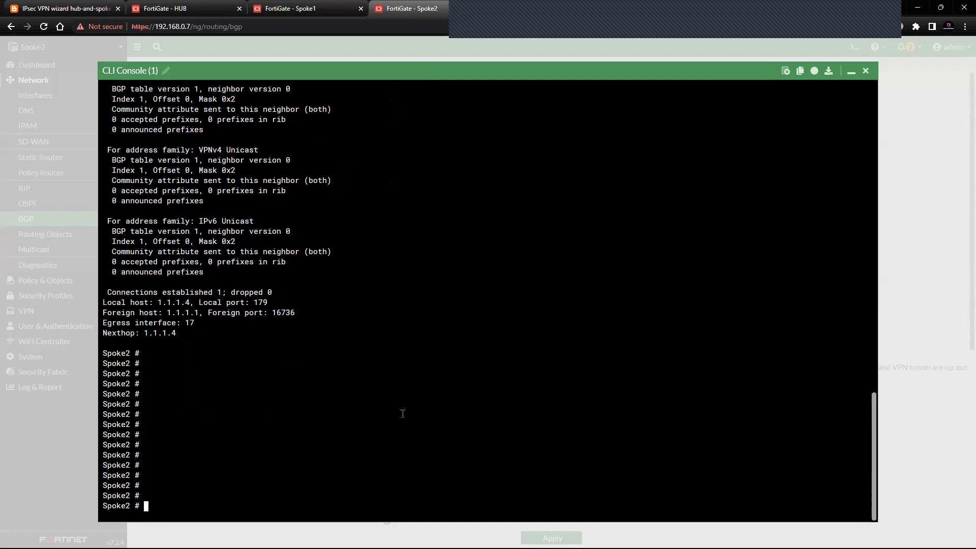
type("get router info ro")
key("Tab")
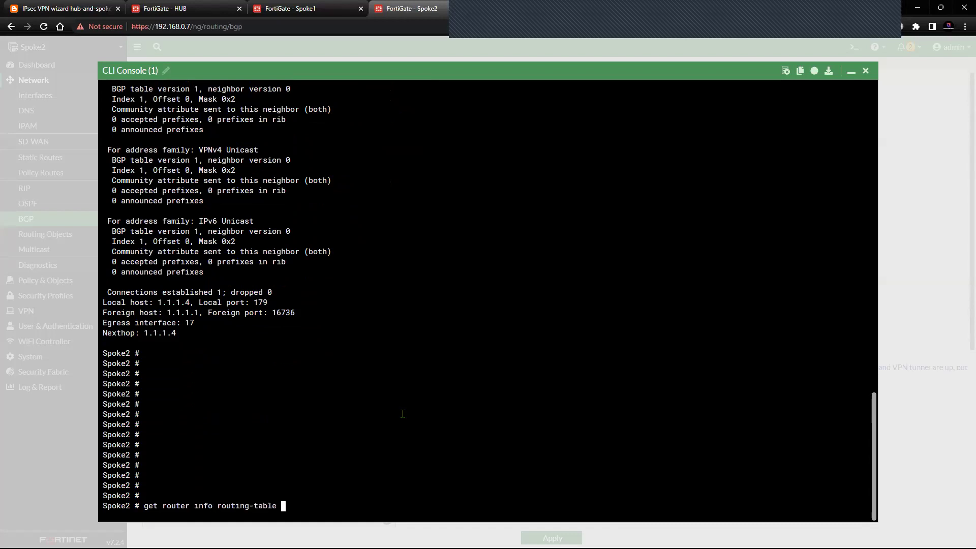
- Run 'get router info routing-table details' on Spoke2's CLI
type("de")
key("Tab")
key("Return")
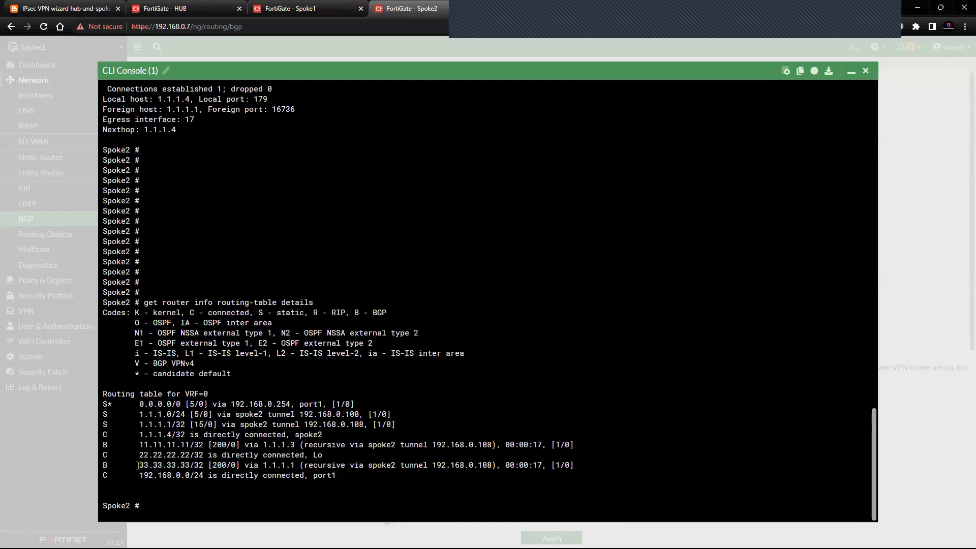
- Highlight the BGP routes to 11.11.11.11 and 33.33.33.33, then add blank prompt lines
left_click_drag(103, 445, 190, 446)
left_click_drag(135, 467, 533, 480)
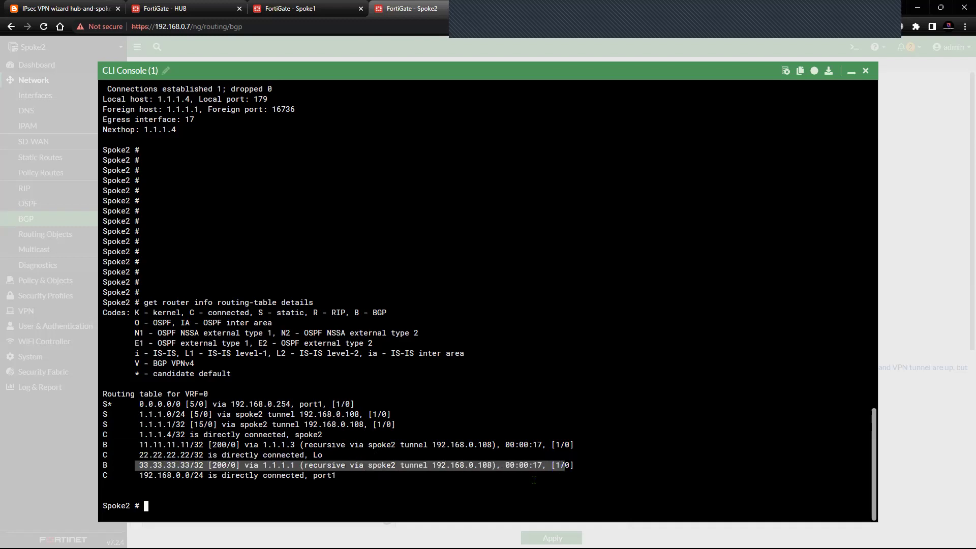
left_click(431, 487)
key("Return")
key("Return")
key("Return")
key("Return")
key("Return")
key("Return")
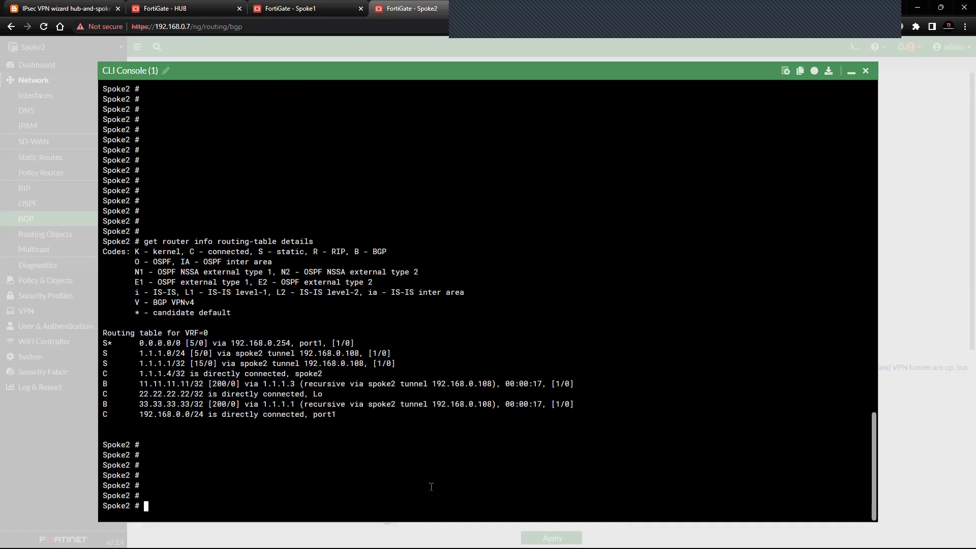
key("Return")
type("\\")
key("Return")
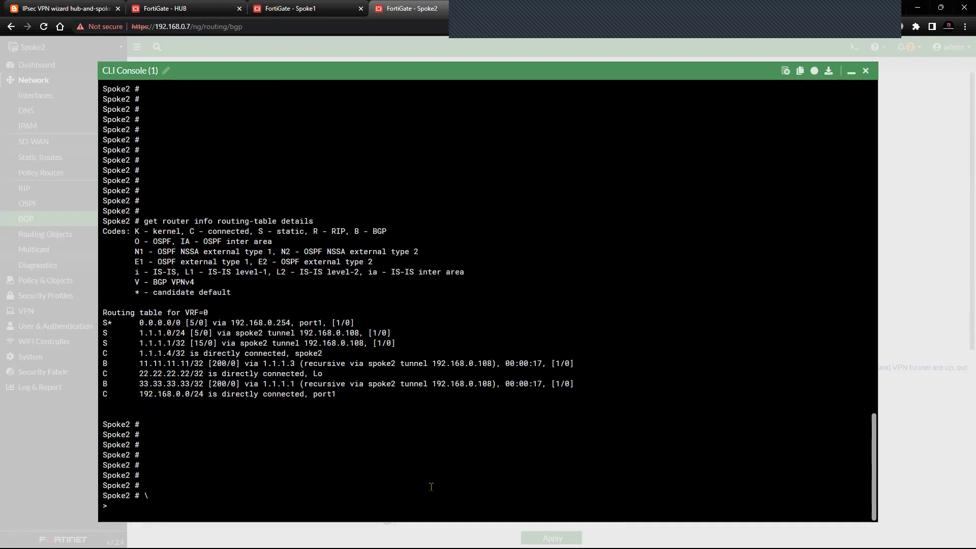
key("Return")
key("Return")
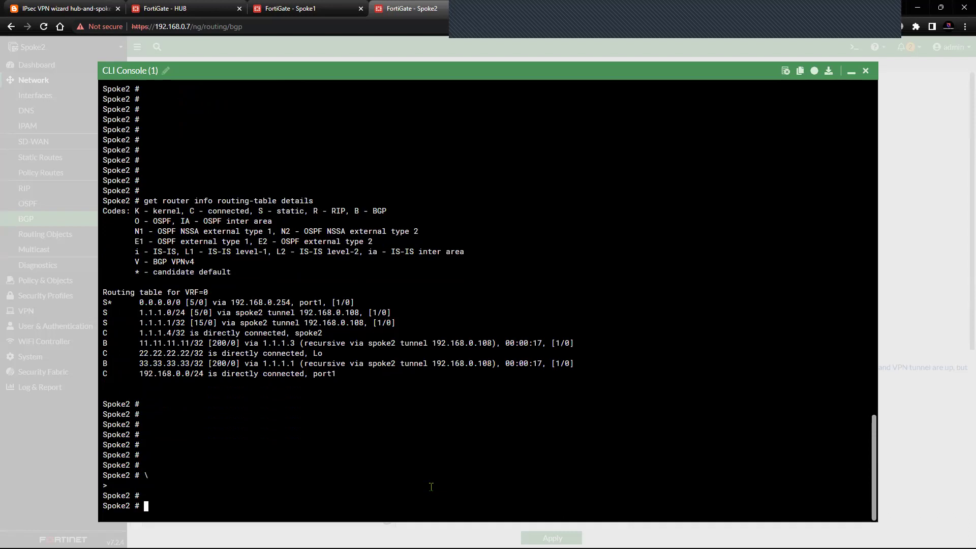
- Set the ping source to 22.22.22.22 and ping the hub loopback 33.33.33.33
type("execute ping-options ")
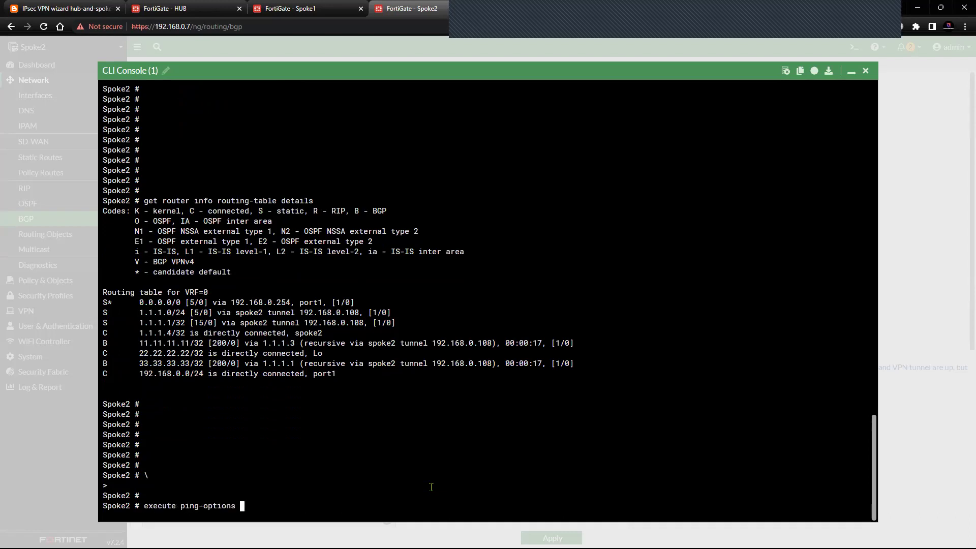
type("source 22.22.22.22")
key("Return")
key("Return")
type("execute pin")
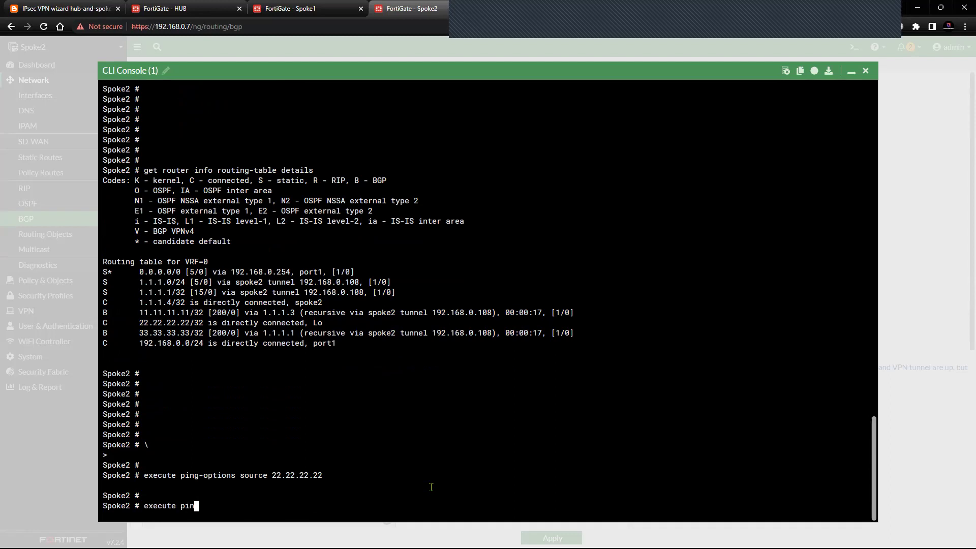
type("g 33.33.33.33")
key("Return")
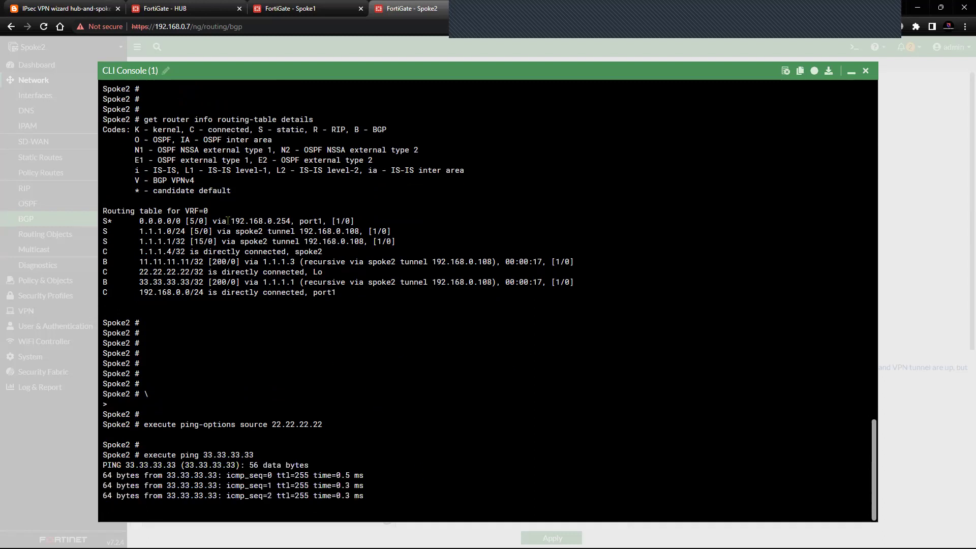
- Check the blog's network diagram, then rerun the ping to 11.11.11.11 on Spoke2
left_click(65, 8)
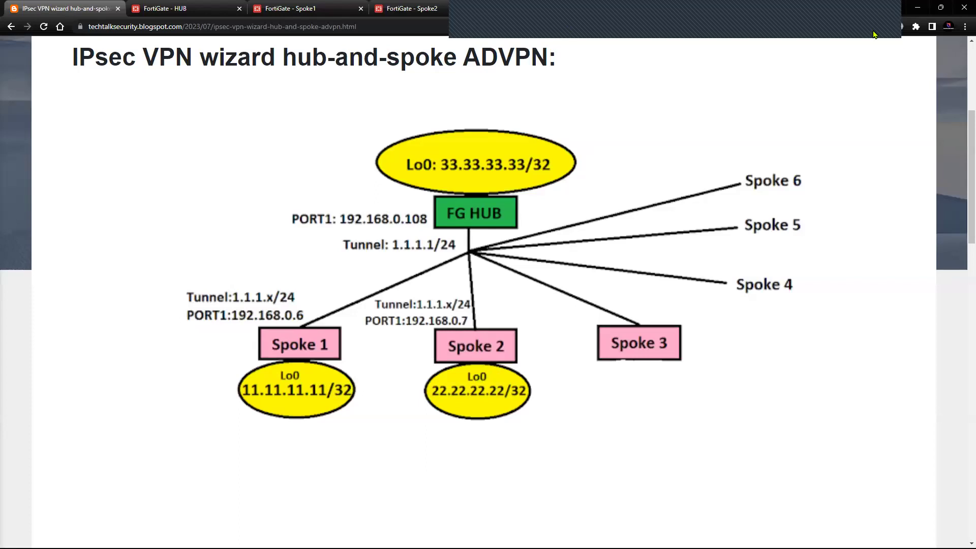
key("ctrl+shift+Tab")
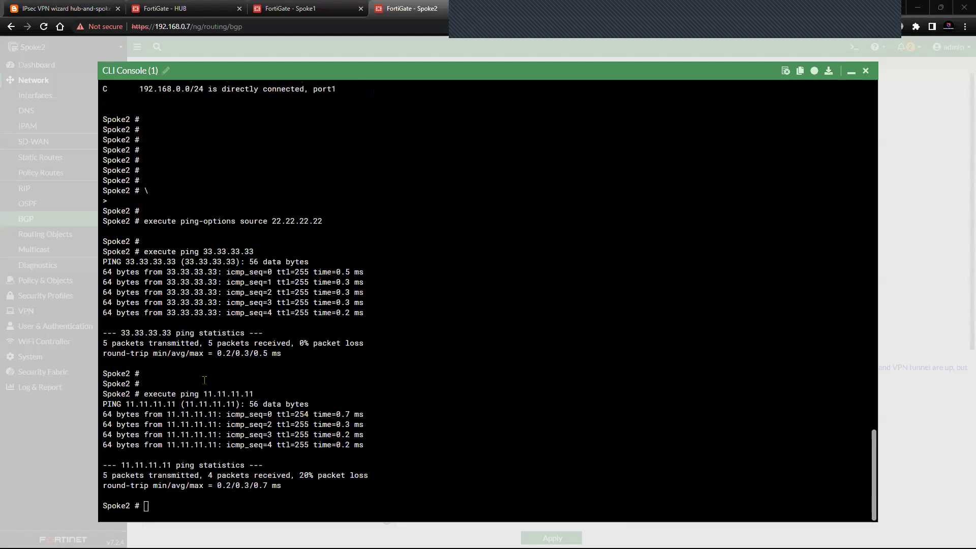
left_click(87, 10)
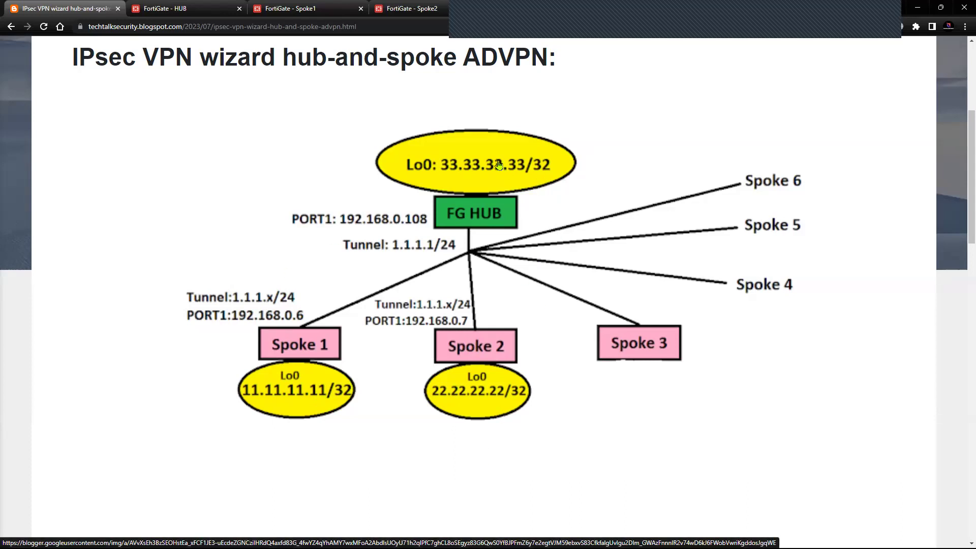
left_click(434, 11)
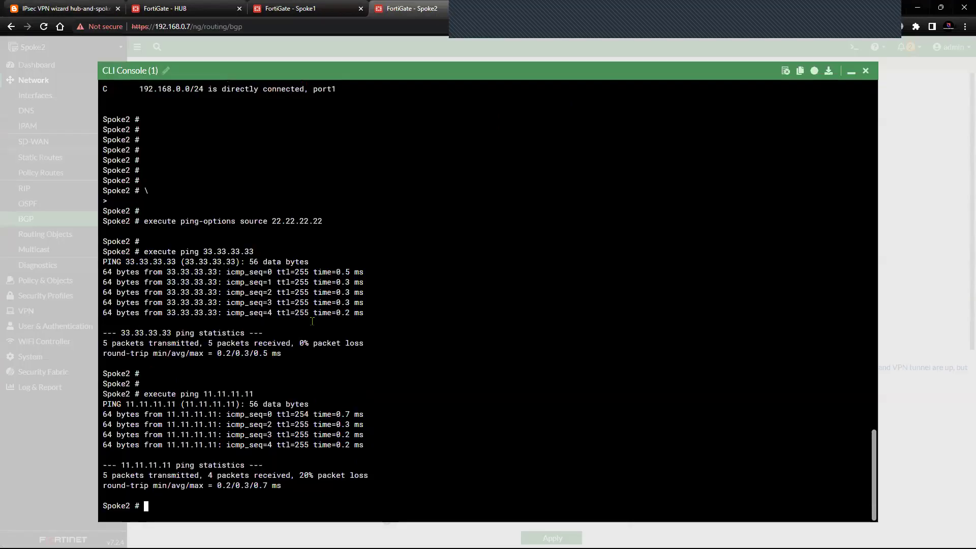
key("Up")
key("Return")
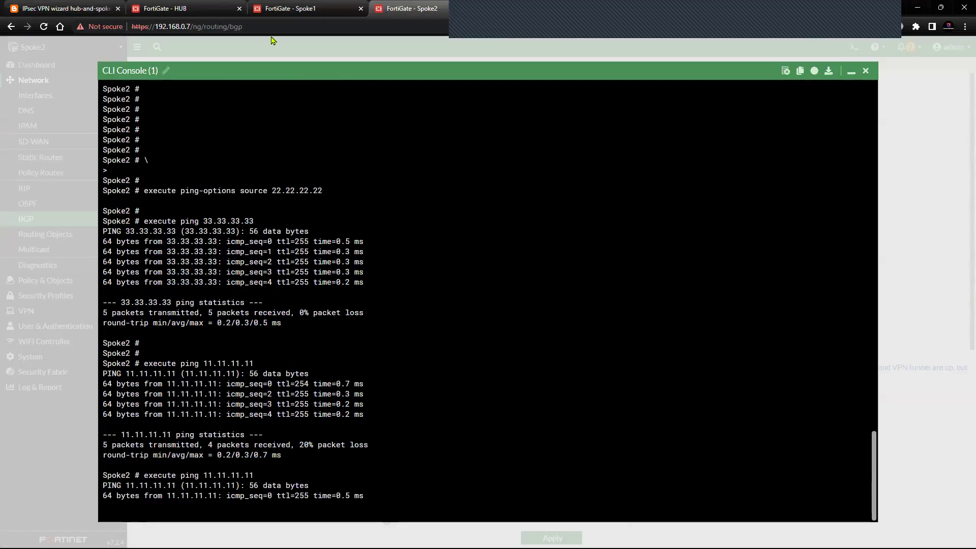
- On Spoke1's console, recall the previous ping command and trim its address
left_click(299, 10)
key("Return")
key("Up")
key("BackSpace")
key("BackSpace")
key("BackSpace")
key("BackSpace")
key("BackSpace")
key("BackSpace")
key("BackSpace")
key("BackSpace")
key("BackSpace")
key("BackSpace")
key("BackSpace")
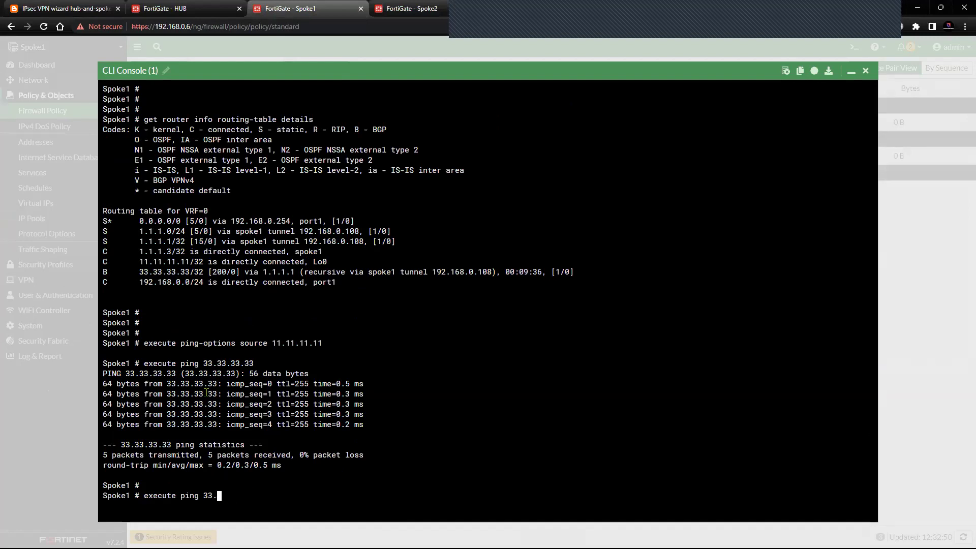
- Ping 22.22.22.22 from Spoke1, then close the console and return to the HUB's BGP page
type("22.22.22.22")
key("Return")
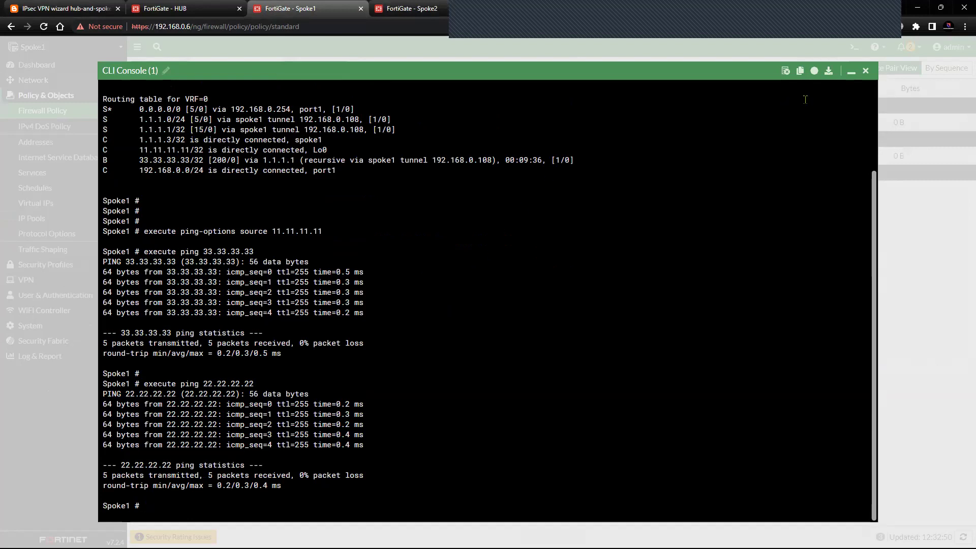
left_click(866, 70)
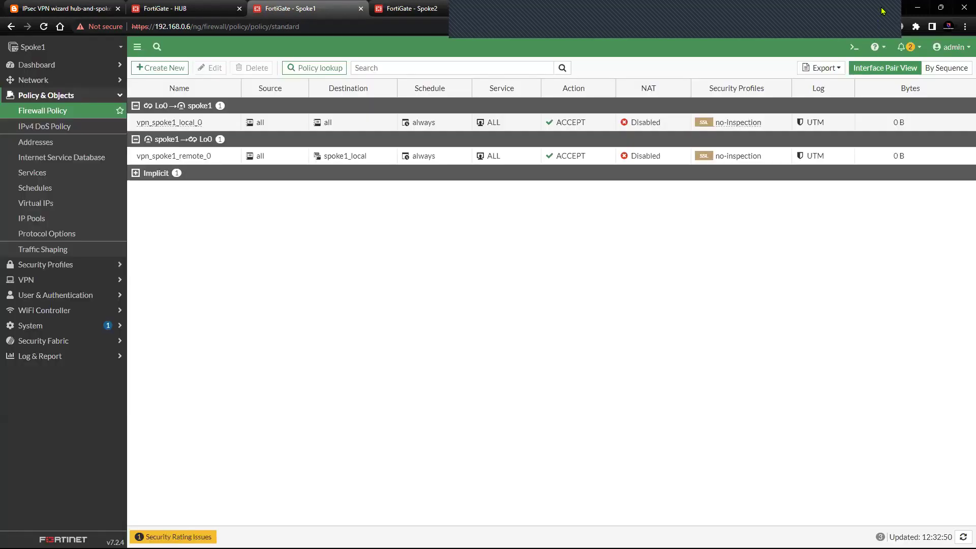
key("ctrl+shift+Tab")
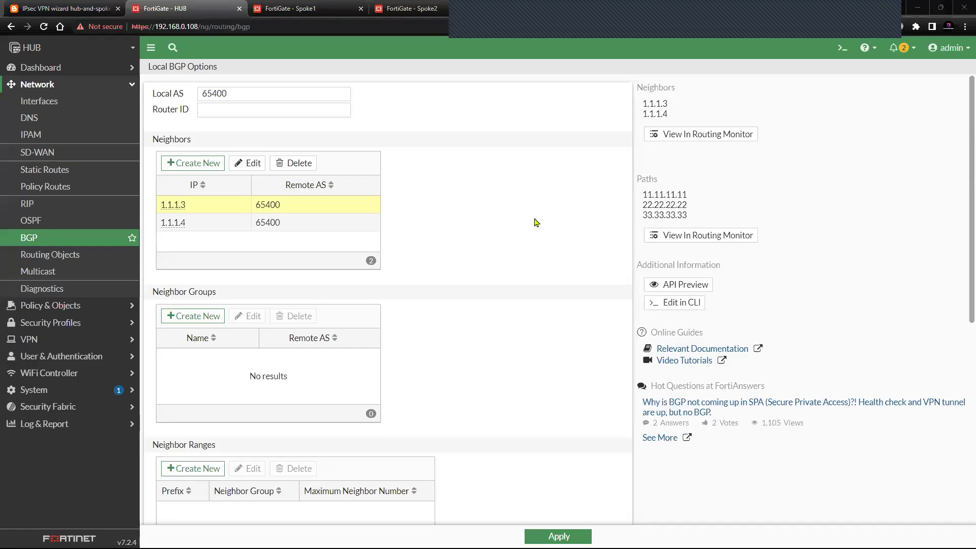